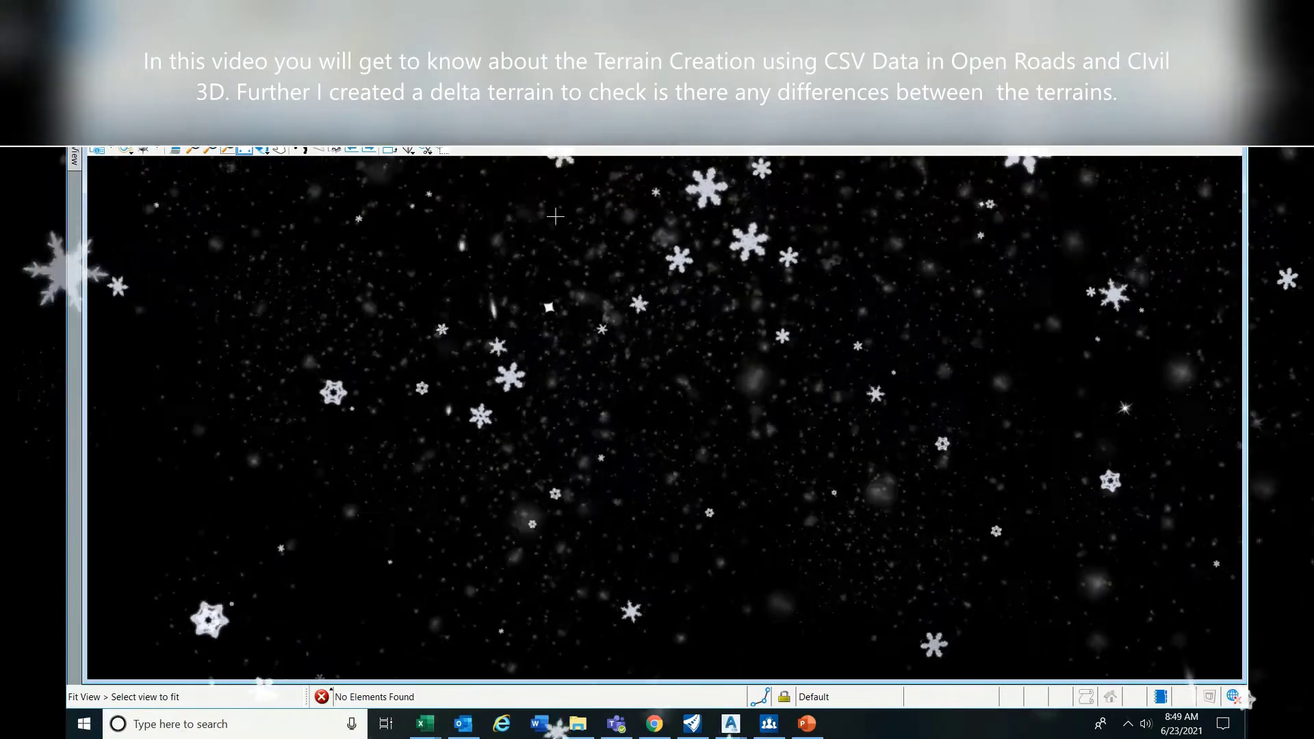
# Start an ASCII terrain import from Topo Survey.txt and widen the import window
pyautogui.click(227, 150)
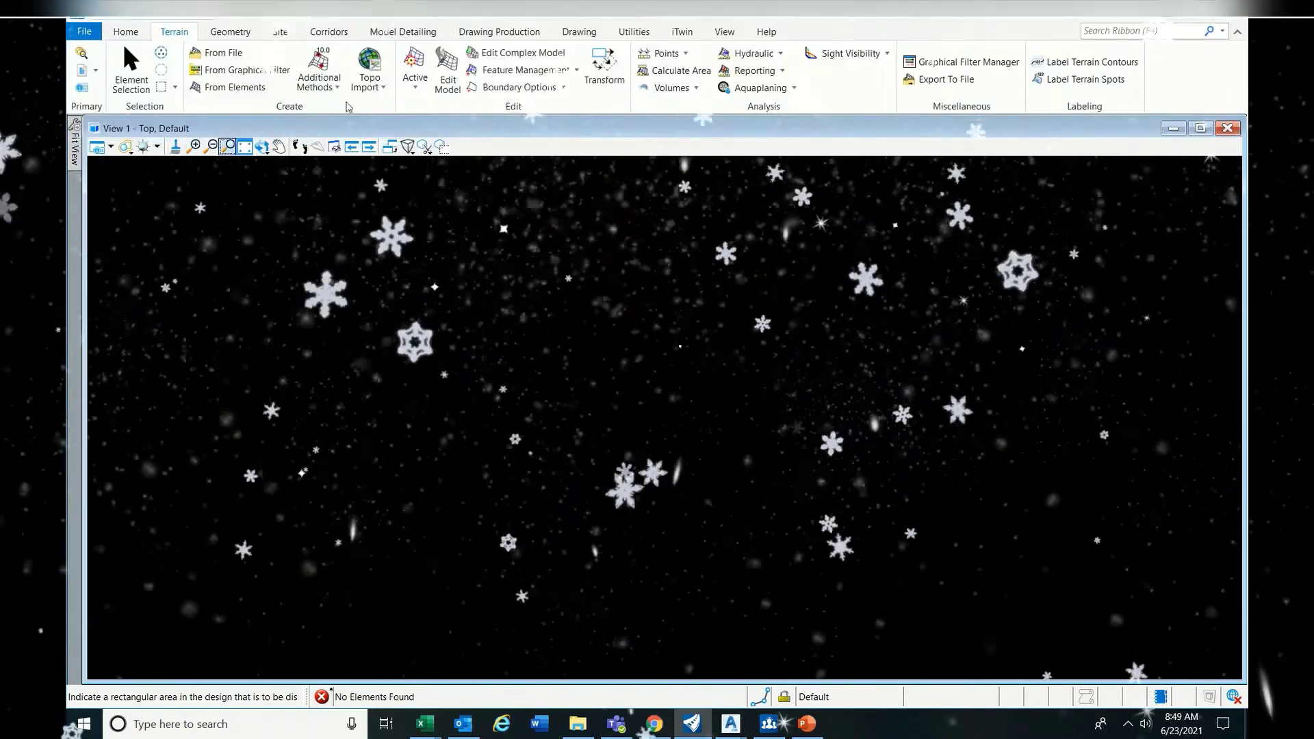
pyautogui.click(335, 94)
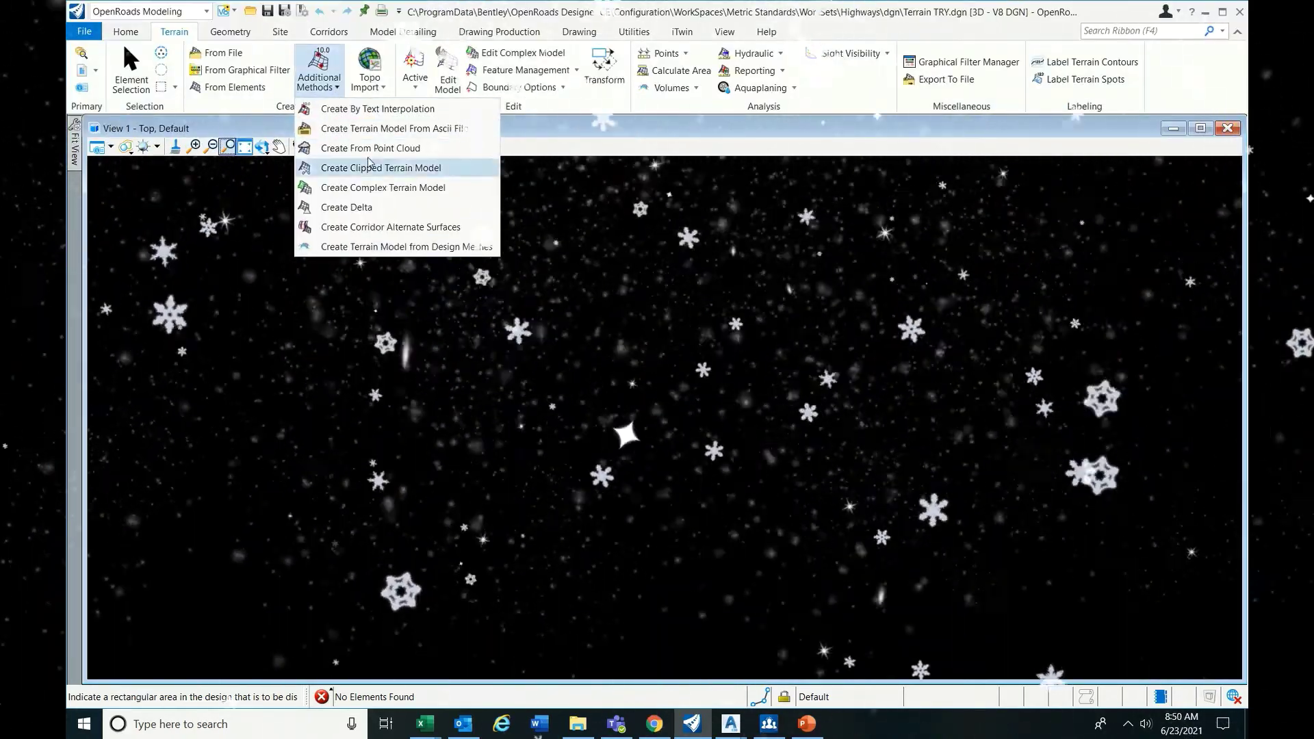
pyautogui.click(376, 132)
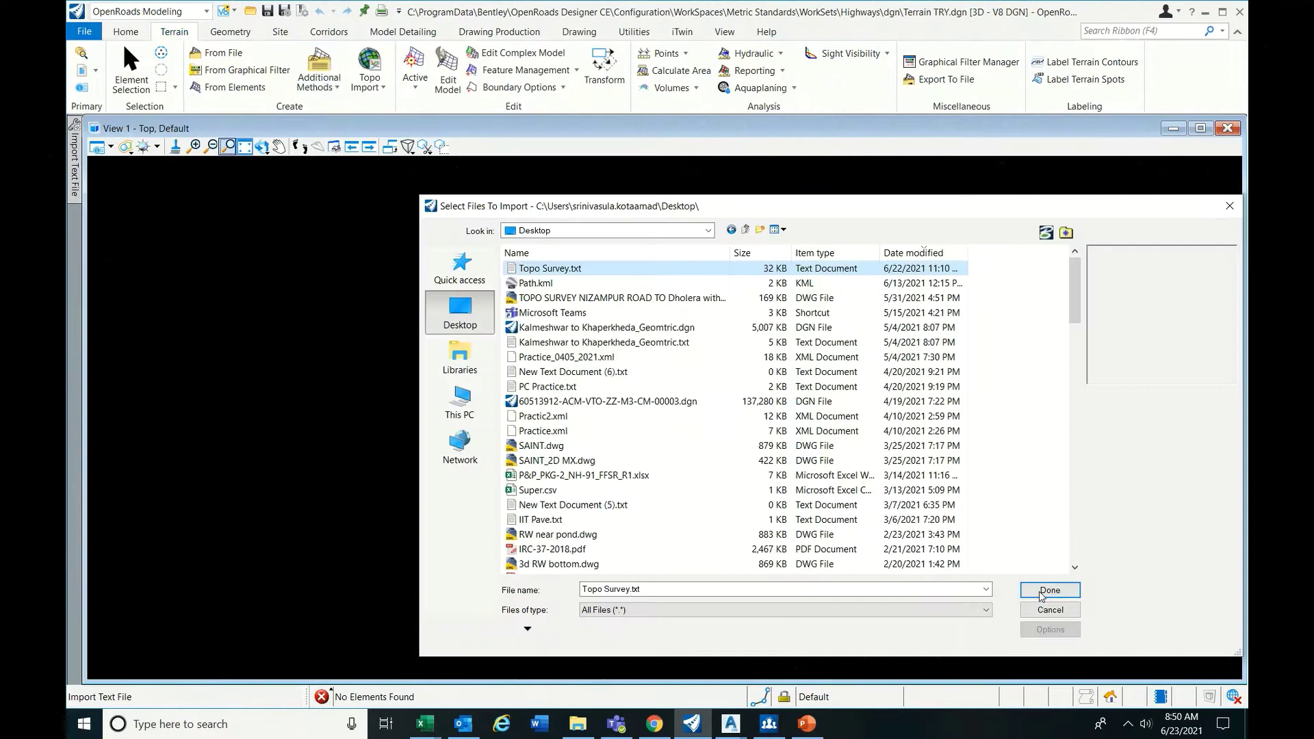
pyautogui.click(1044, 507)
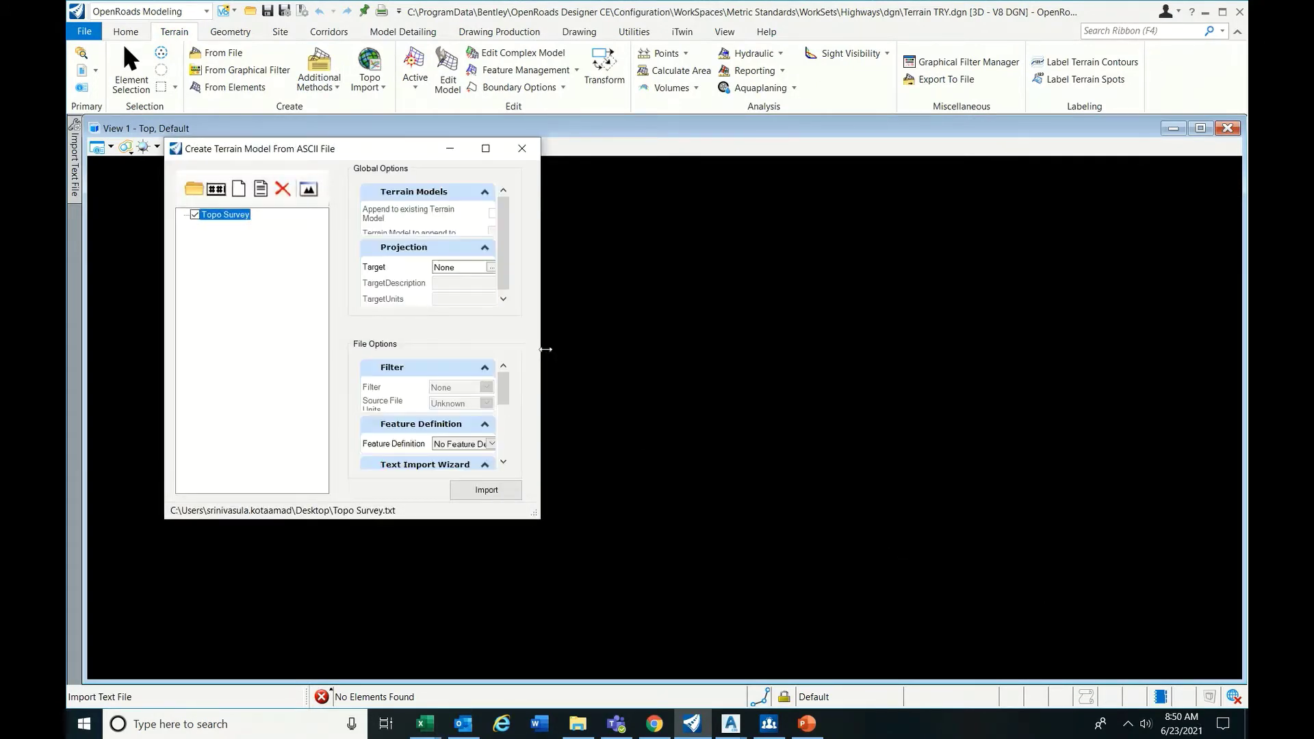
pyautogui.moveTo(537, 353); pyautogui.dragTo(917, 385)
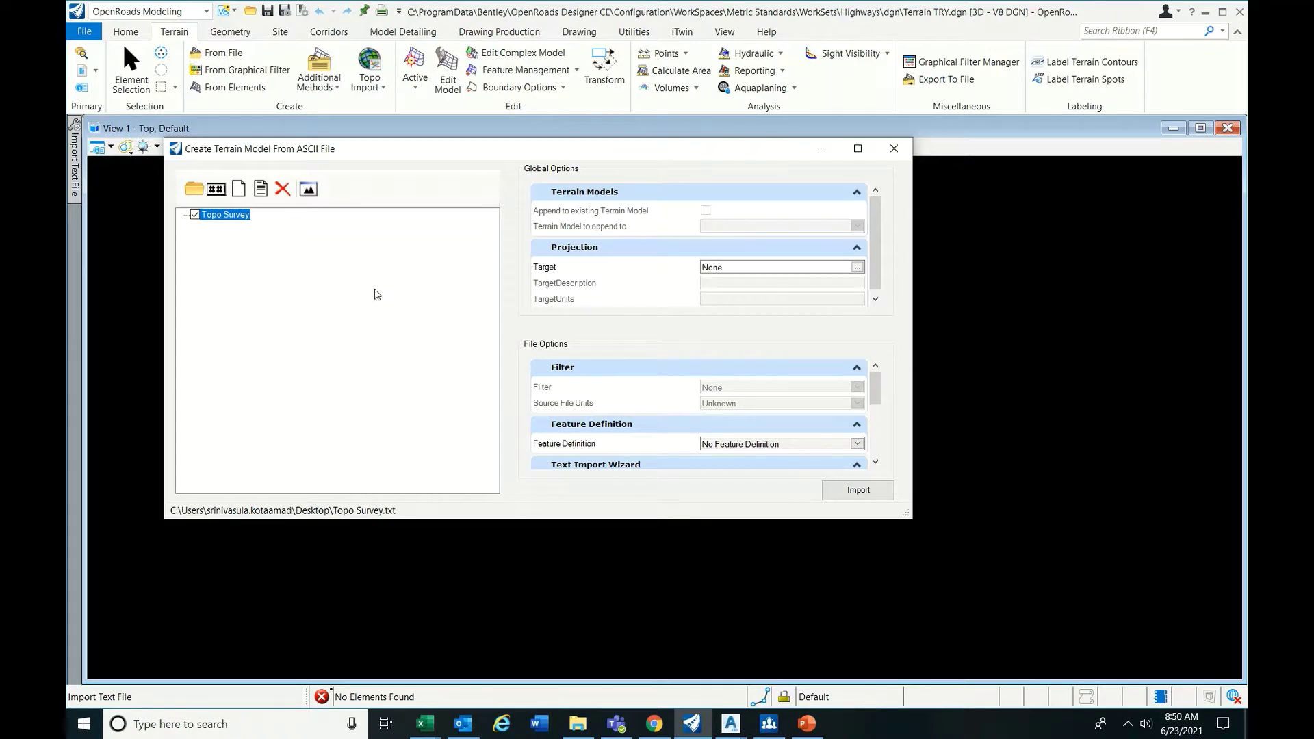
pyautogui.scroll(-1, 851, 387)
# Set the feature definition to Terrain > Existing > Existing Boundary and start a new settings file
pyautogui.click(856, 371)
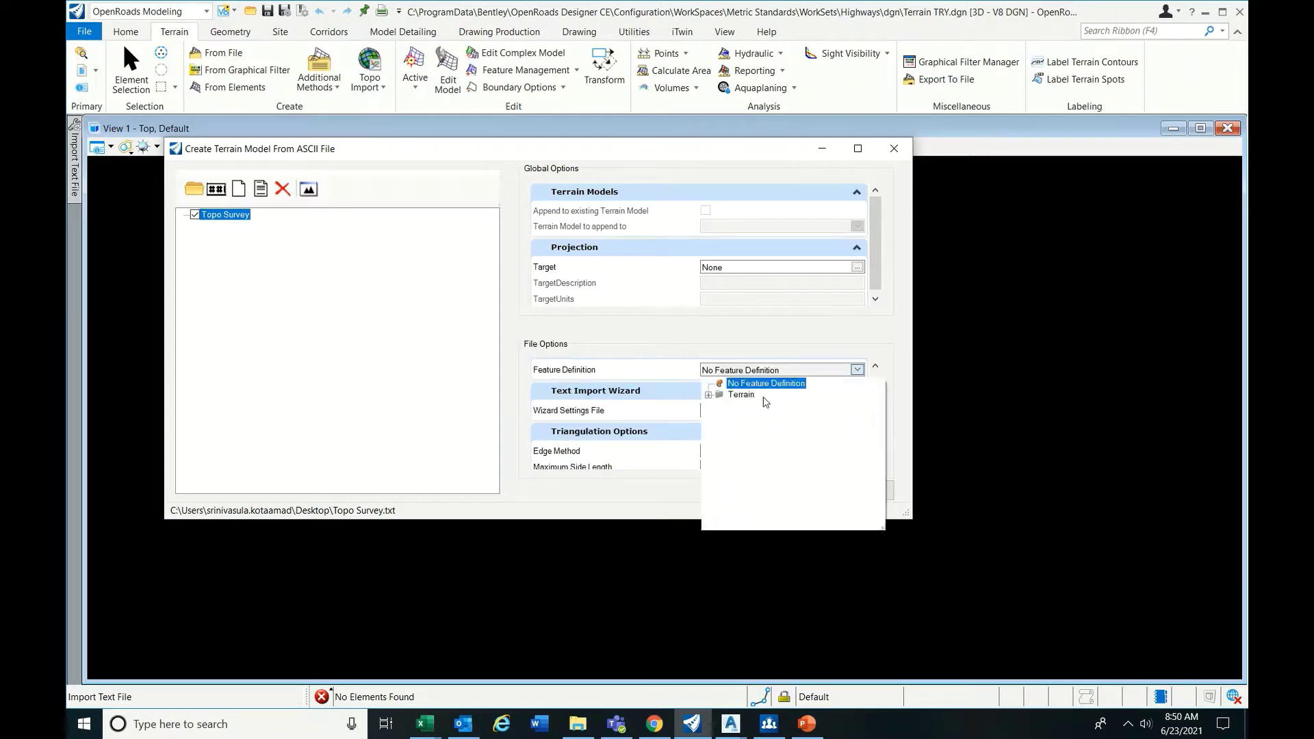
pyautogui.click(709, 396)
pyautogui.click(720, 406)
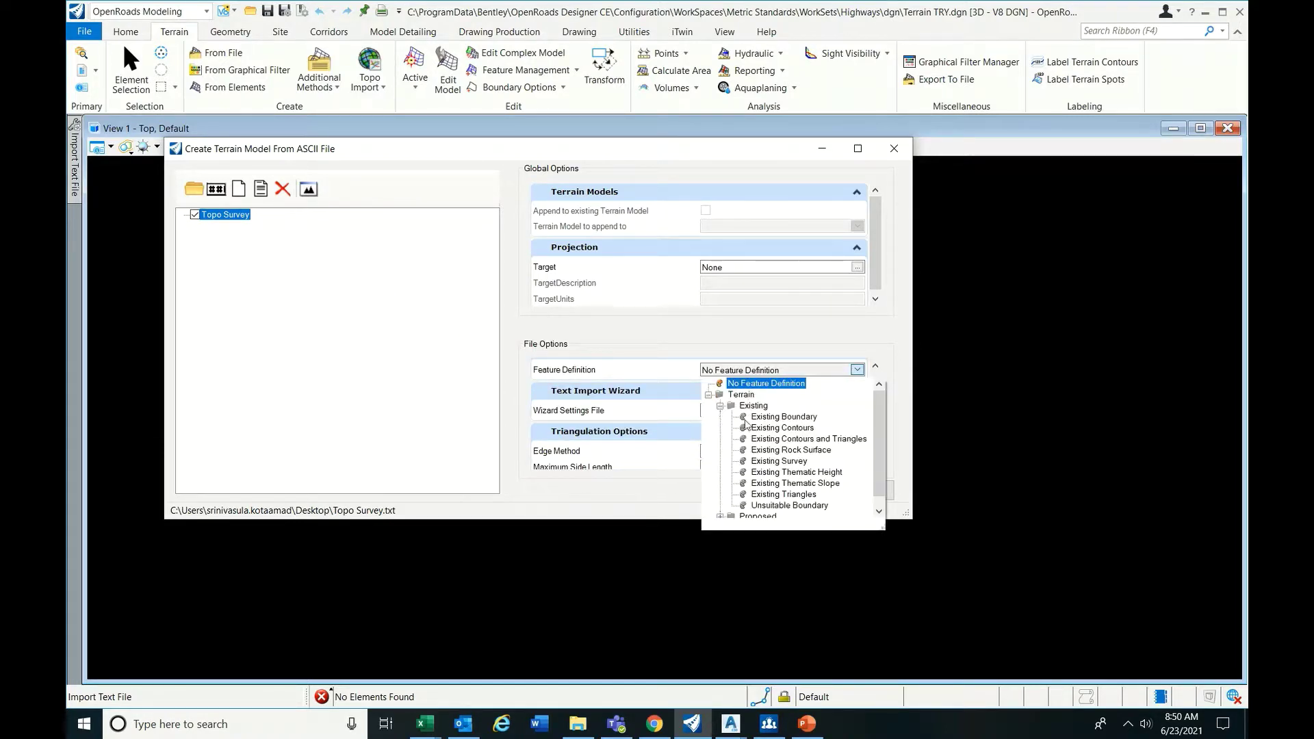
pyautogui.click(787, 428)
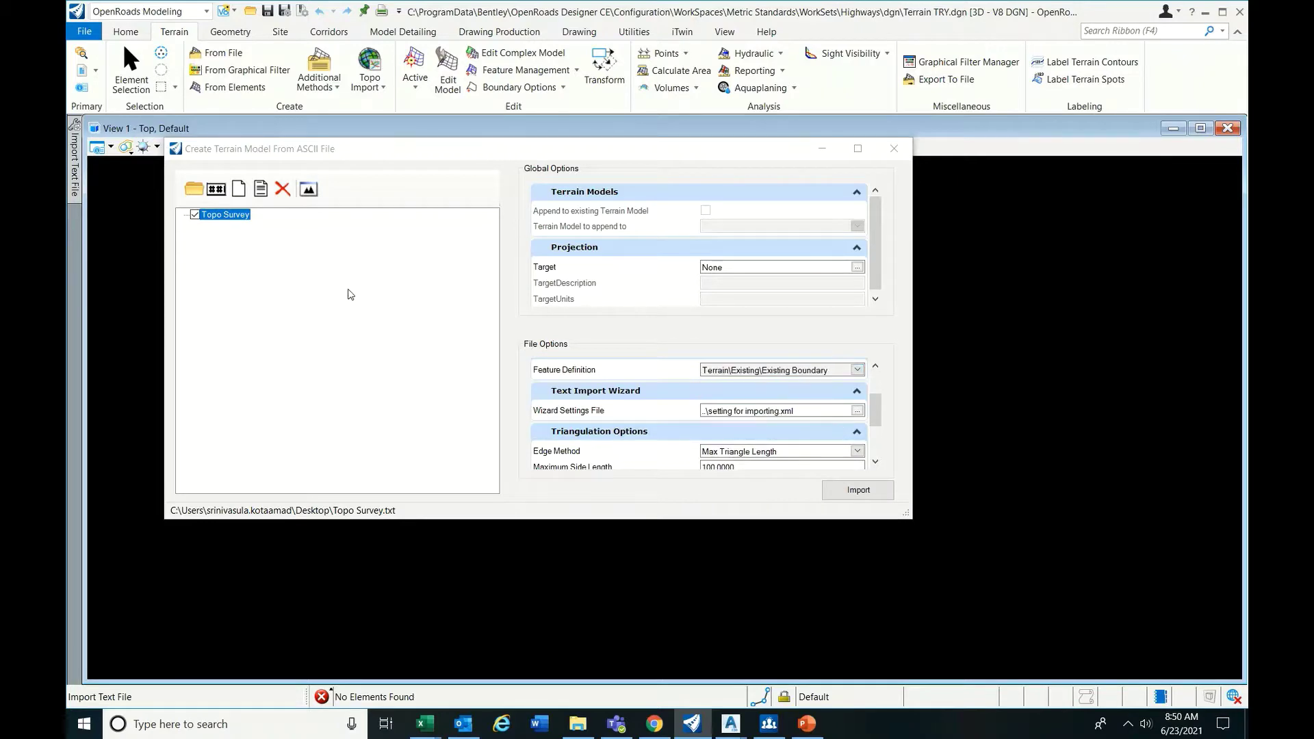
pyautogui.click(237, 189)
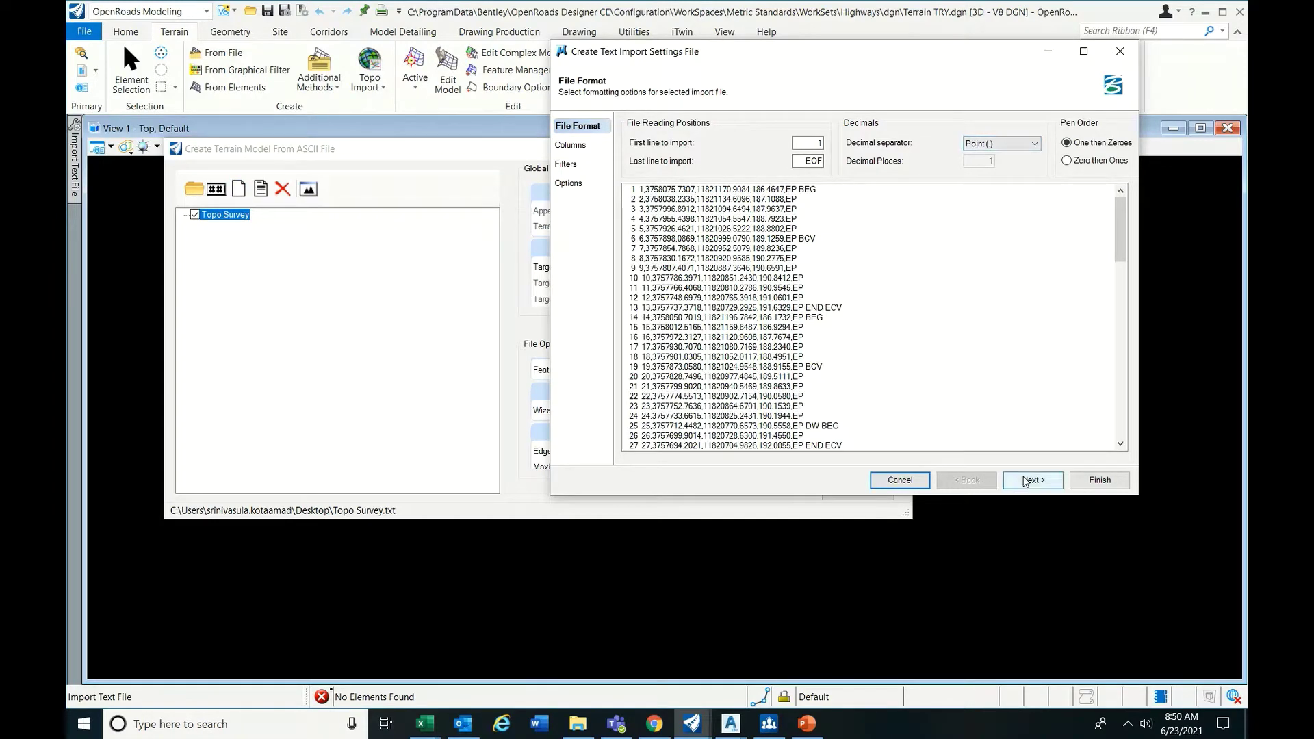
# Set the feature type to Spot with comma-delimited columns
pyautogui.click(1025, 480)
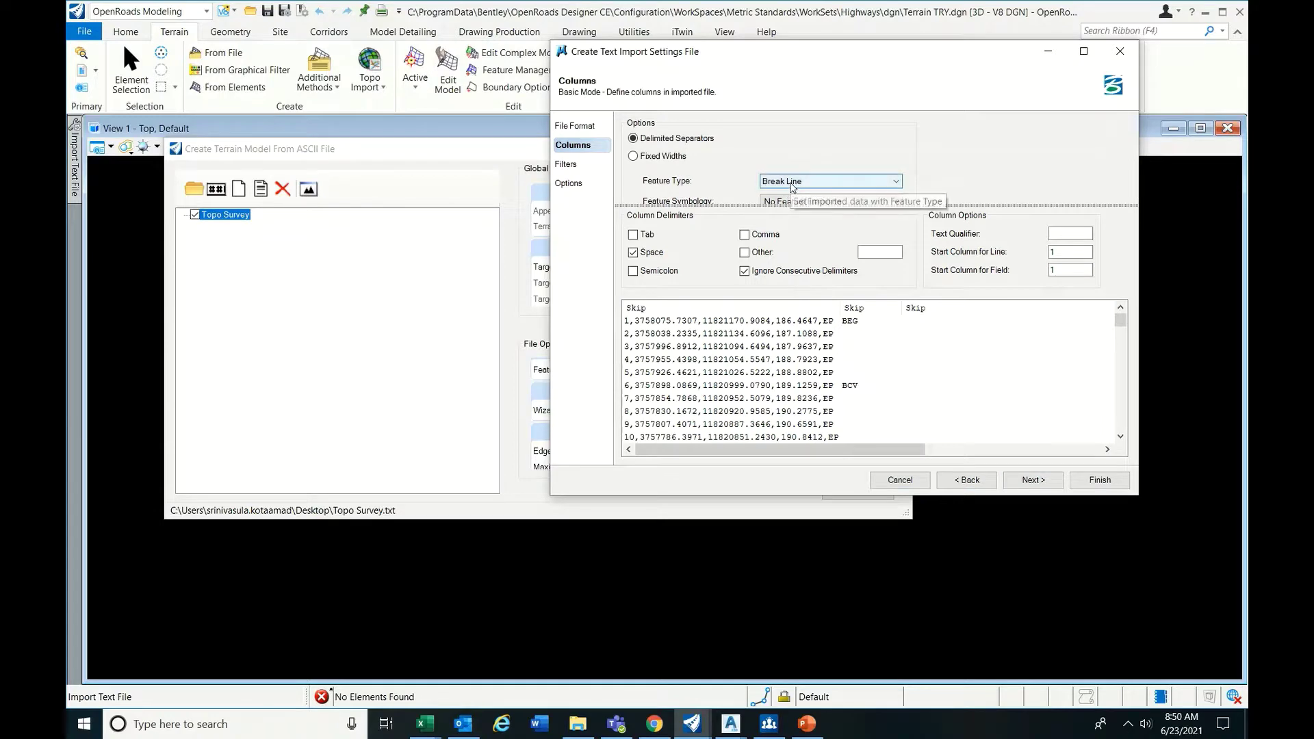
pyautogui.click(793, 180)
pyautogui.click(794, 269)
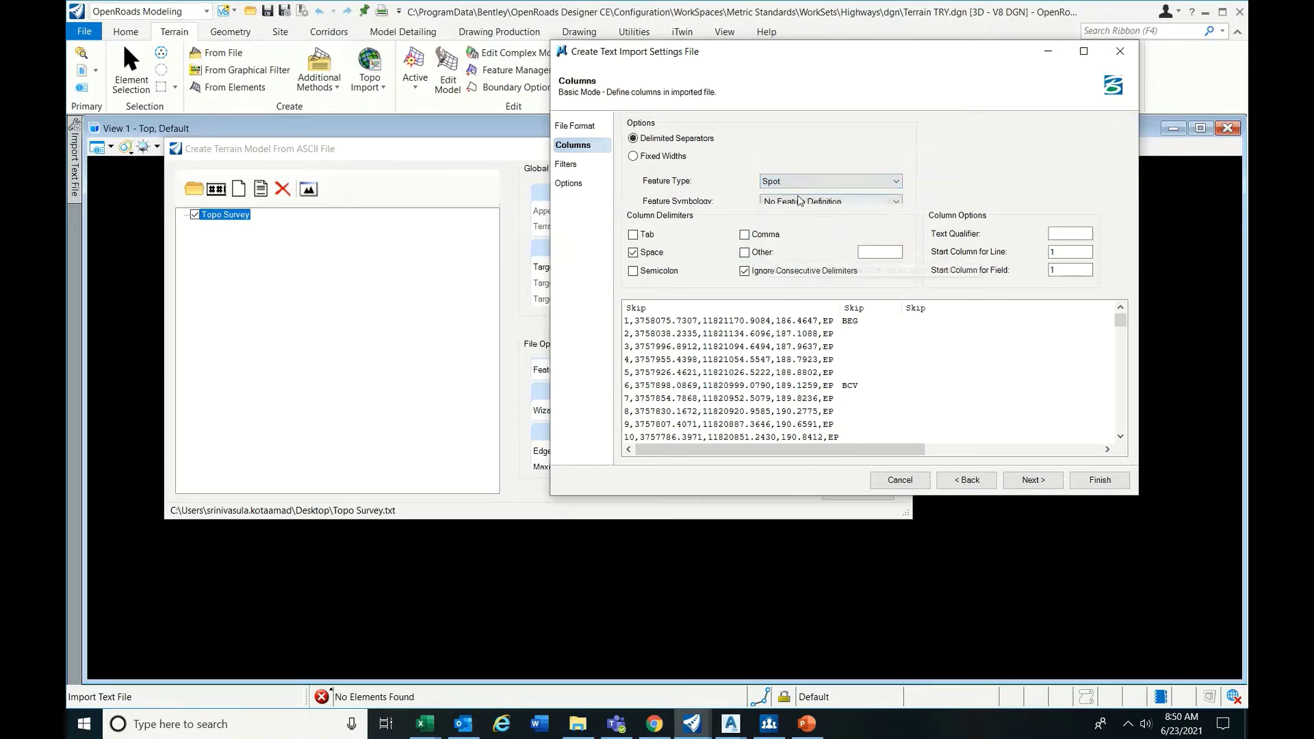
pyautogui.click(744, 235)
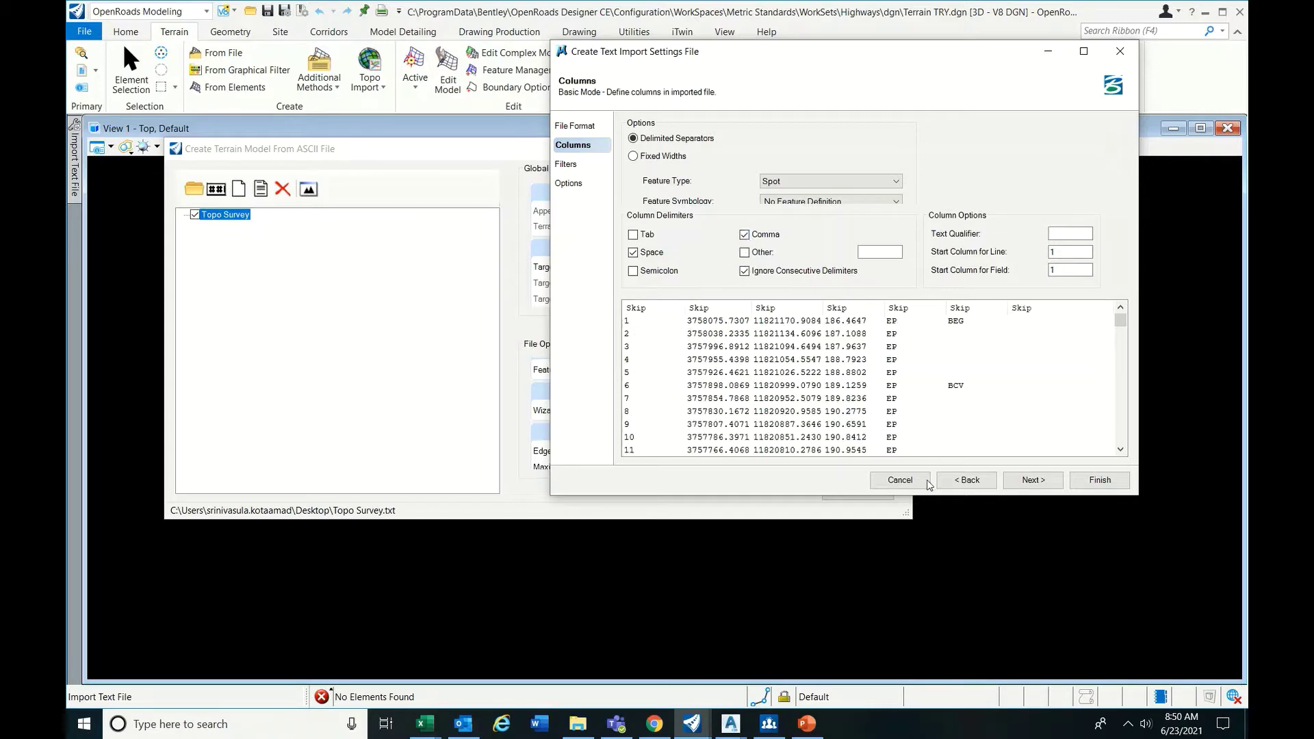
# Map columns 2, 3 and 4 to Easting, Northing and Elevation, leaving column 1 skipped
pyautogui.click(650, 307)
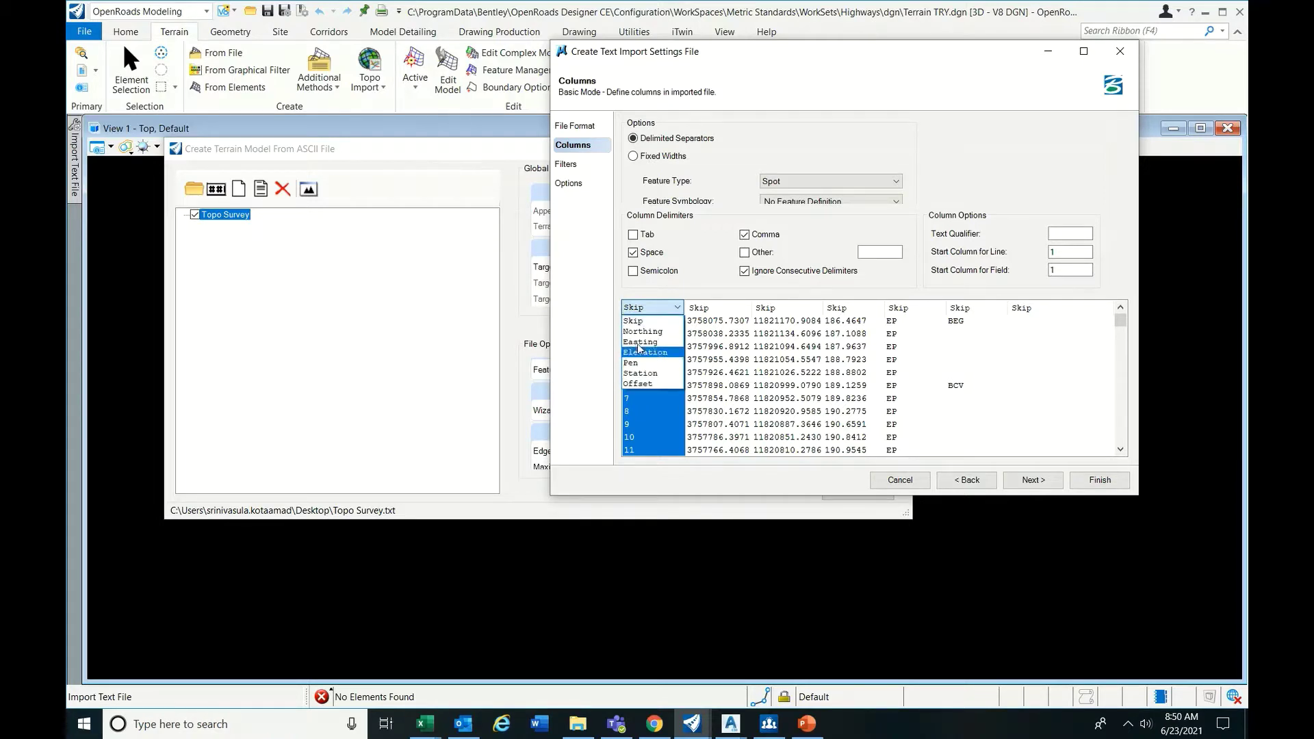
pyautogui.click(641, 323)
pyautogui.click(715, 307)
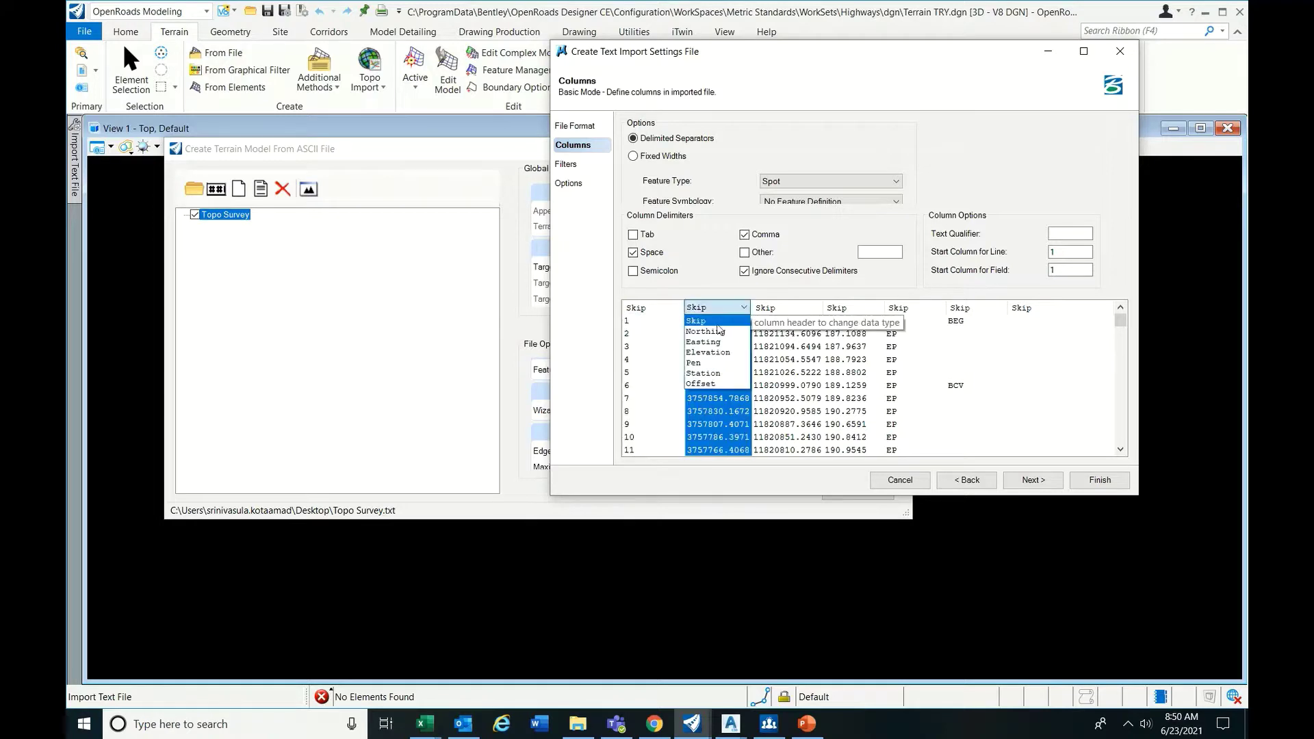
pyautogui.click(708, 342)
pyautogui.click(780, 307)
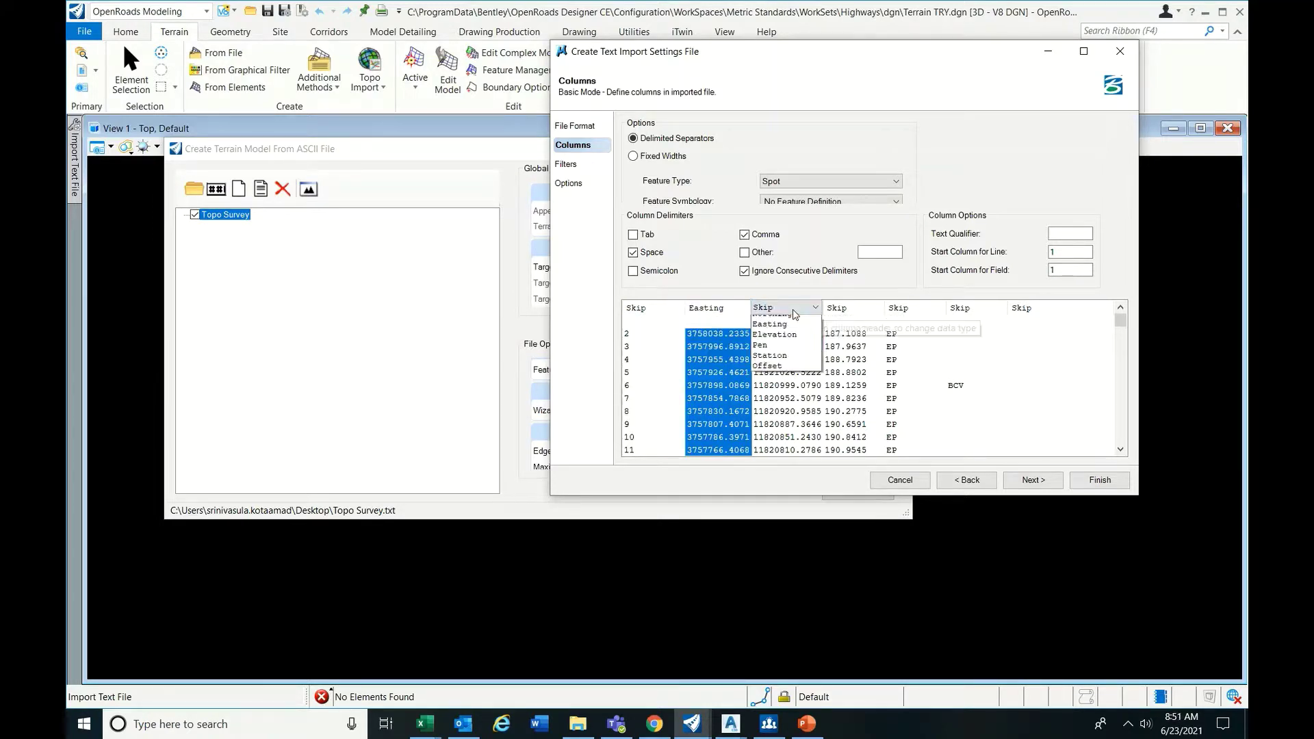
pyautogui.click(771, 331)
pyautogui.click(848, 307)
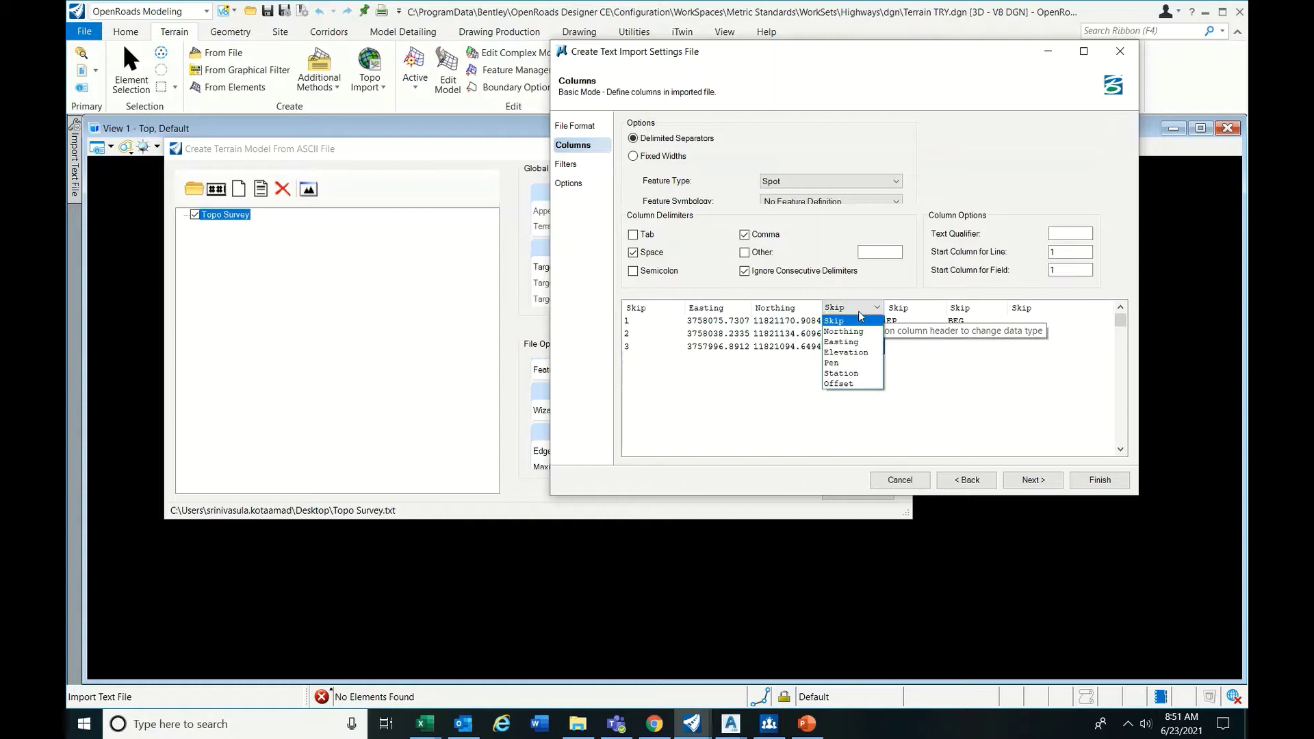
pyautogui.click(844, 352)
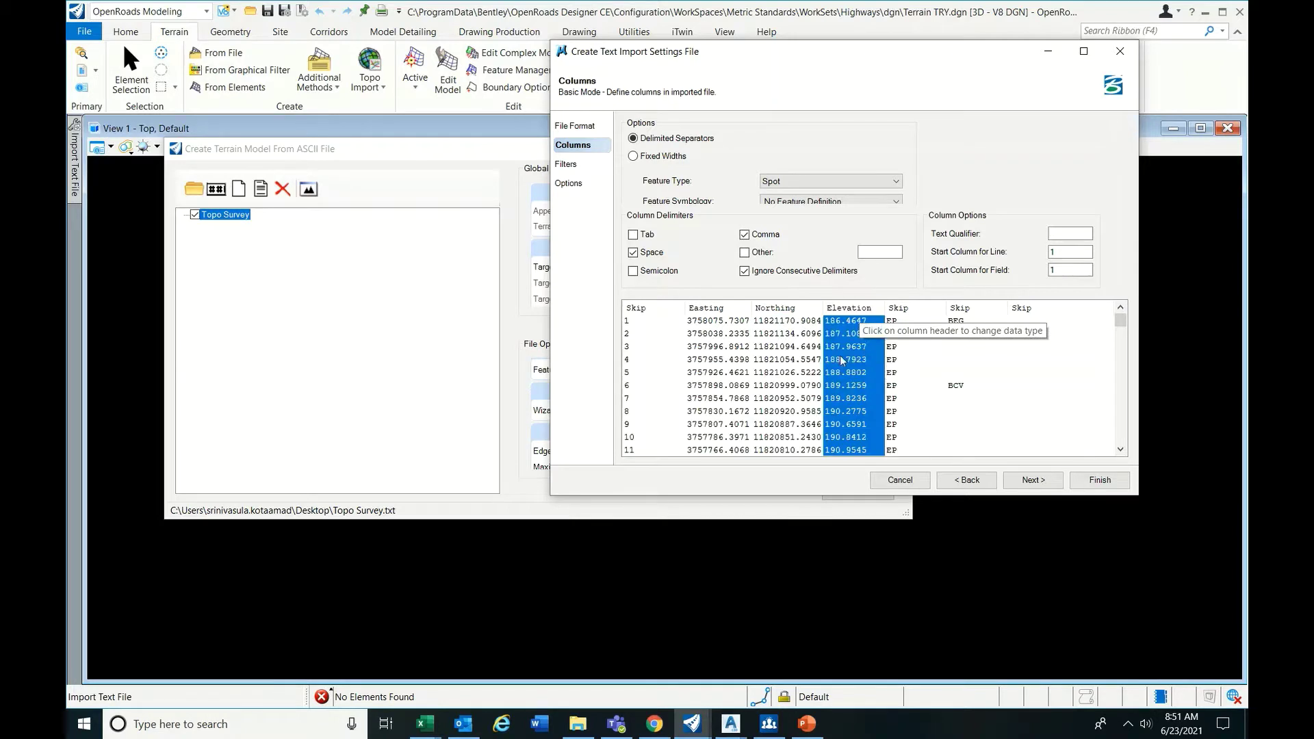
# Leave columns 5–7 skipped and finish the wizard past filters and coordinate options
pyautogui.click(902, 307)
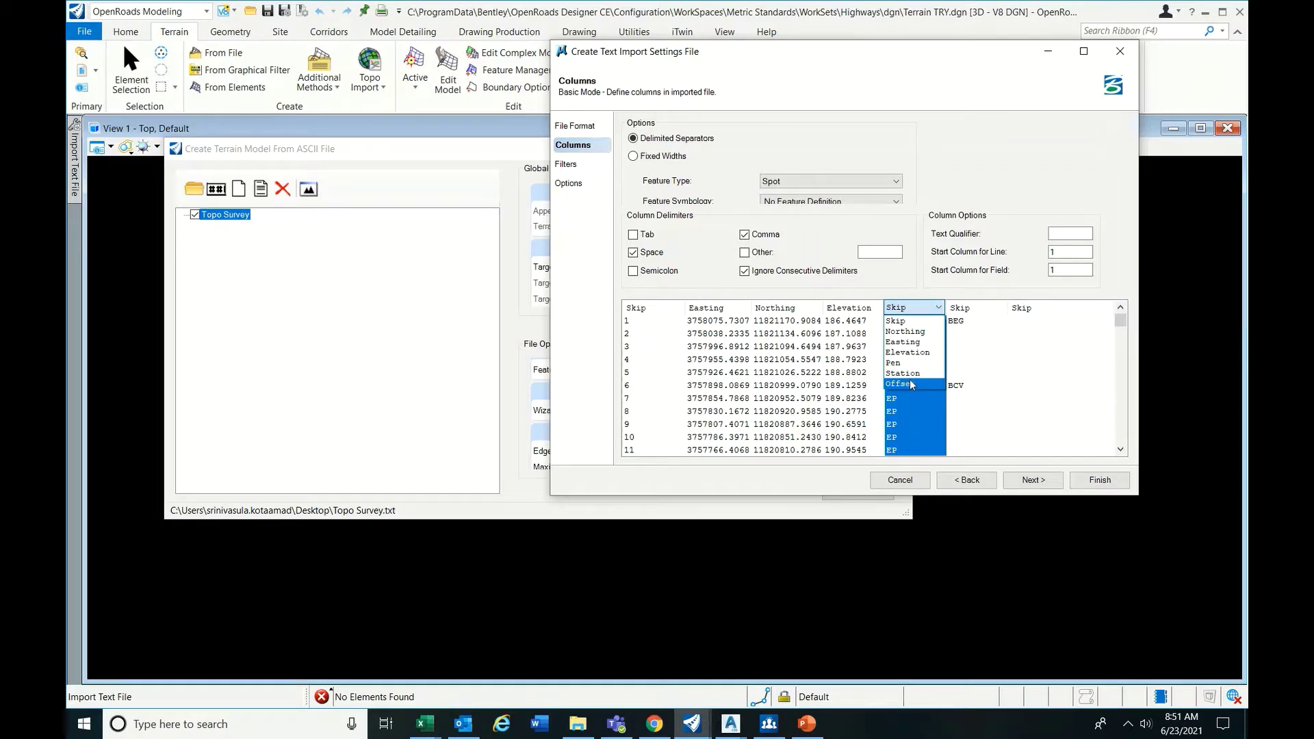
pyautogui.click(911, 320)
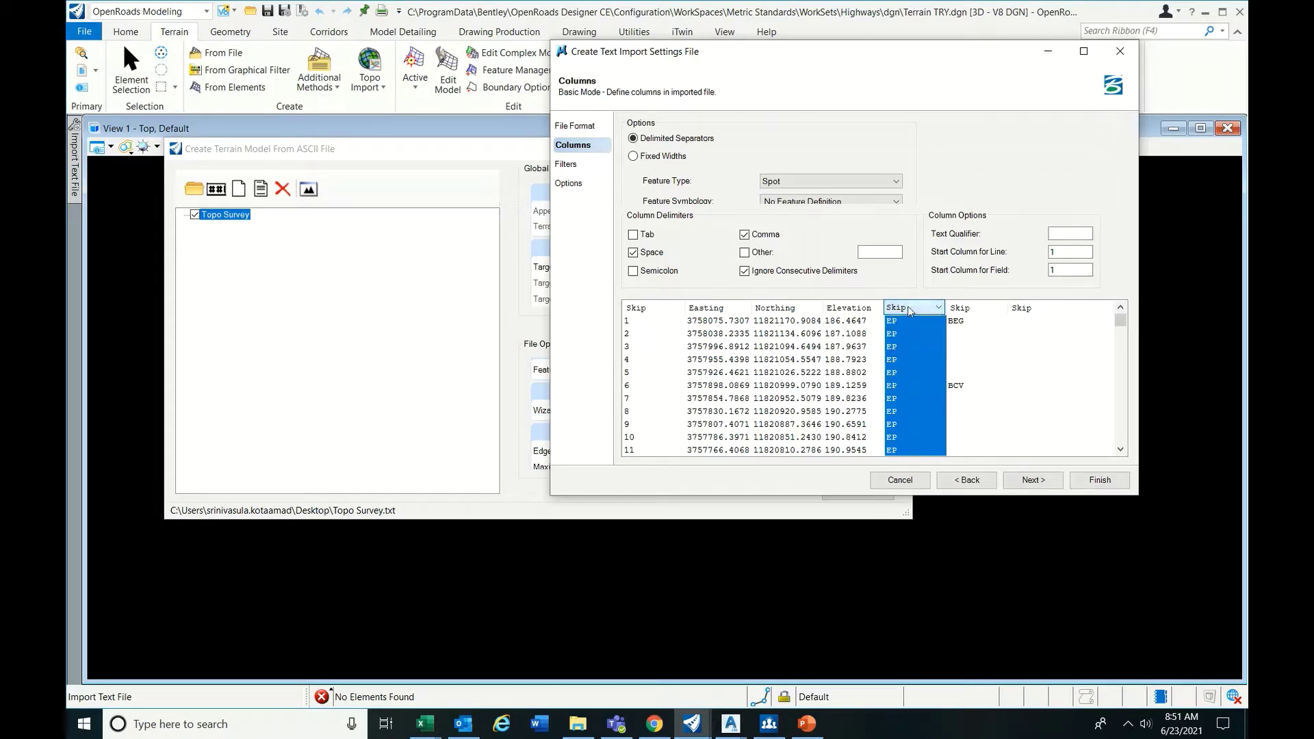
pyautogui.click(974, 309)
pyautogui.click(972, 320)
pyautogui.click(1047, 314)
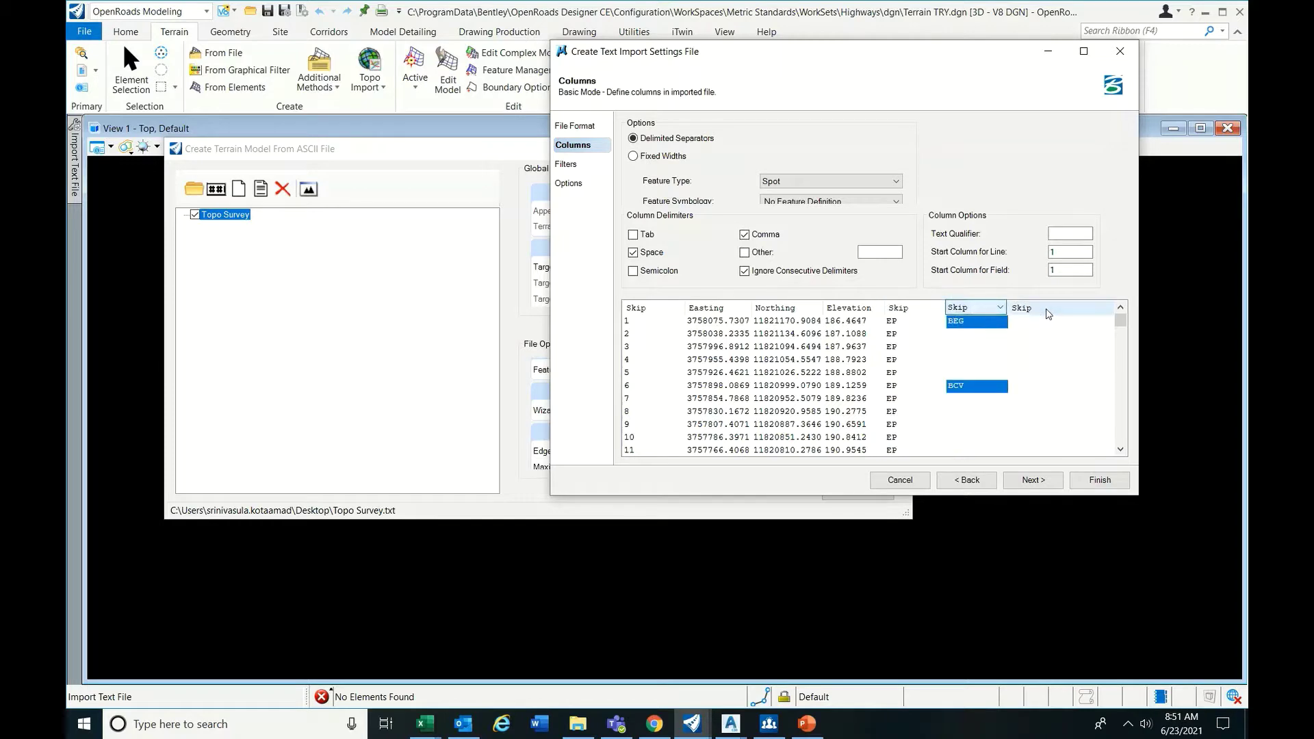
pyautogui.click(1047, 314)
pyautogui.click(1044, 479)
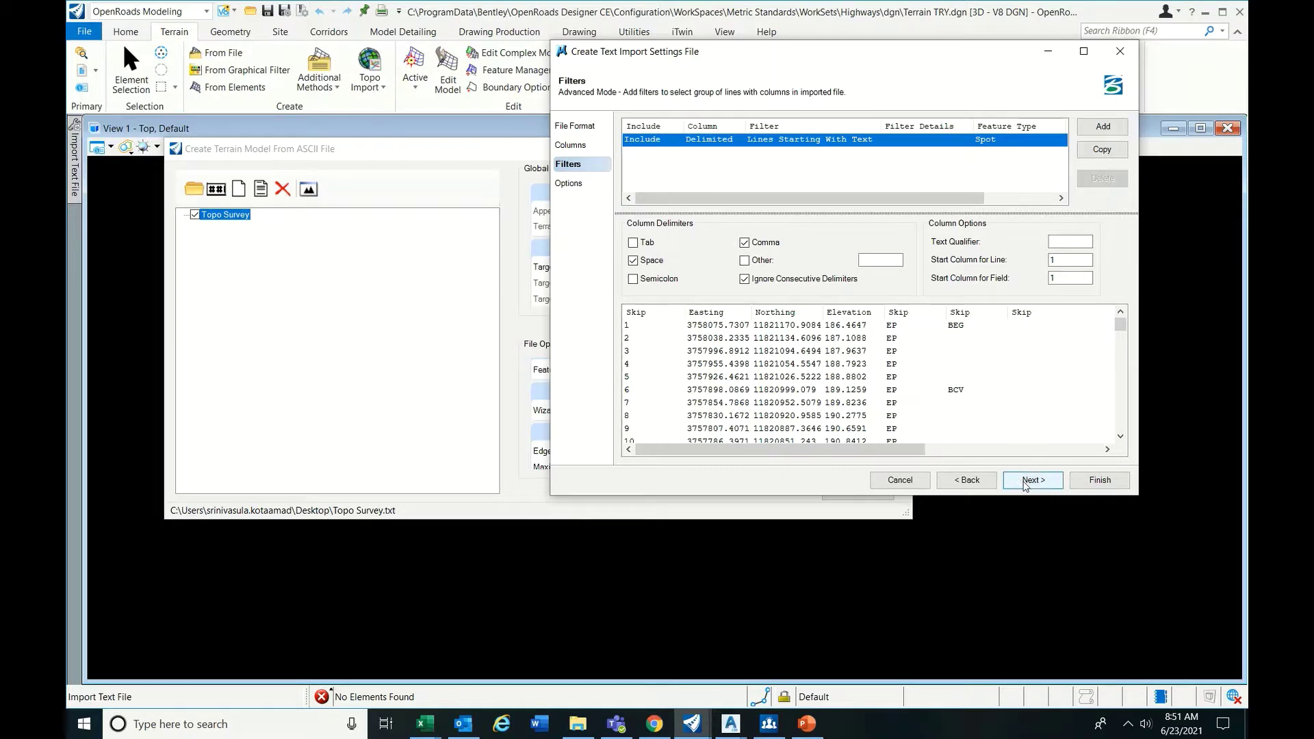
pyautogui.click(1025, 483)
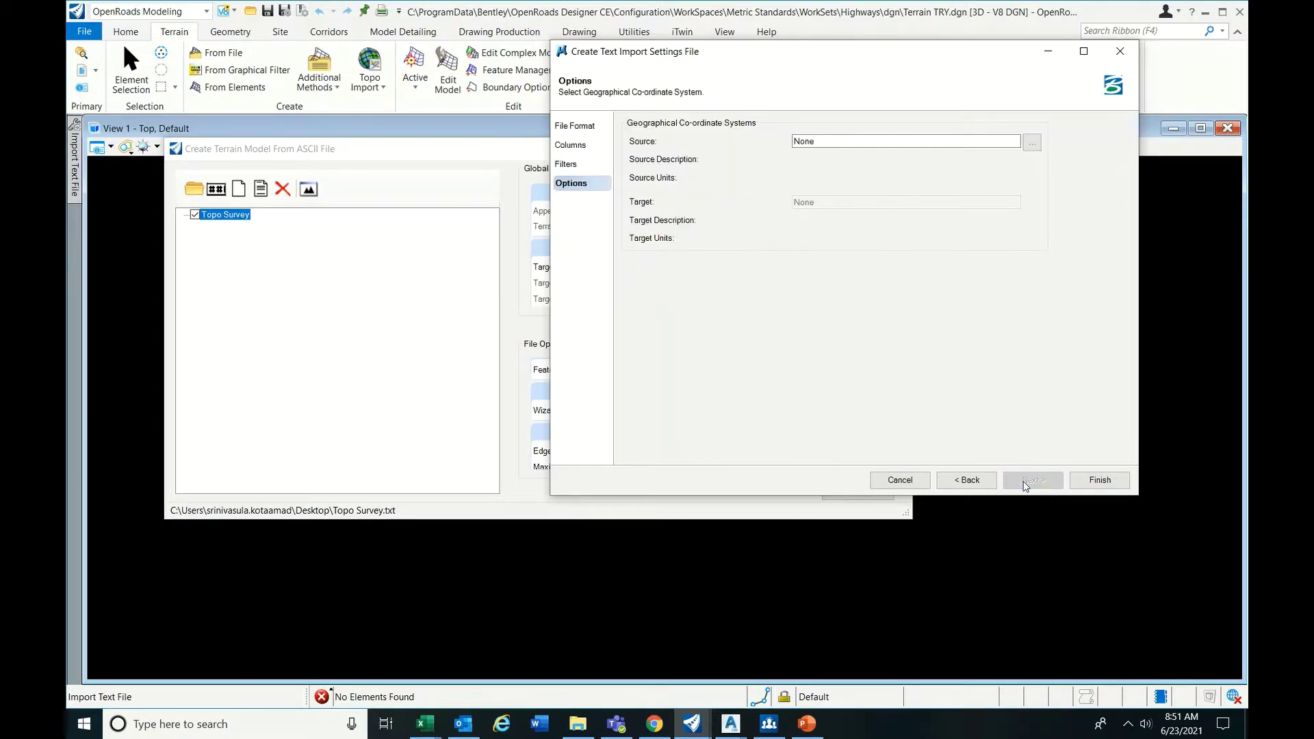
pyautogui.click(1100, 480)
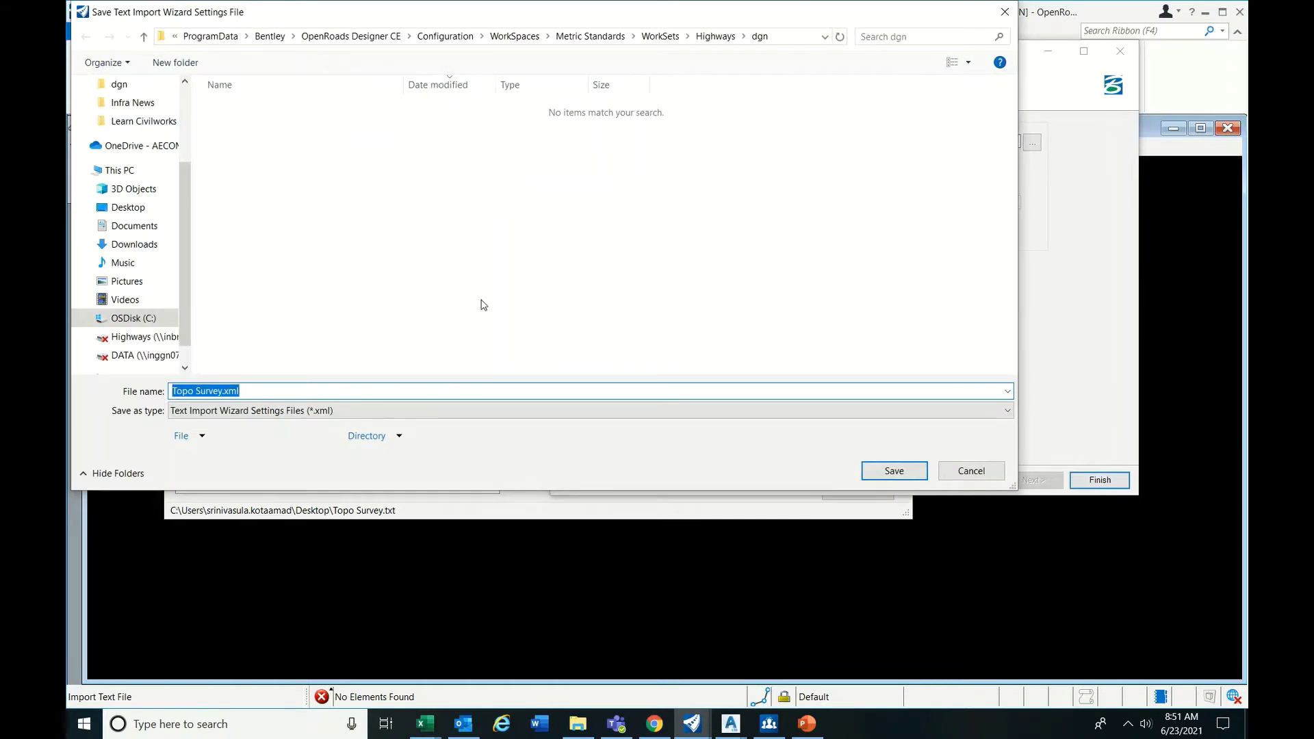
# Save the settings file as 'Setting for Import' and import Topo Survey.txt as a terrain
pyautogui.write('Setting for Import')
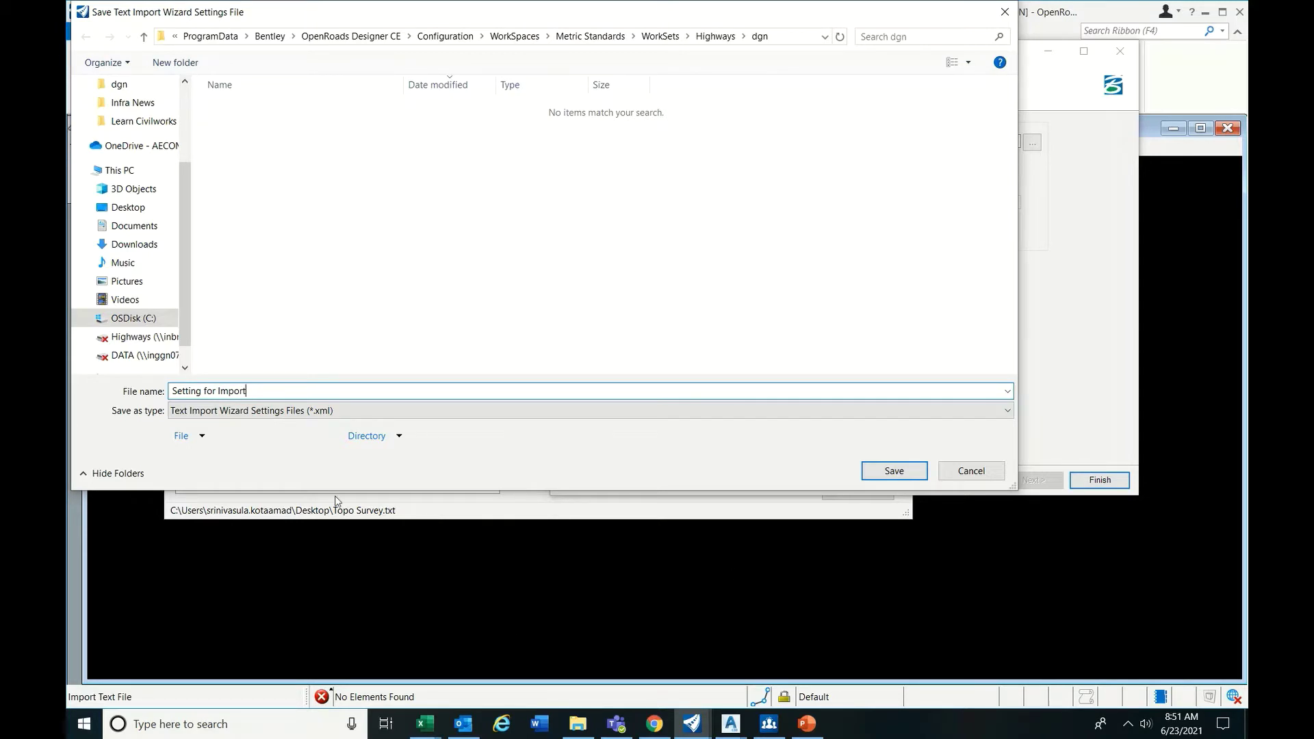
pyautogui.click(888, 472)
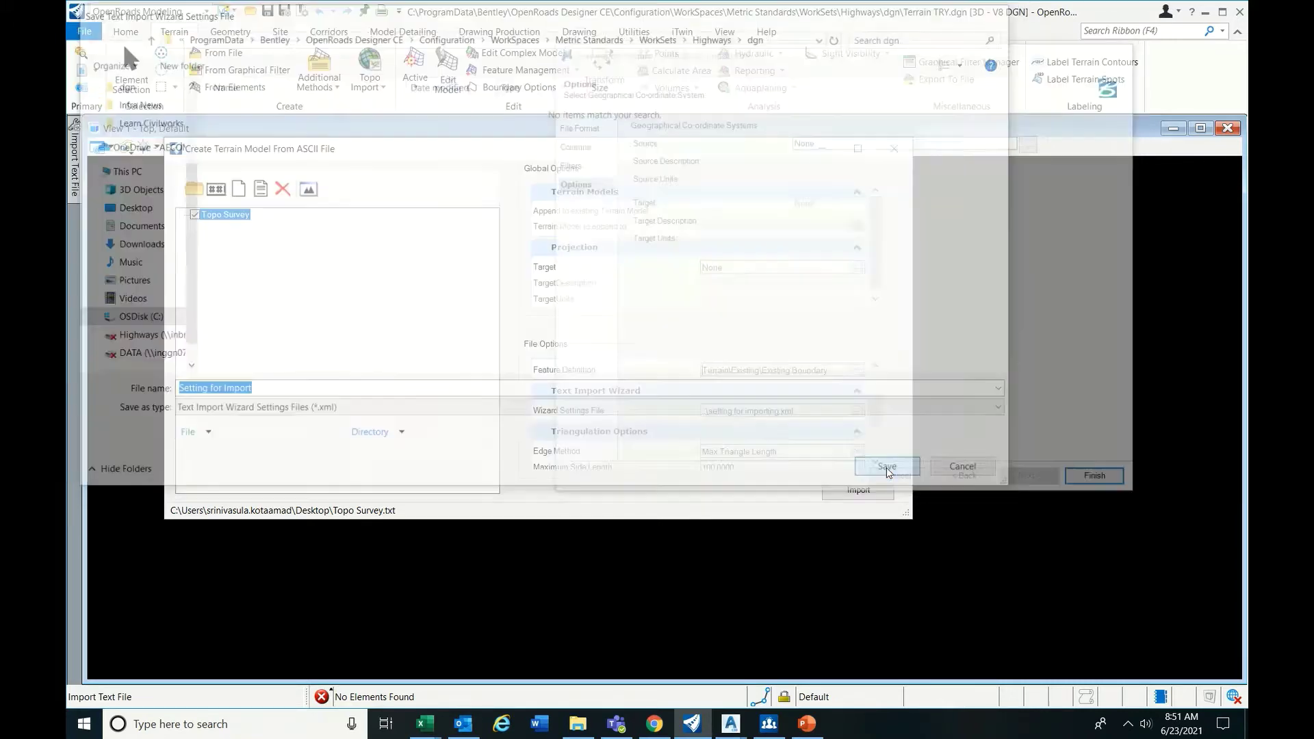
pyautogui.scroll(-3, 816, 422)
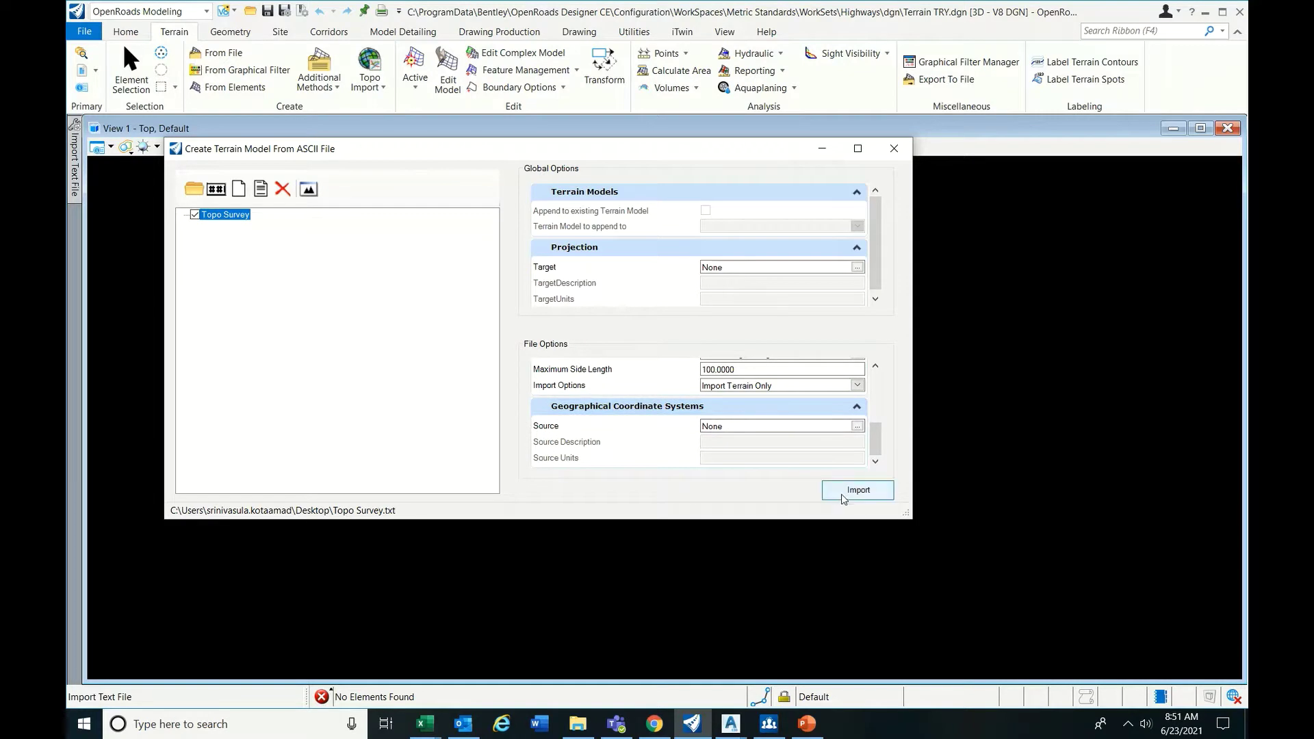
pyautogui.click(842, 493)
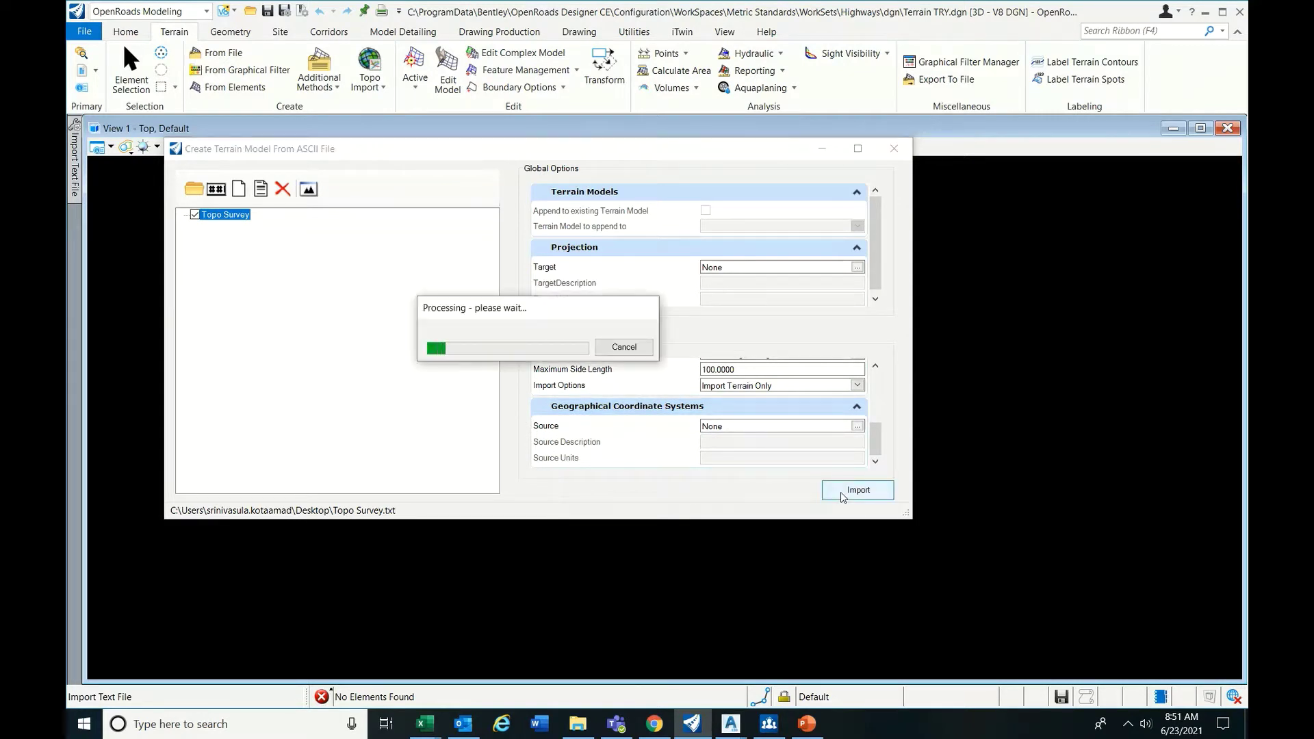
# Close the import window, fit the view, and set the Topo Survey terrain's Triangles to On
pyautogui.click(894, 148)
pyautogui.click(250, 149)
pyautogui.click(502, 337)
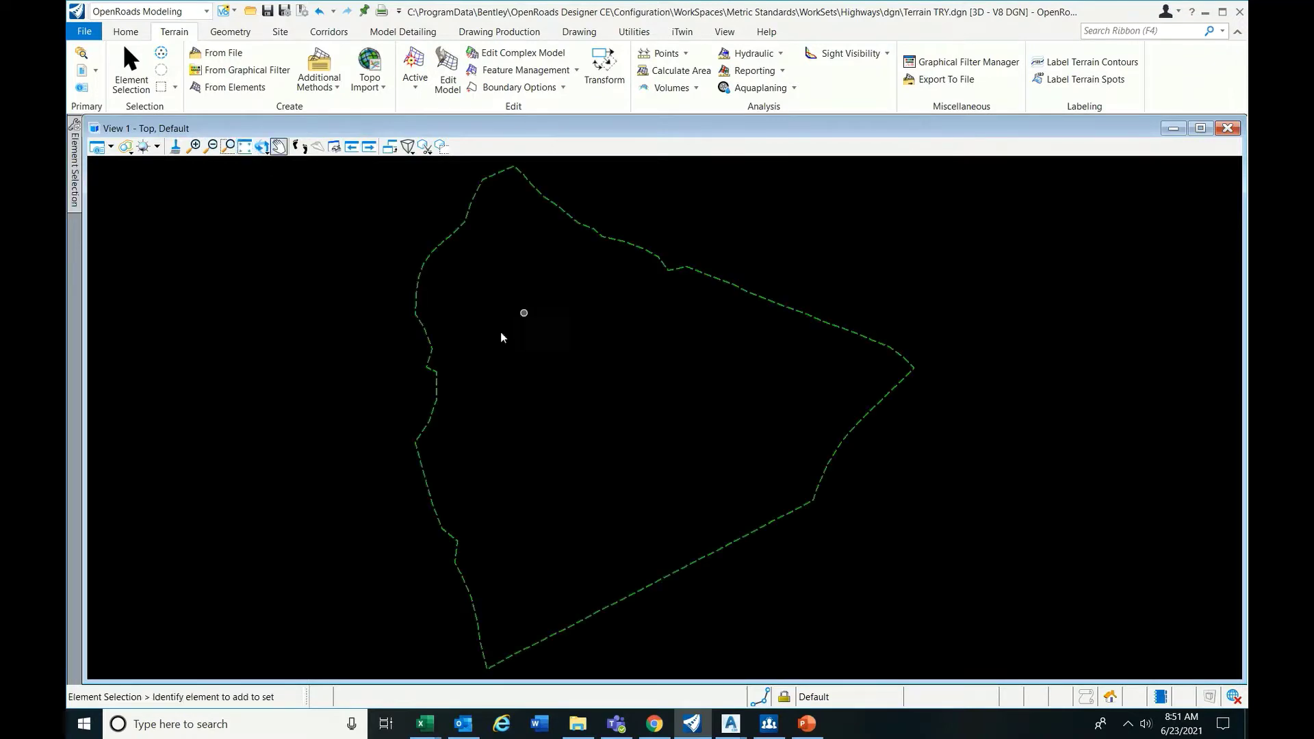
pyautogui.click(420, 327)
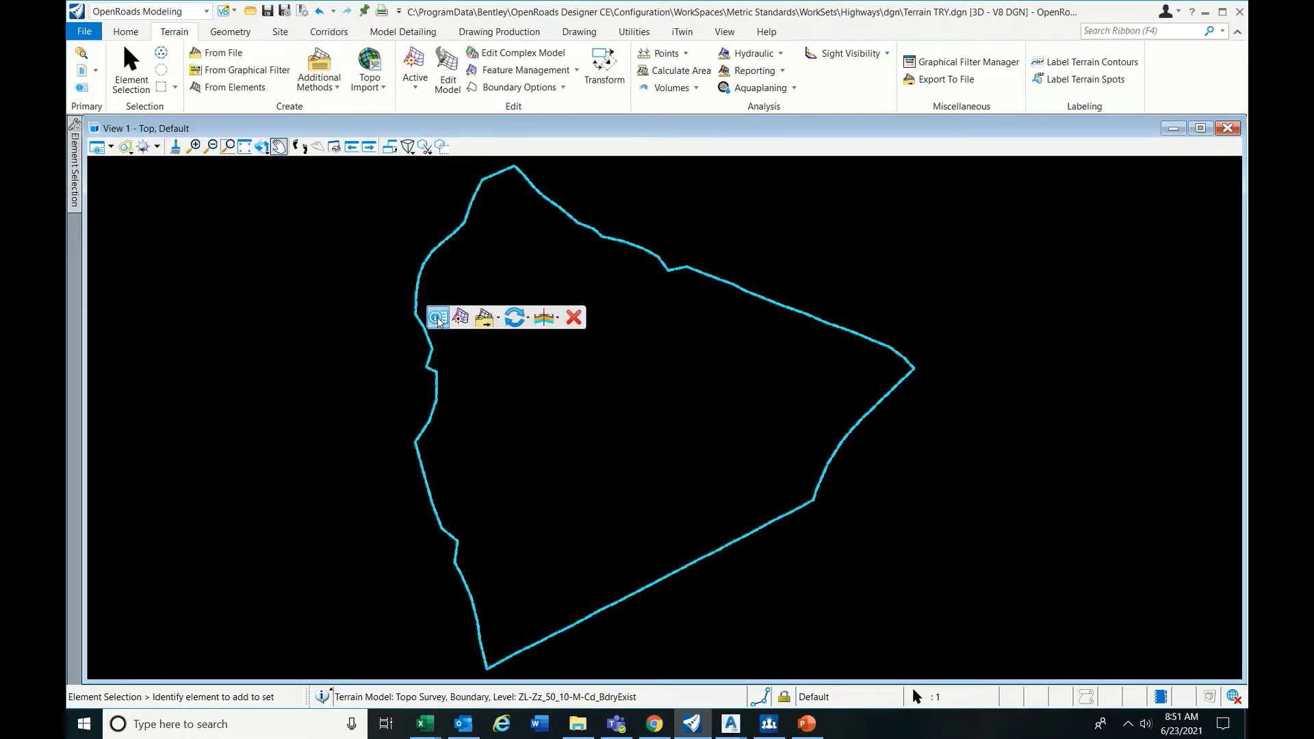
pyautogui.moveTo(579, 328)
pyautogui.click(650, 319)
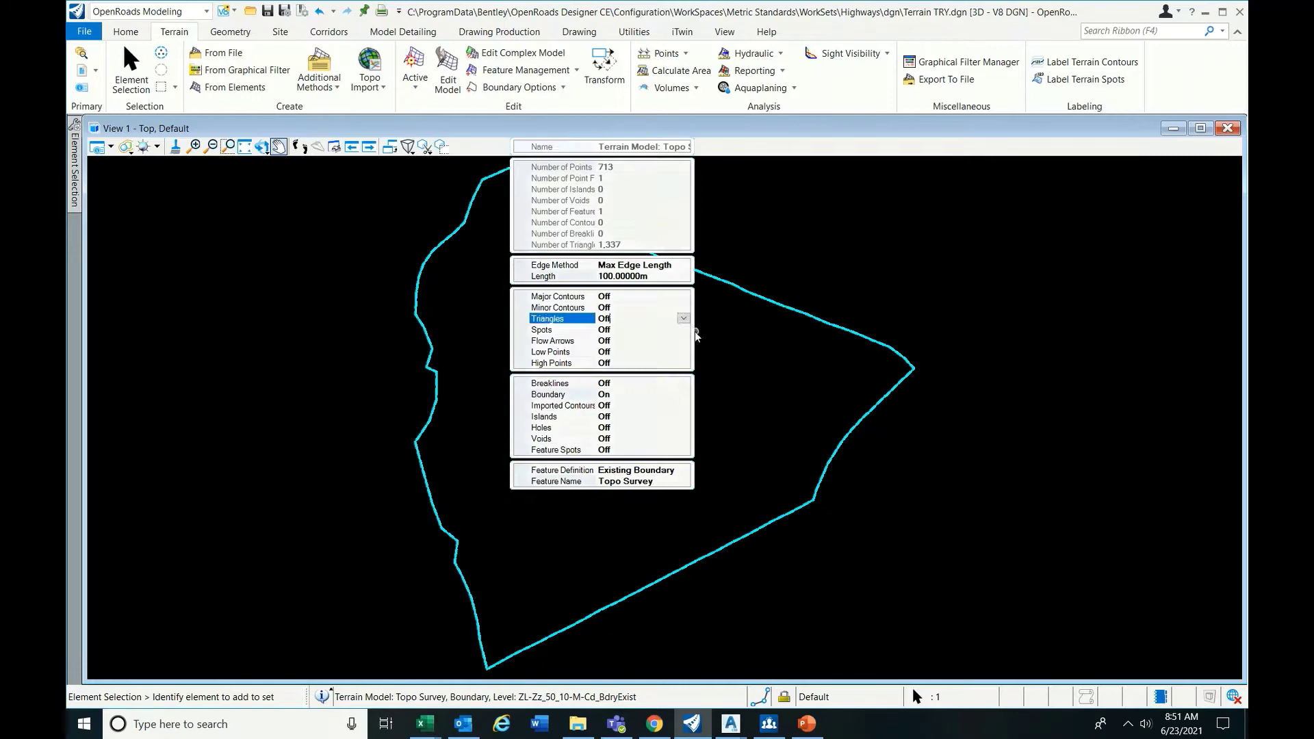
pyautogui.click(683, 318)
pyautogui.click(604, 341)
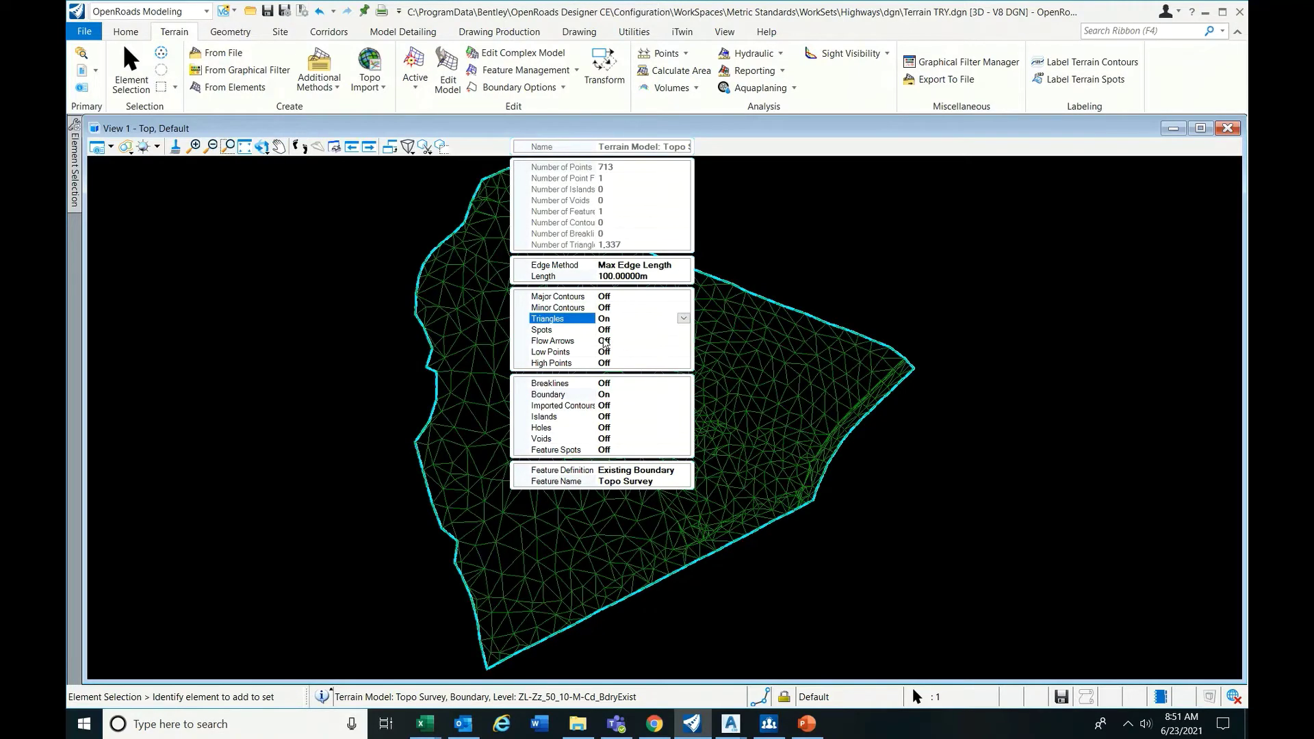
pyautogui.scroll(-5, 452, 408)
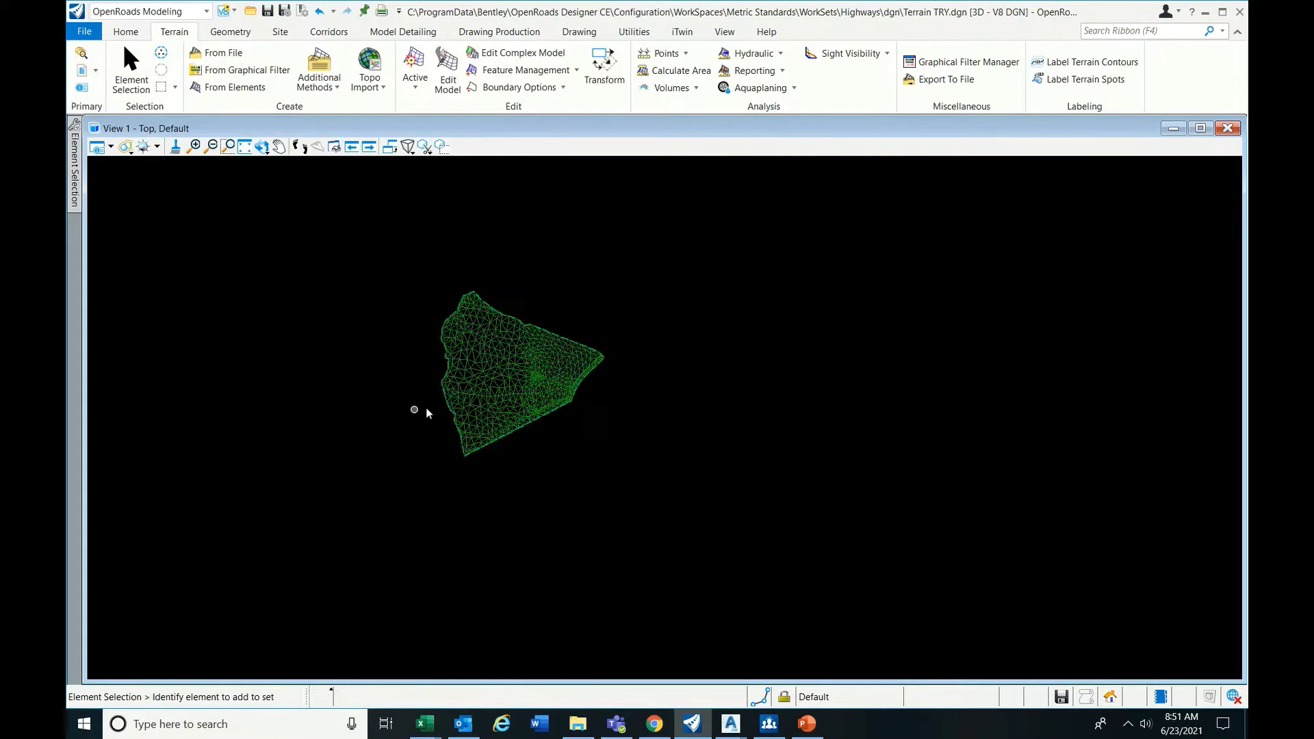
pyautogui.scroll(2, 419, 411)
# Rotate the view to inspect the green triangulated terrain mesh
pyautogui.click(265, 151)
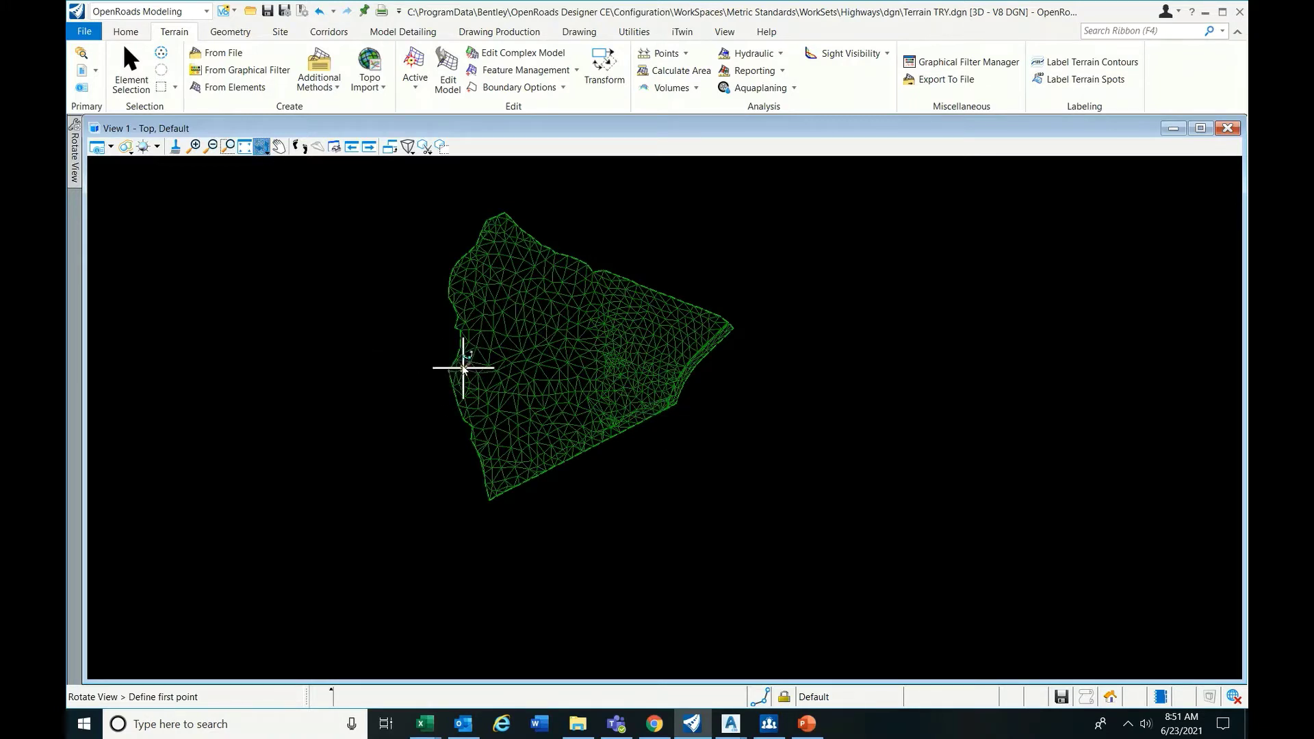
pyautogui.click(567, 466)
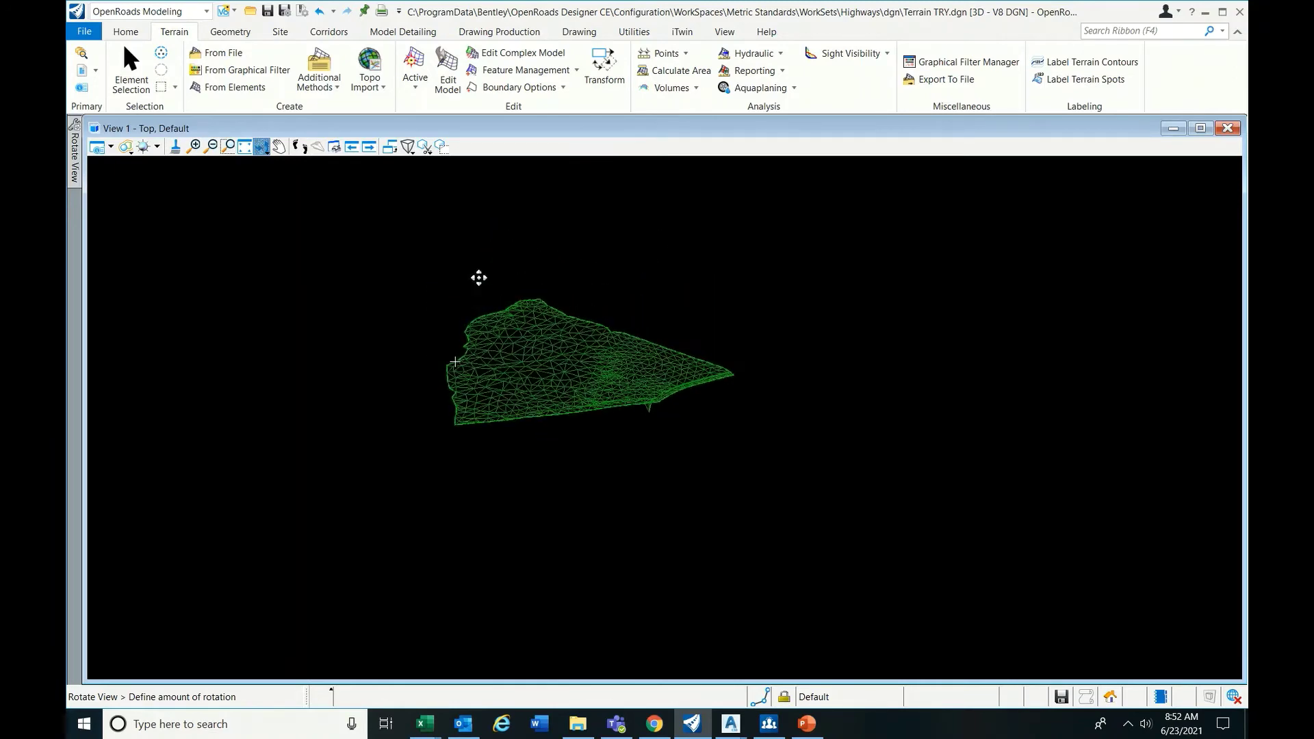
pyautogui.click(455, 362)
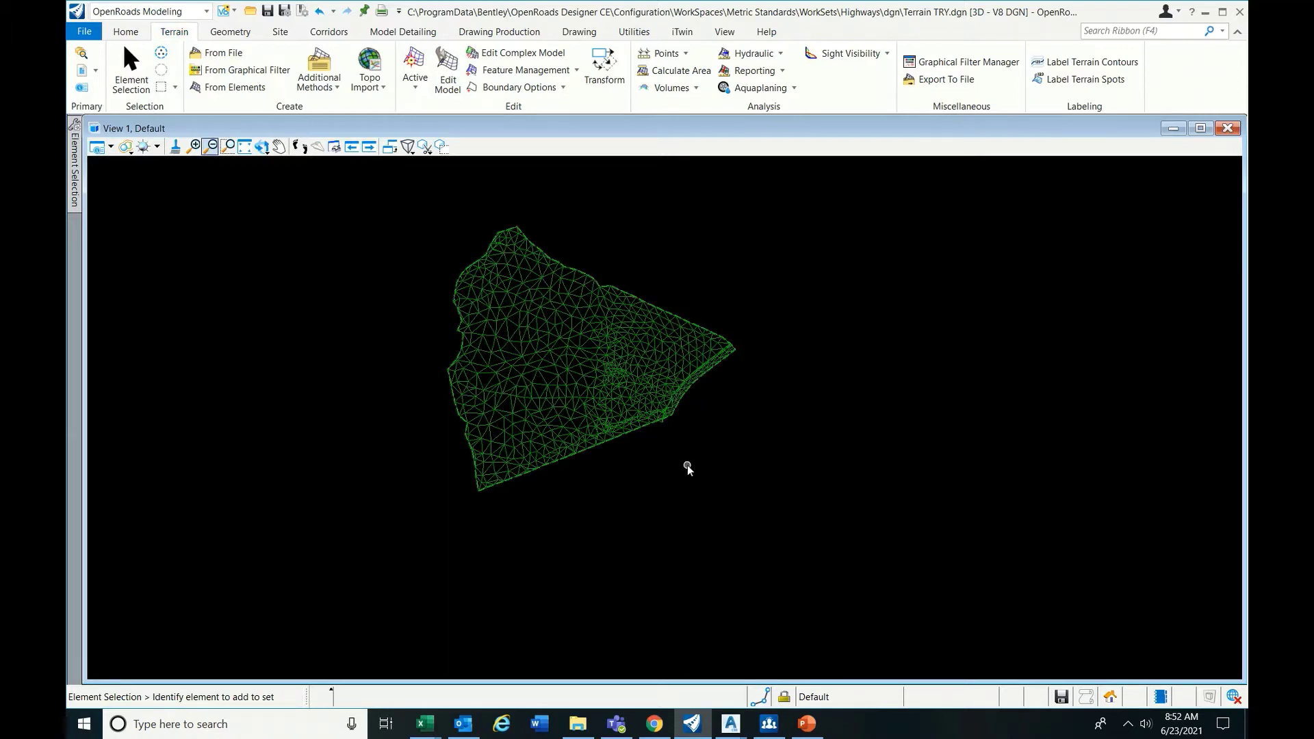
# In Civil 3D's Terrain drawing, import points from file using the PENZD (comma delimited) format
pyautogui.moveTo(731, 723)
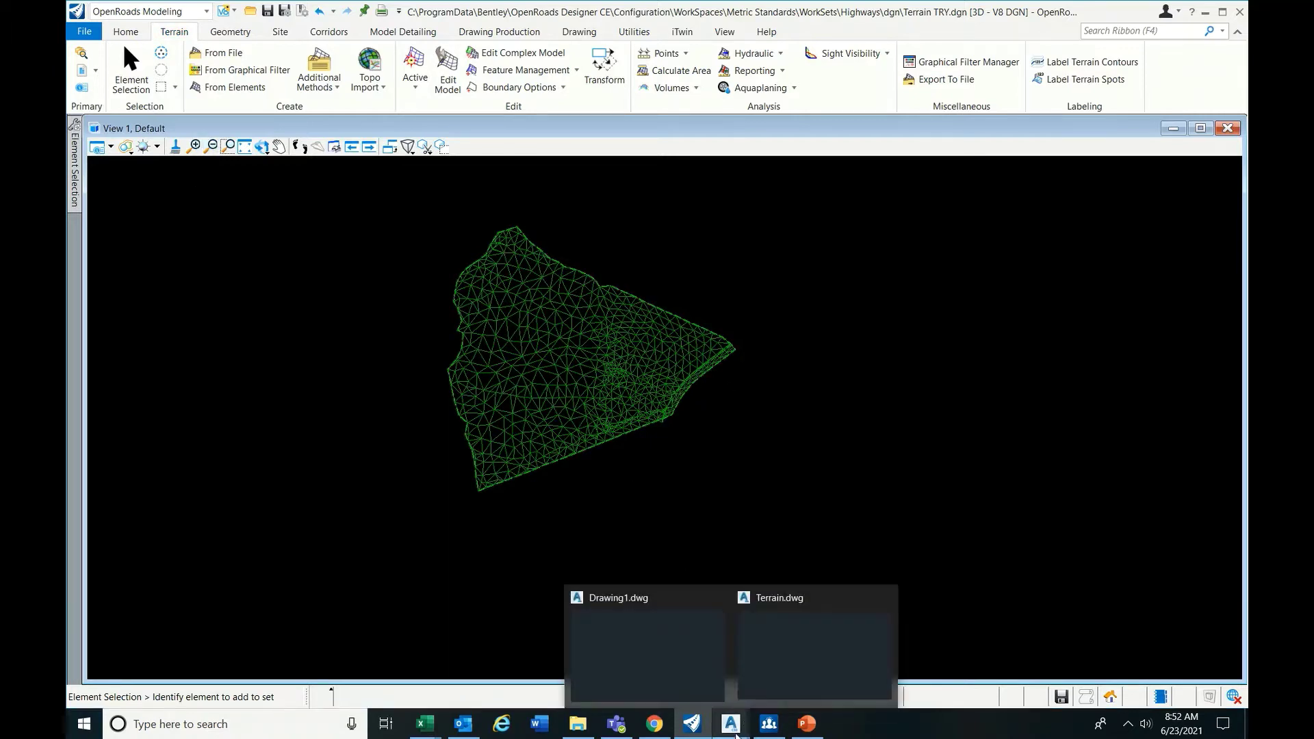
pyautogui.click(814, 653)
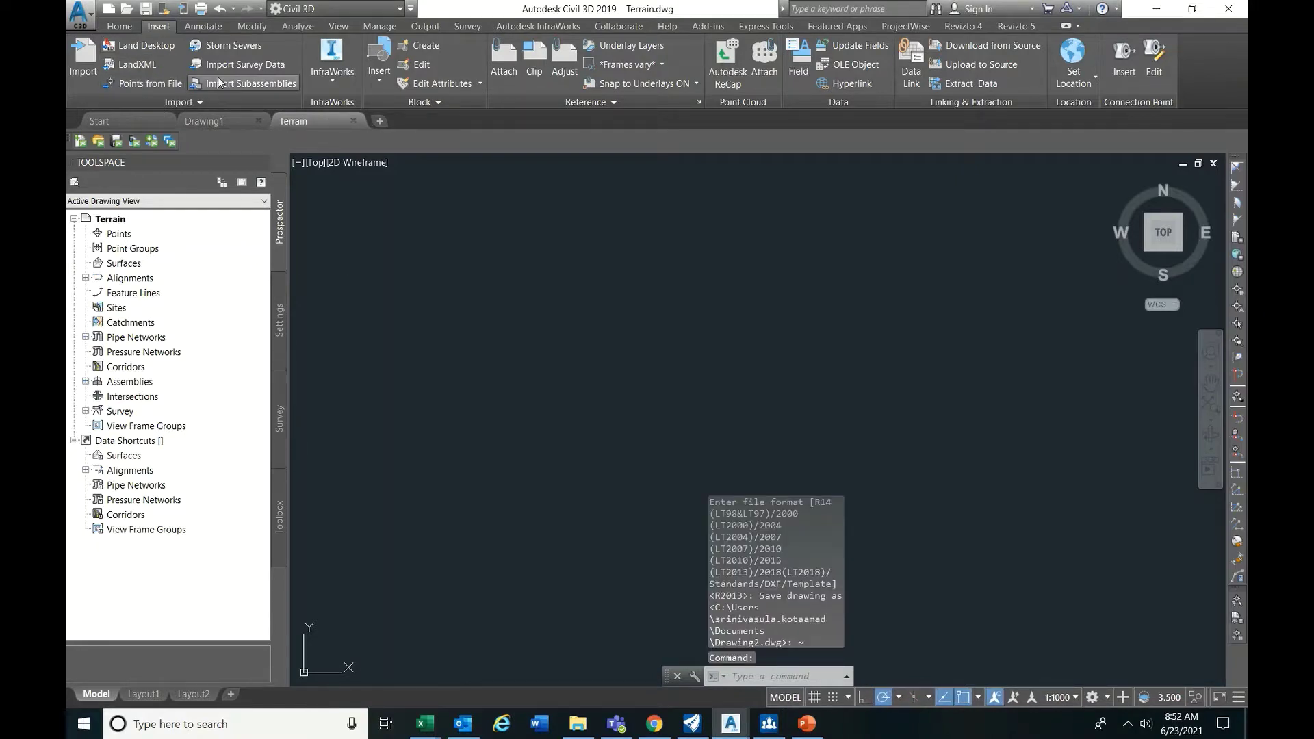
pyautogui.click(158, 81)
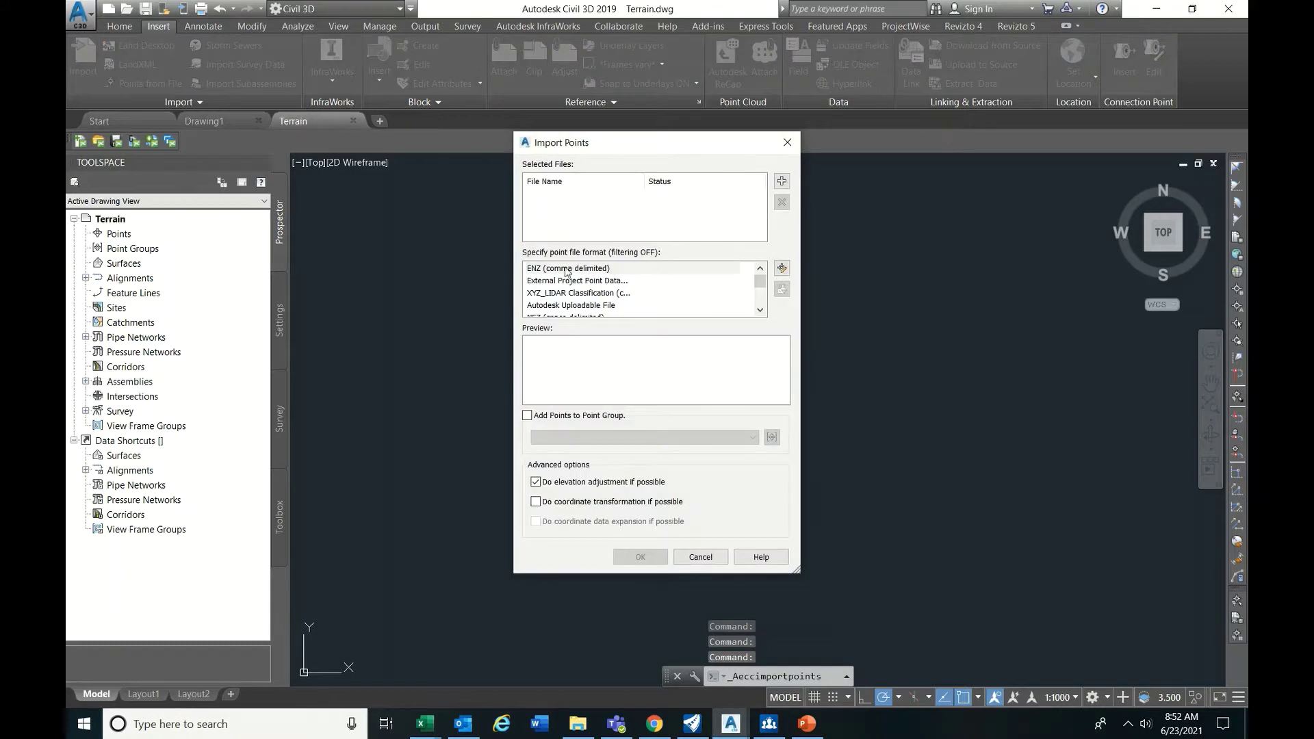
pyautogui.scroll(-2, 565, 292)
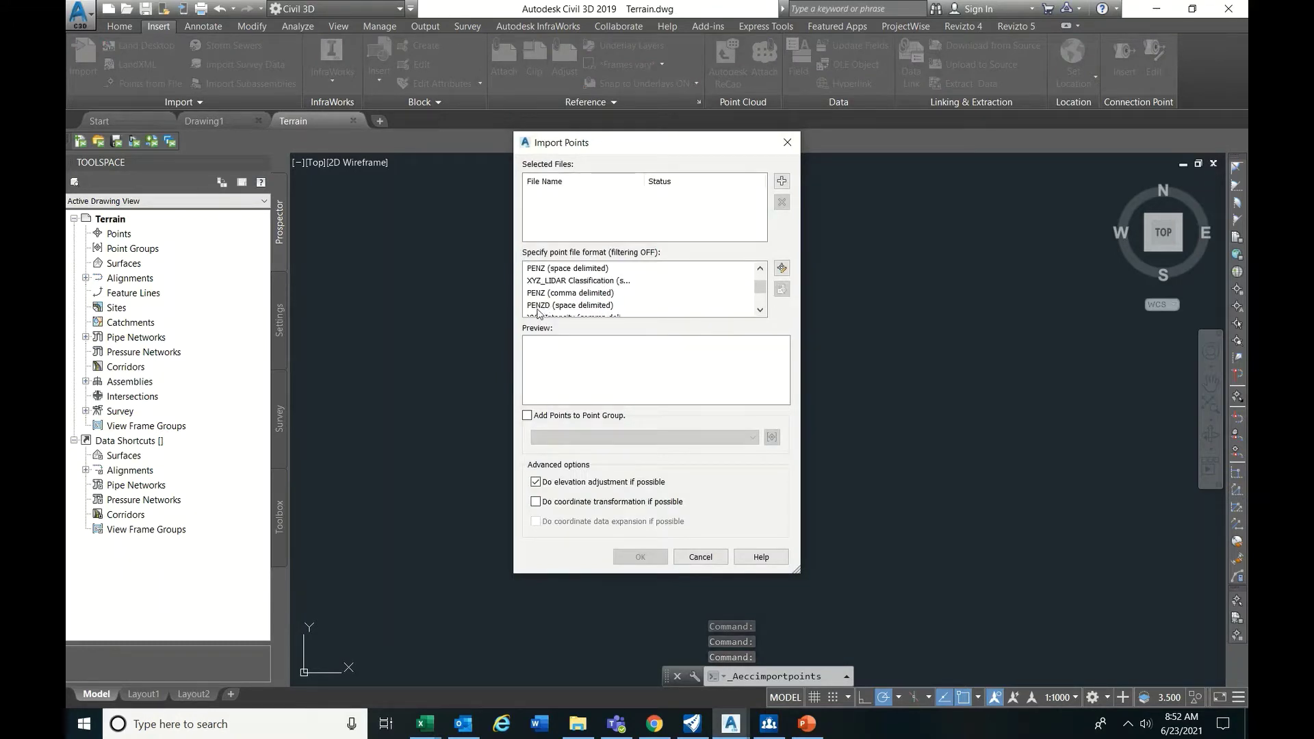
pyautogui.scroll(-1, 577, 309)
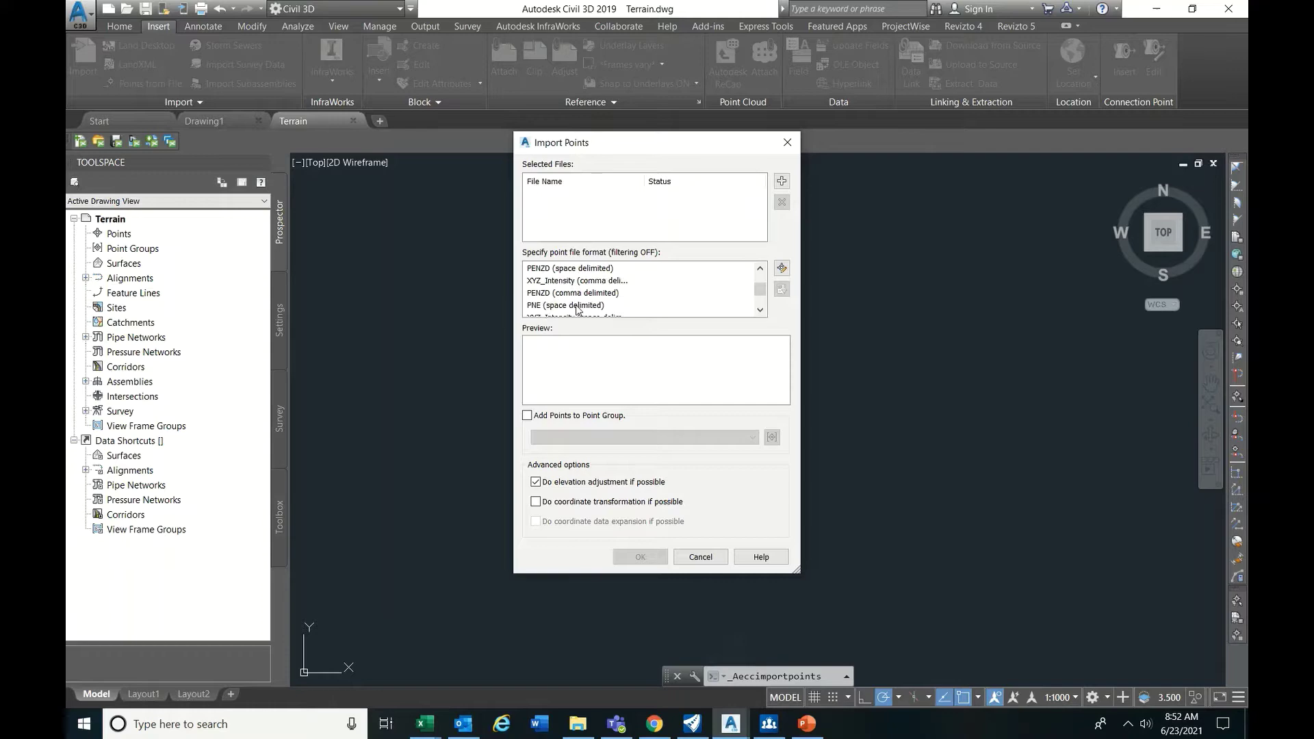
pyautogui.click(546, 293)
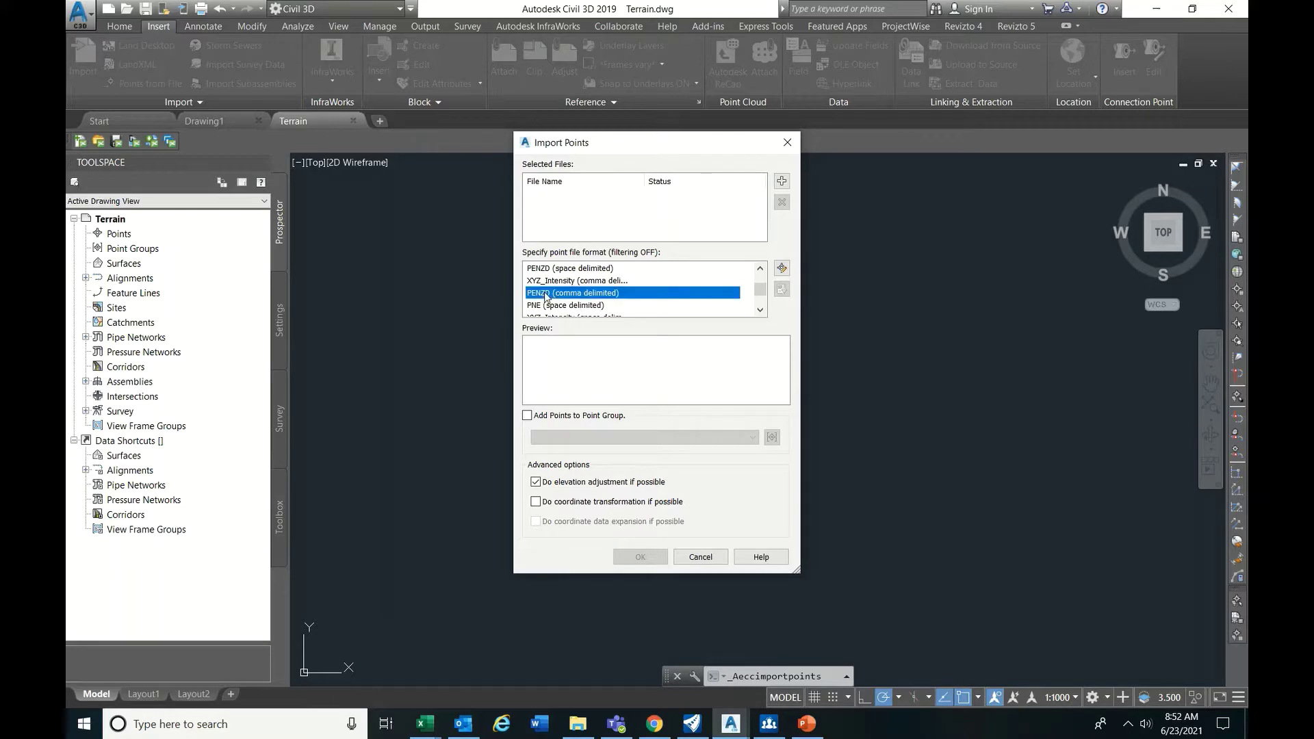
# Add Topo Survey.txt without a point group and confirm the import
pyautogui.click(784, 182)
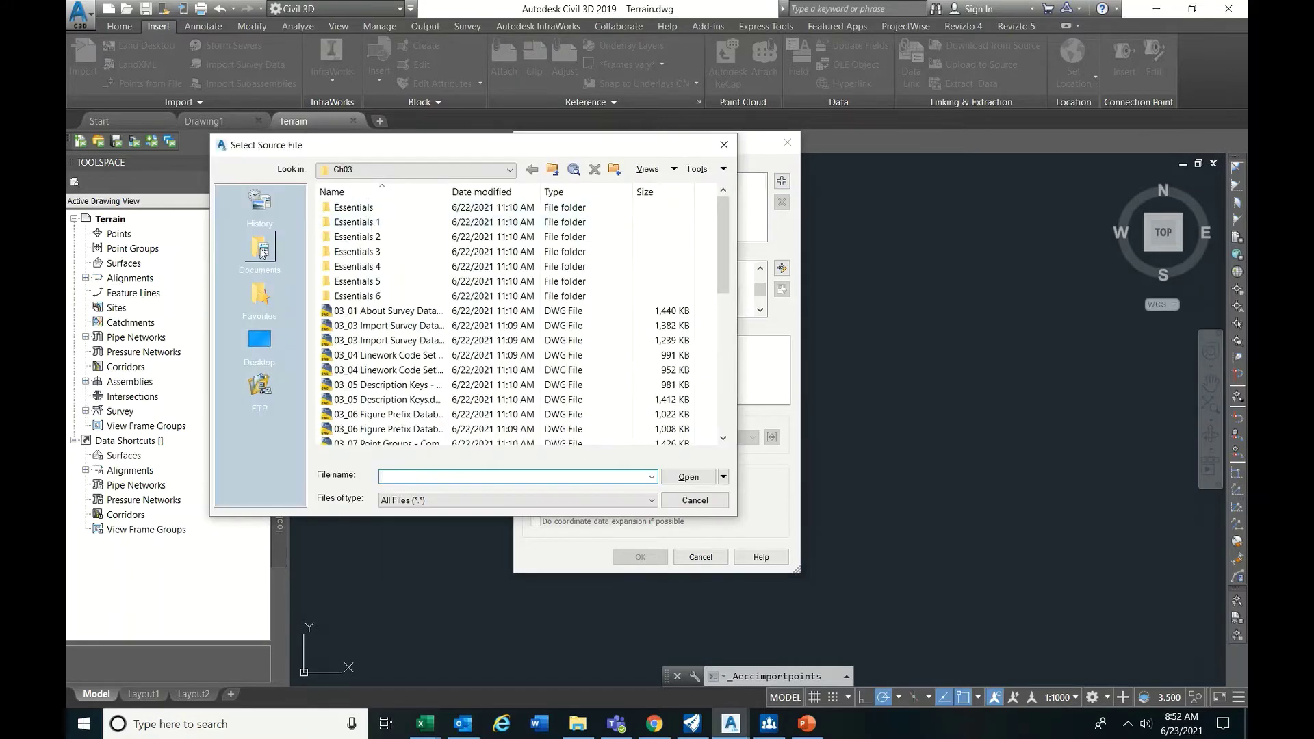
pyautogui.click(684, 479)
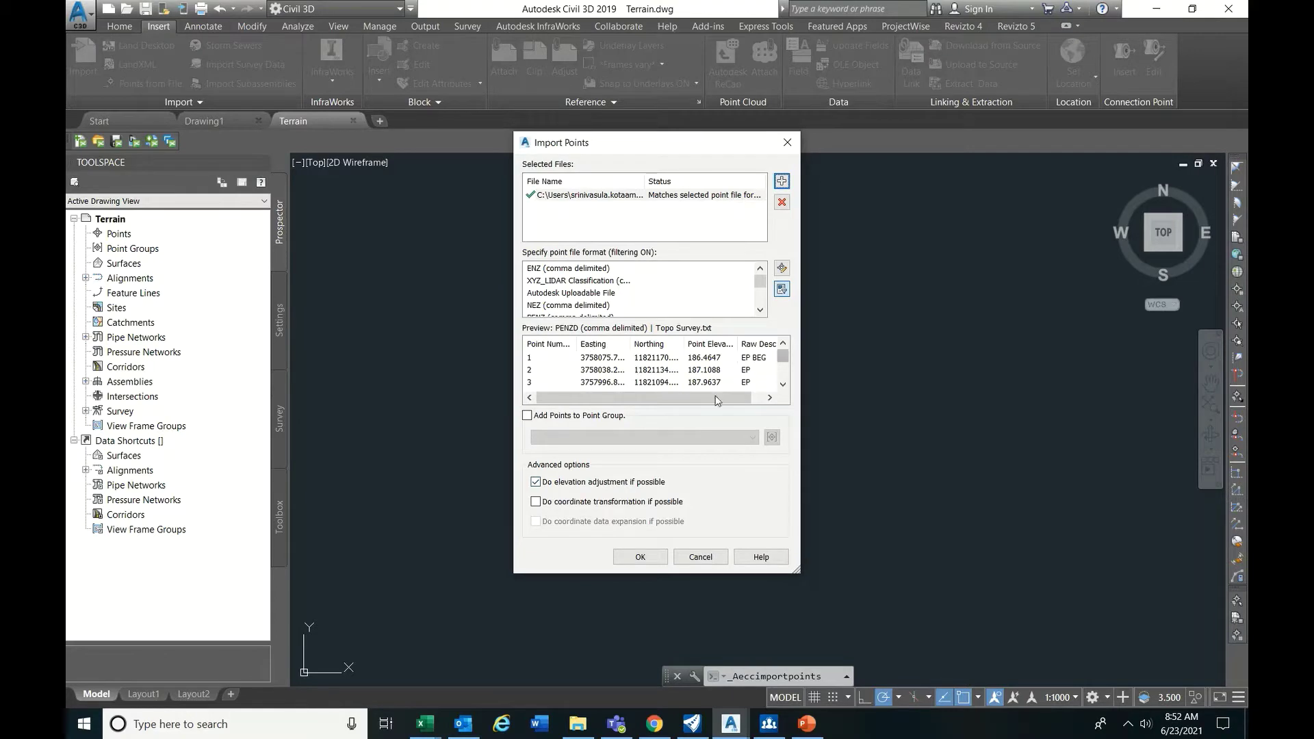
pyautogui.moveTo(686, 404); pyautogui.dragTo(697, 403)
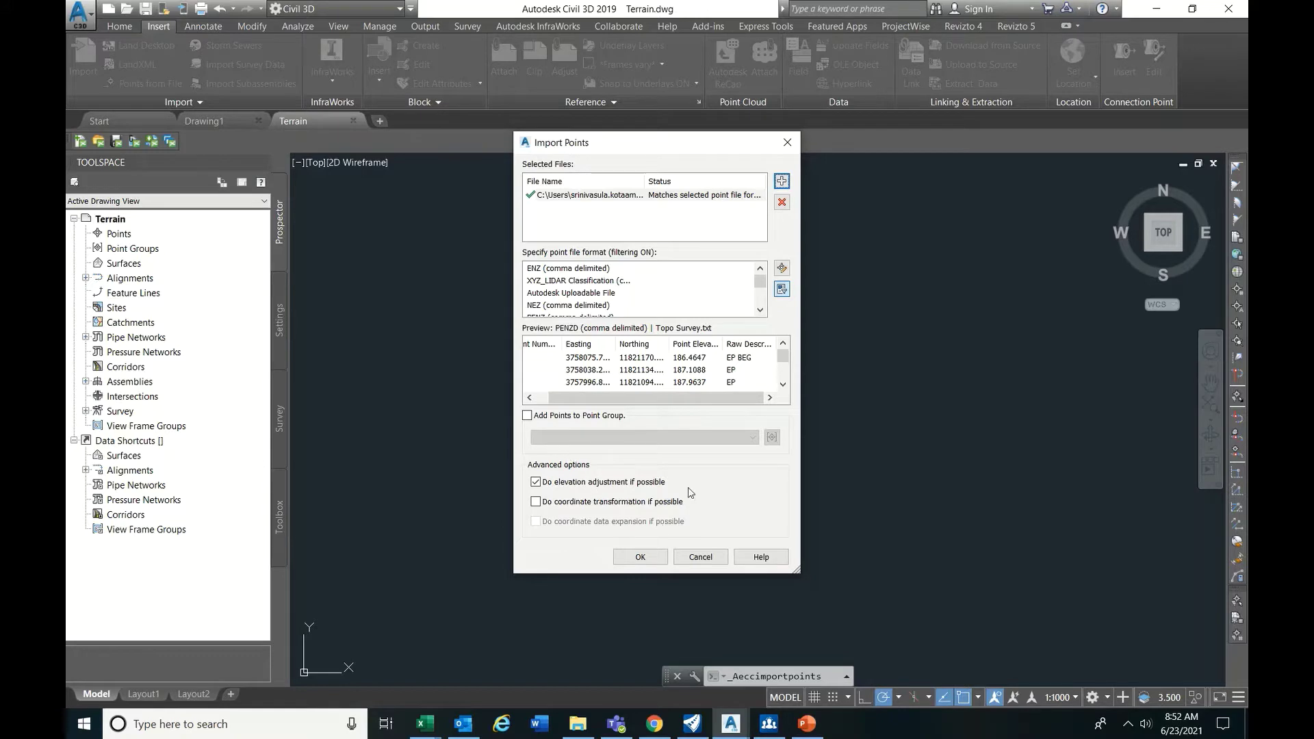
pyautogui.click(528, 416)
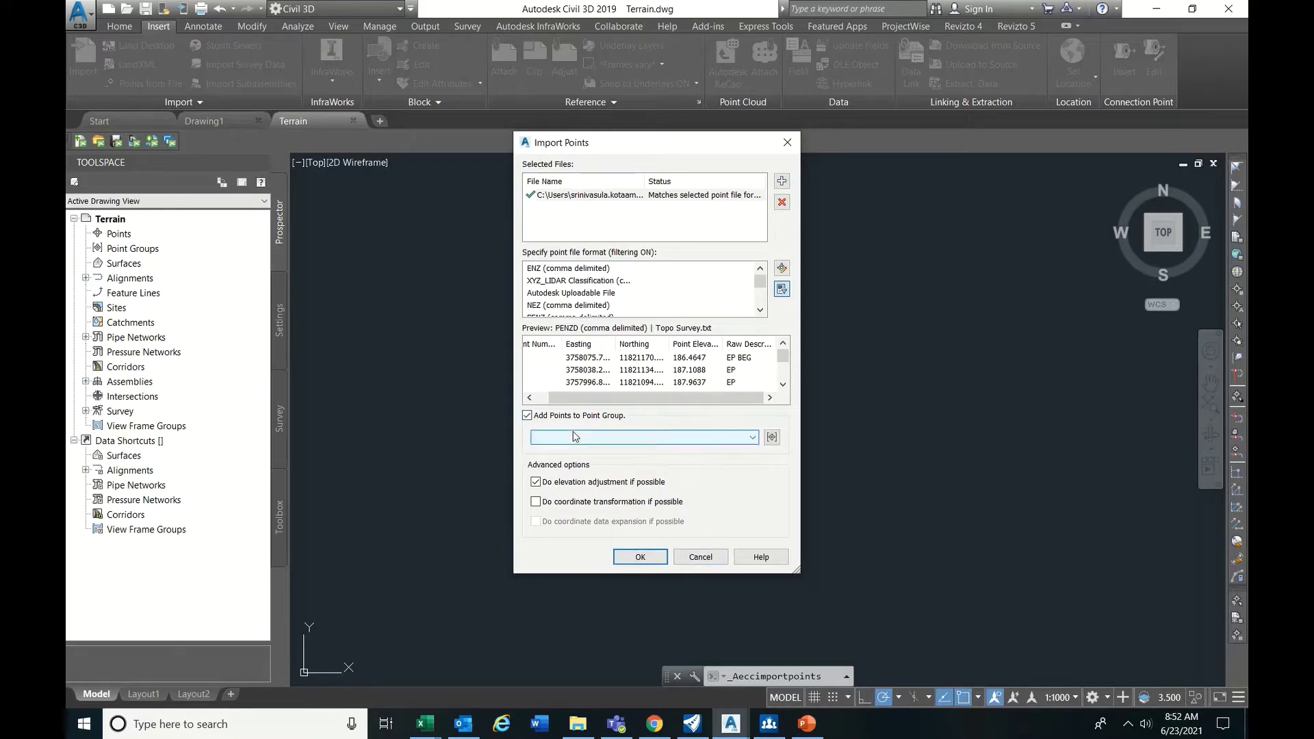
pyautogui.click(527, 415)
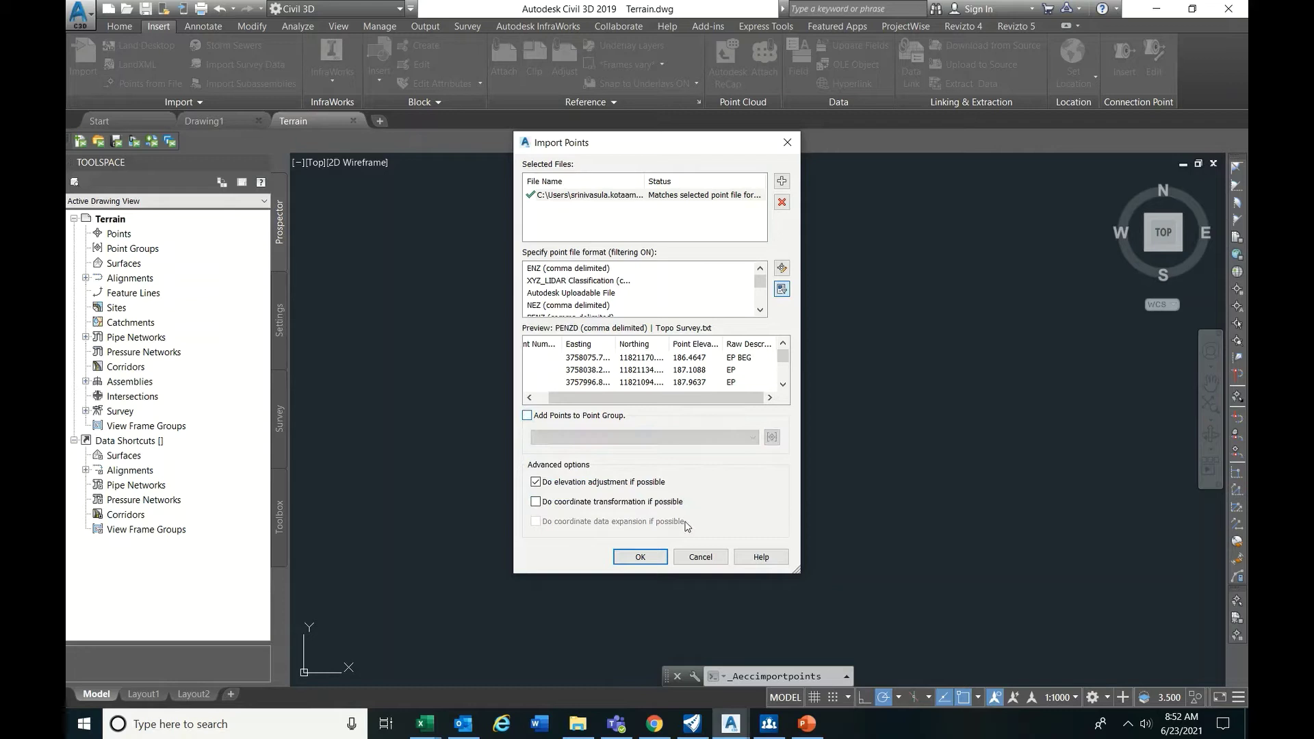
pyautogui.click(640, 557)
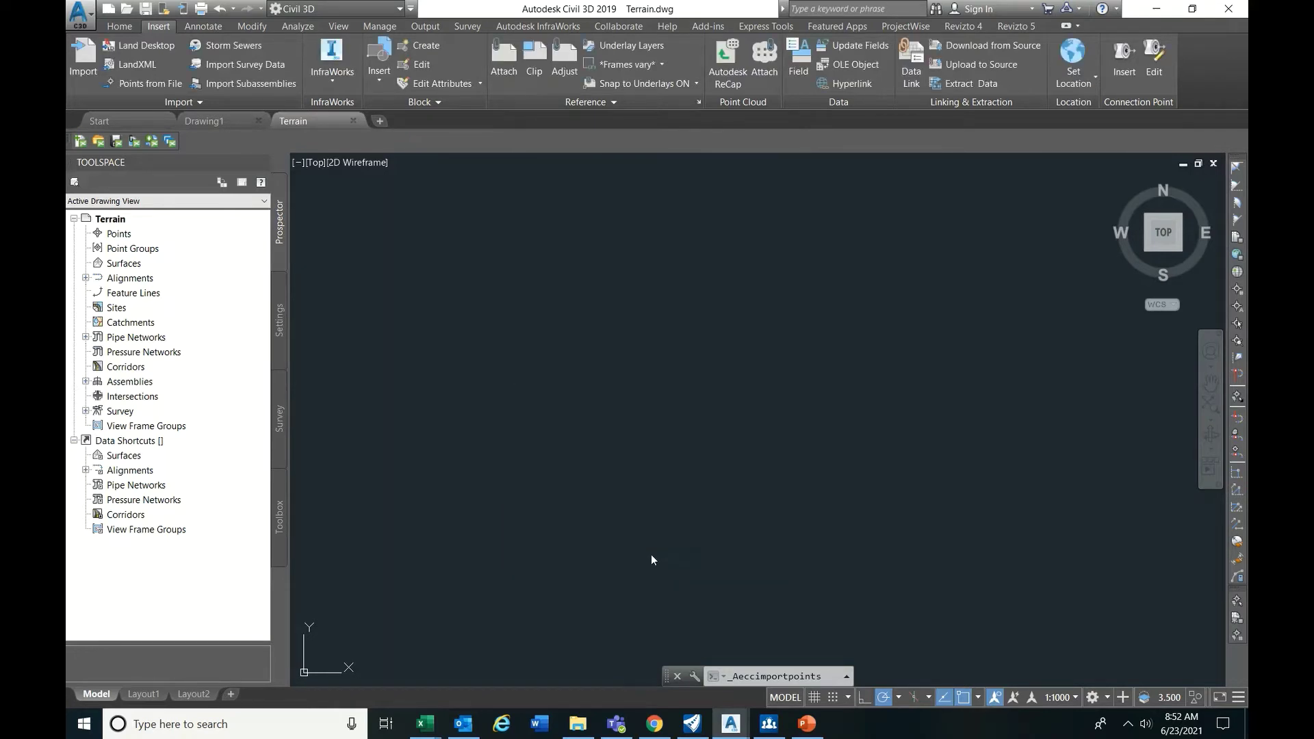
# Create a new TIN surface in Prospector and name it 'Surface from points'
pyautogui.click(85, 249)
pyautogui.click(124, 263)
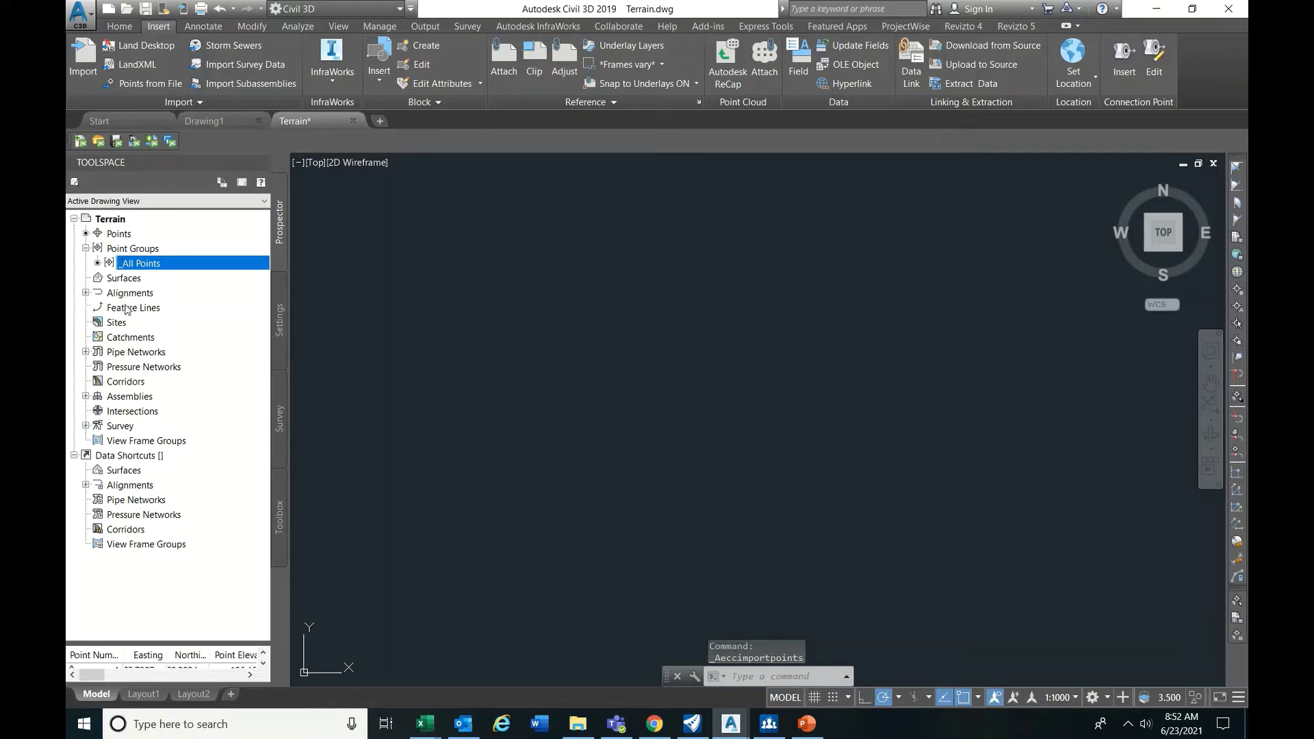
pyautogui.click(114, 282)
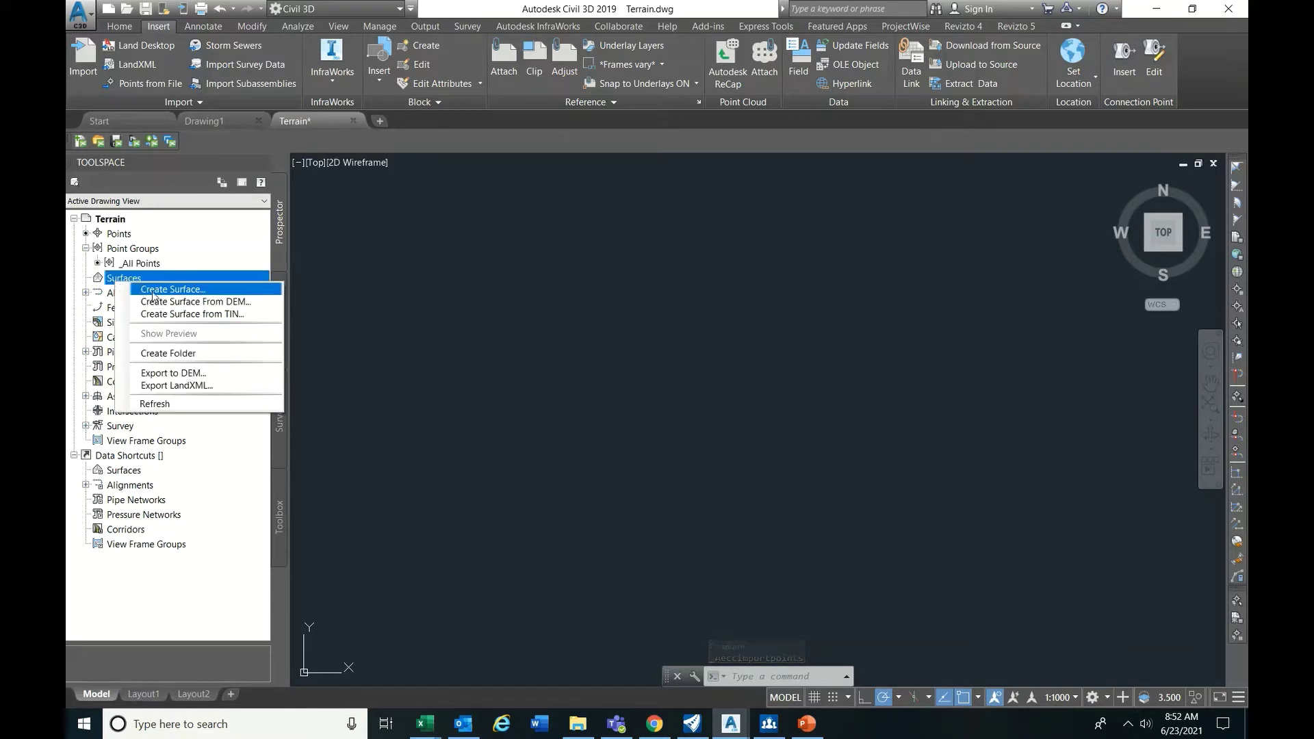
pyautogui.click(153, 290)
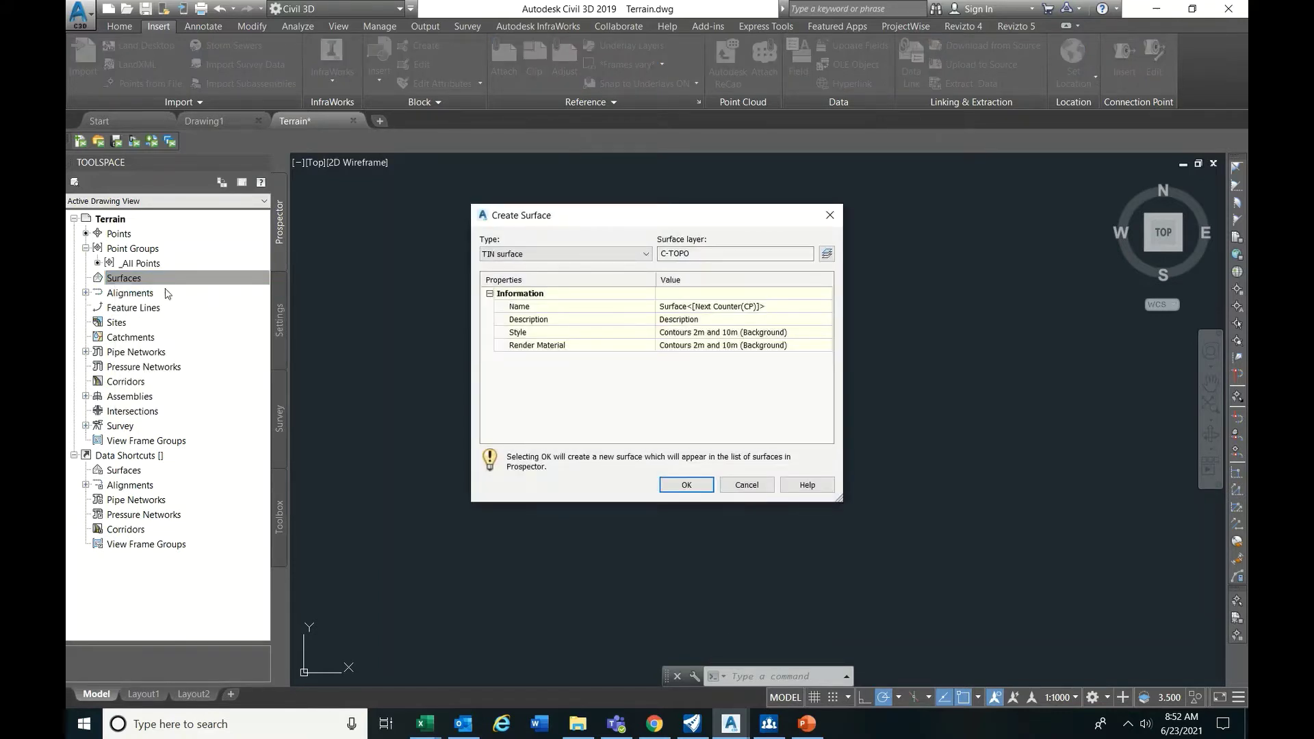
pyautogui.click(757, 306)
pyautogui.doubleClick(757, 306)
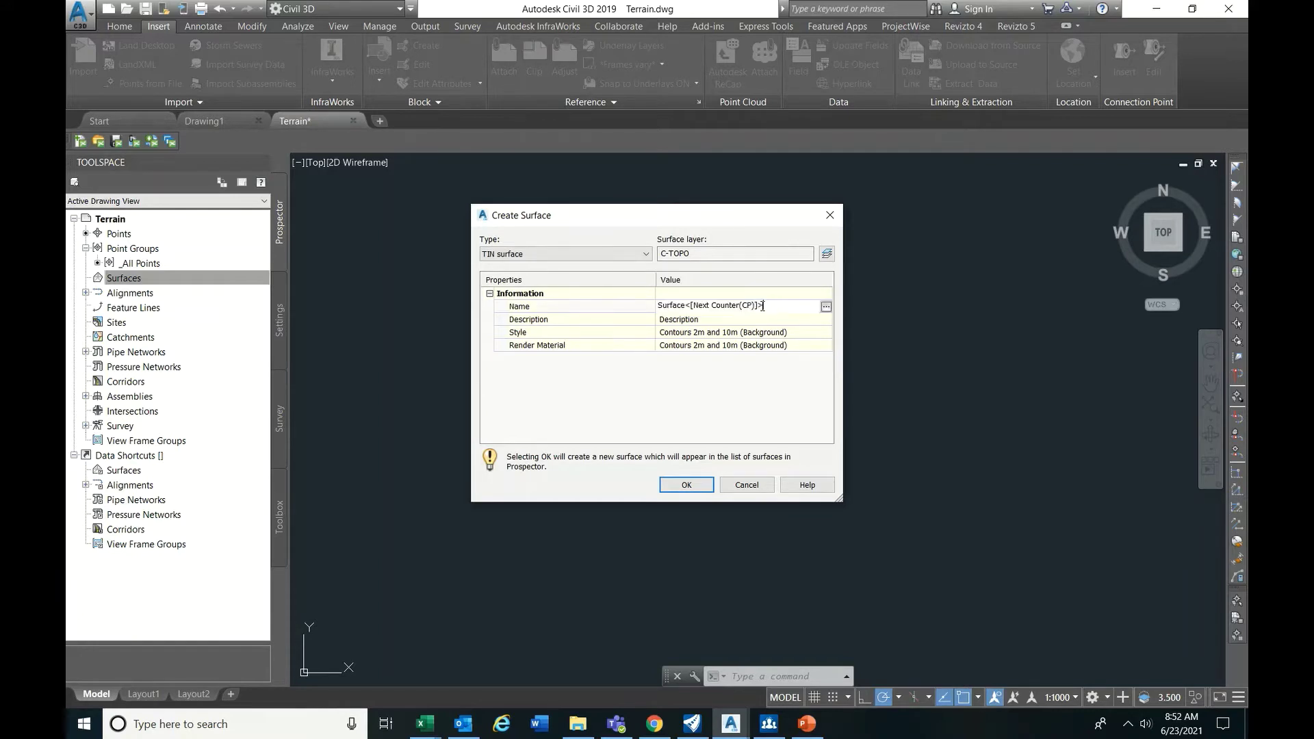
pyautogui.moveTo(762, 306); pyautogui.dragTo(693, 304)
pyautogui.write('-')
pyautogui.press('Return')
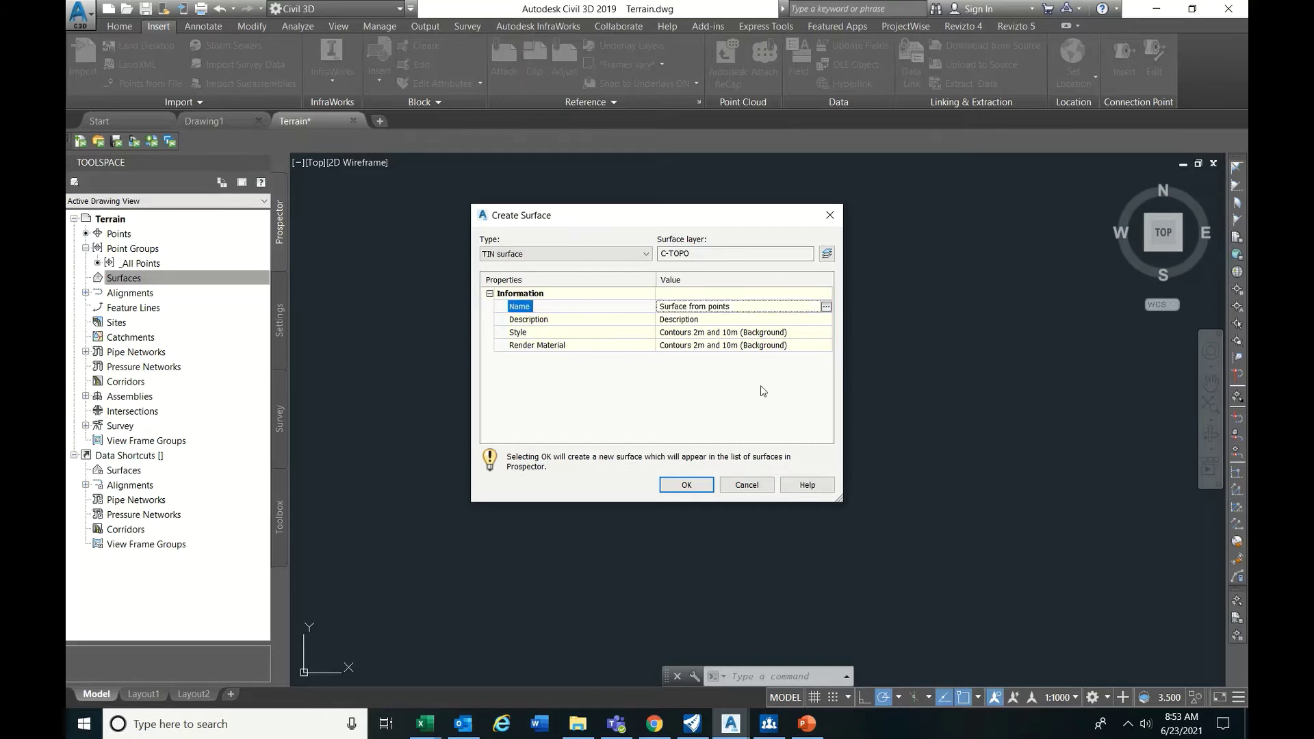
# Confirm the surface and add the _All Points group to its Definition's Point Groups
pyautogui.click(686, 485)
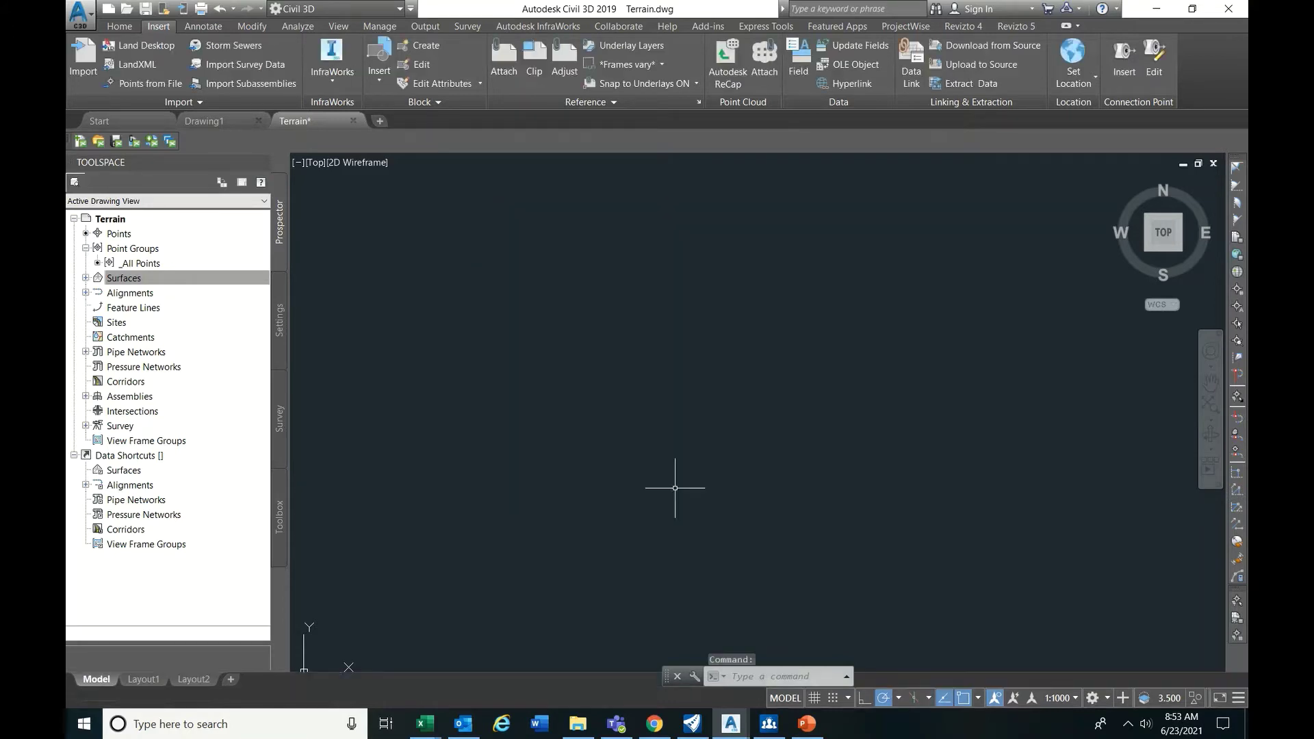
pyautogui.click(99, 281)
pyautogui.click(86, 279)
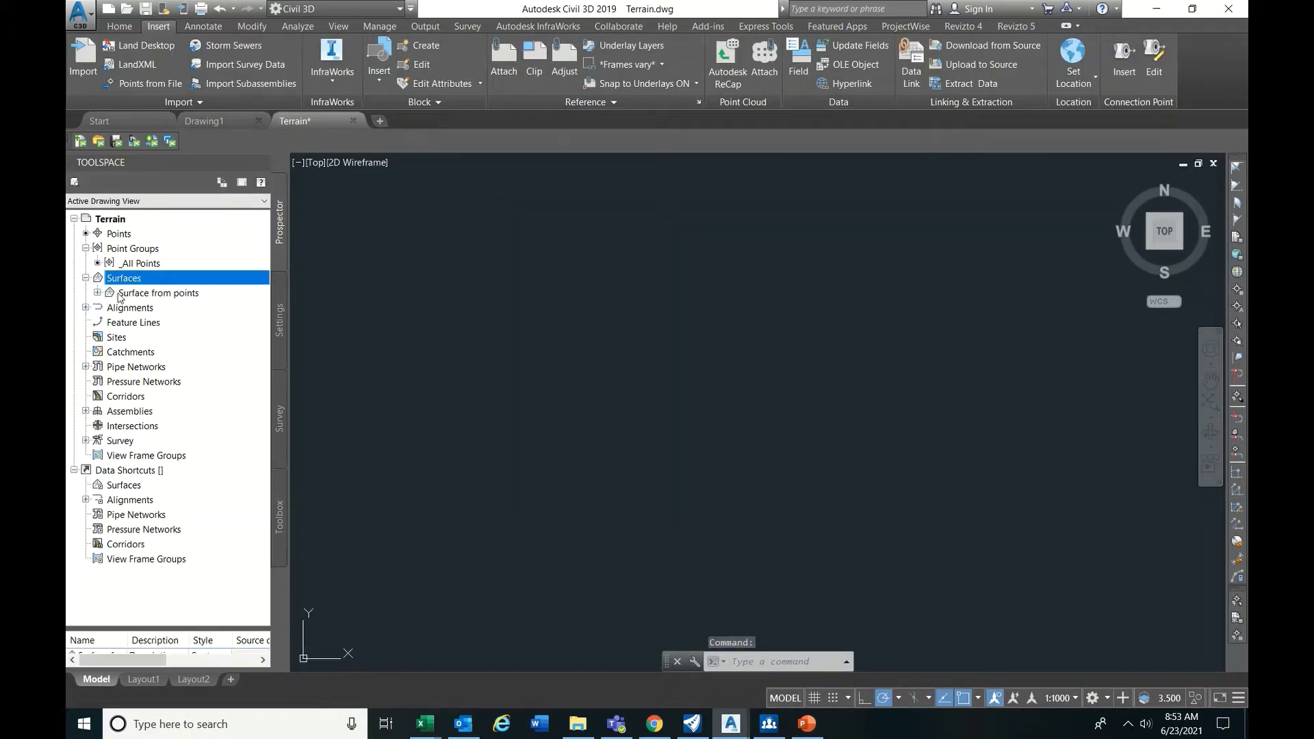
pyautogui.click(98, 292)
pyautogui.click(109, 337)
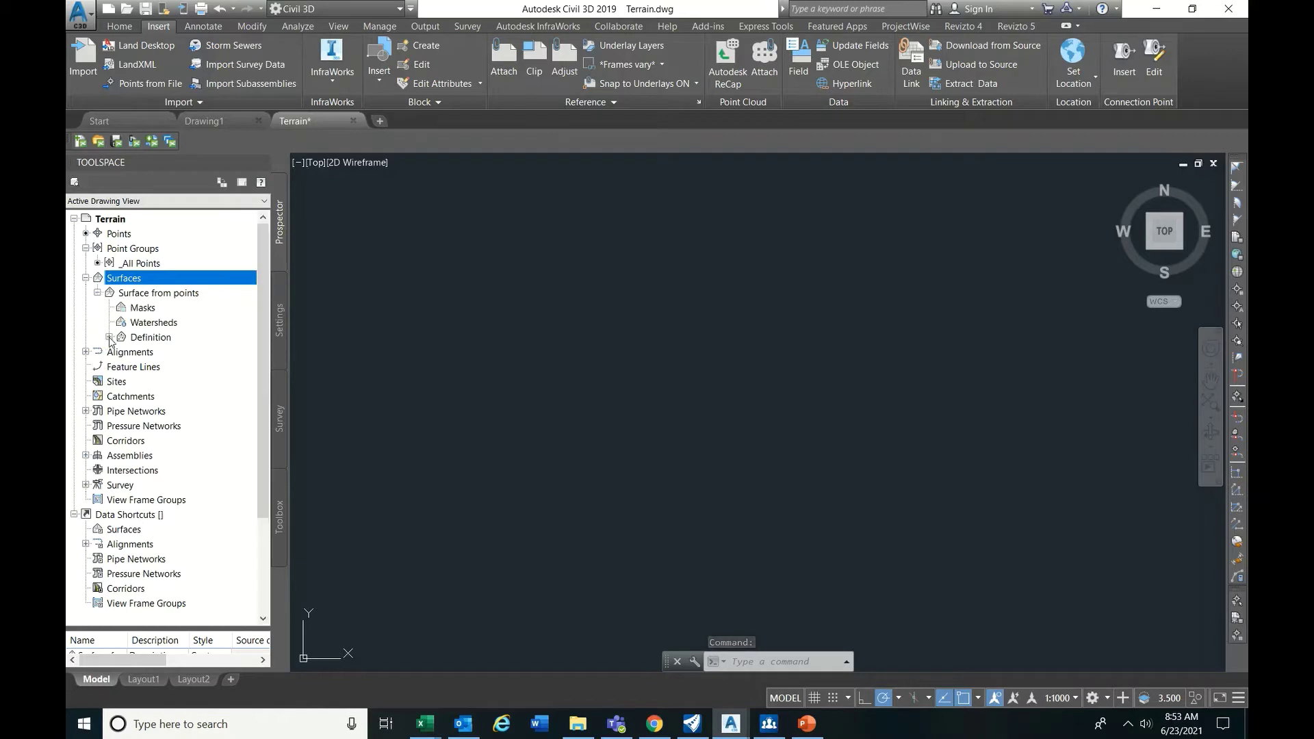
pyautogui.click(145, 338)
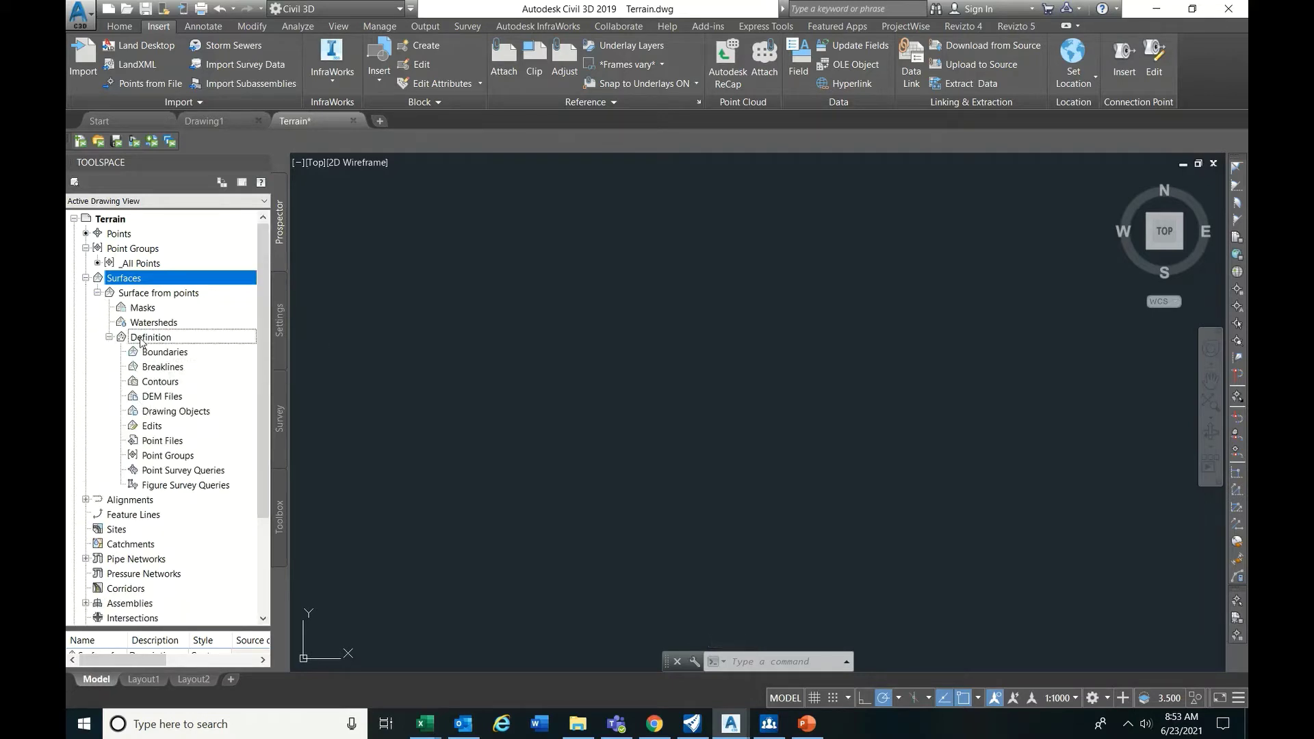
pyautogui.rightClick(176, 456)
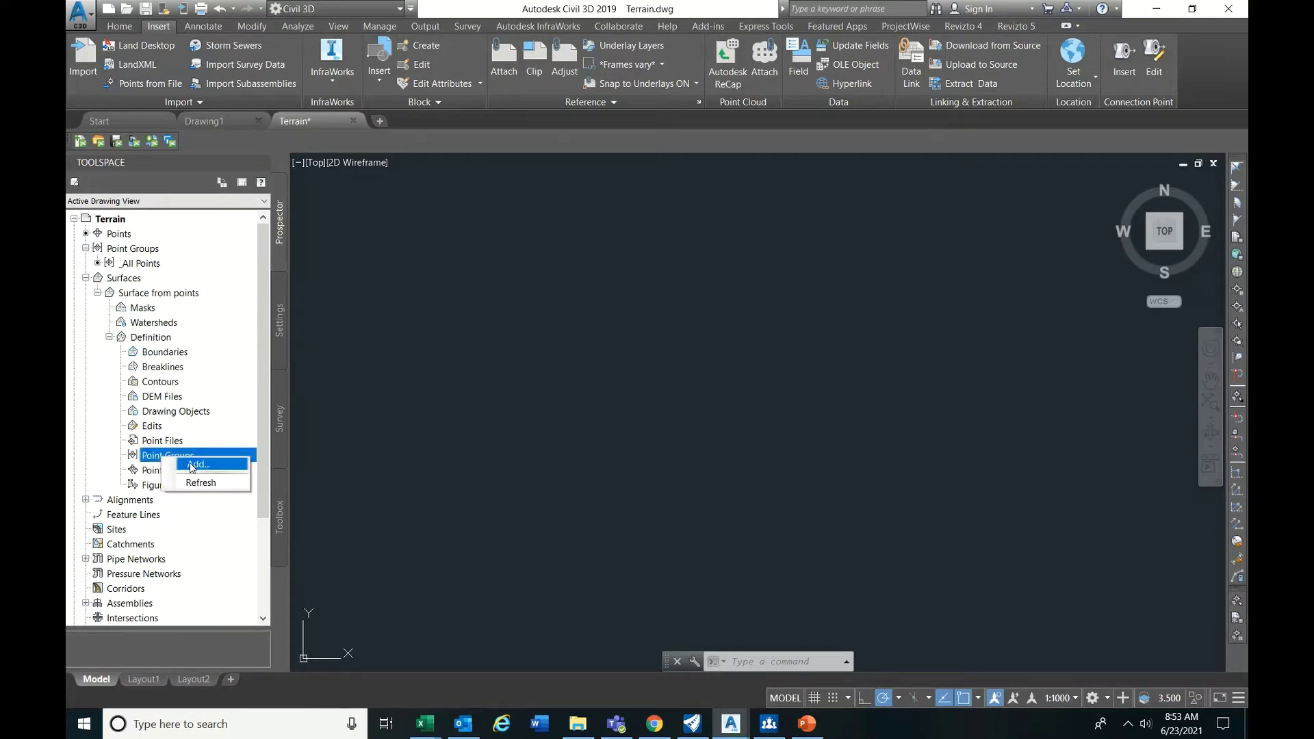
pyautogui.click(192, 466)
pyautogui.click(551, 332)
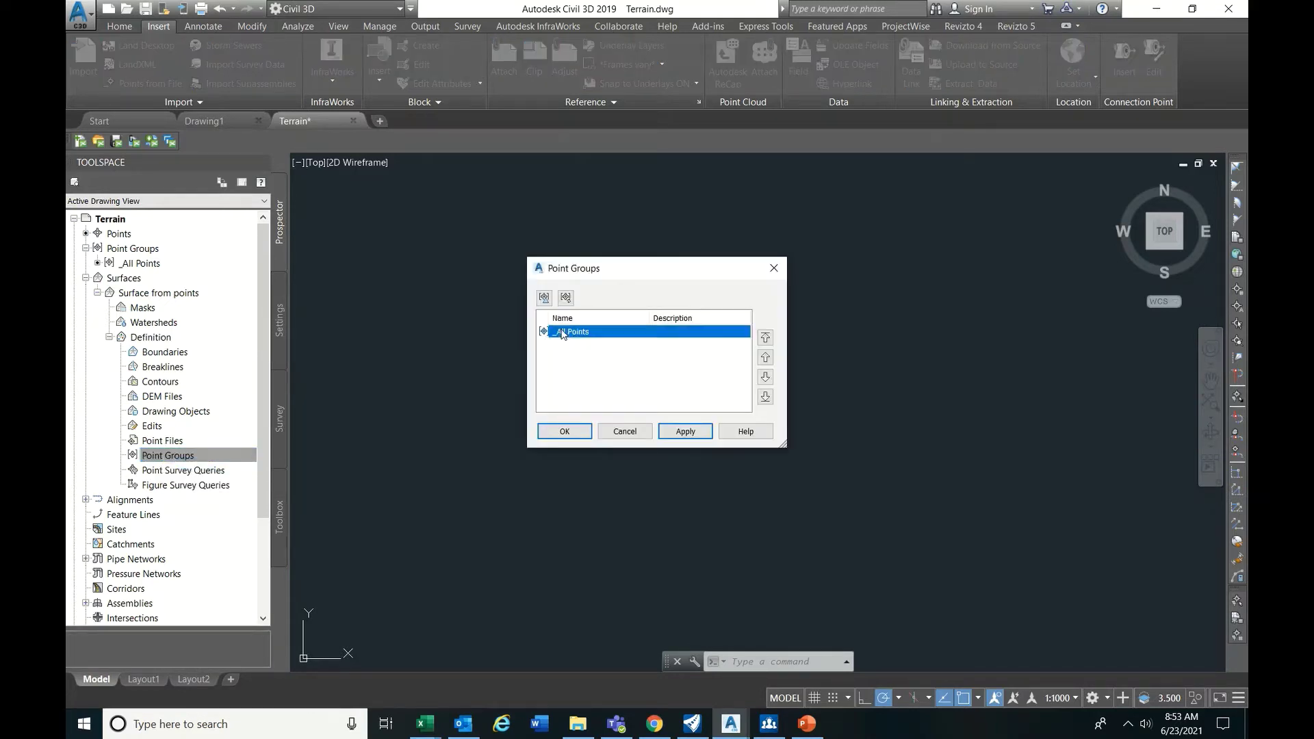
pyautogui.click(573, 432)
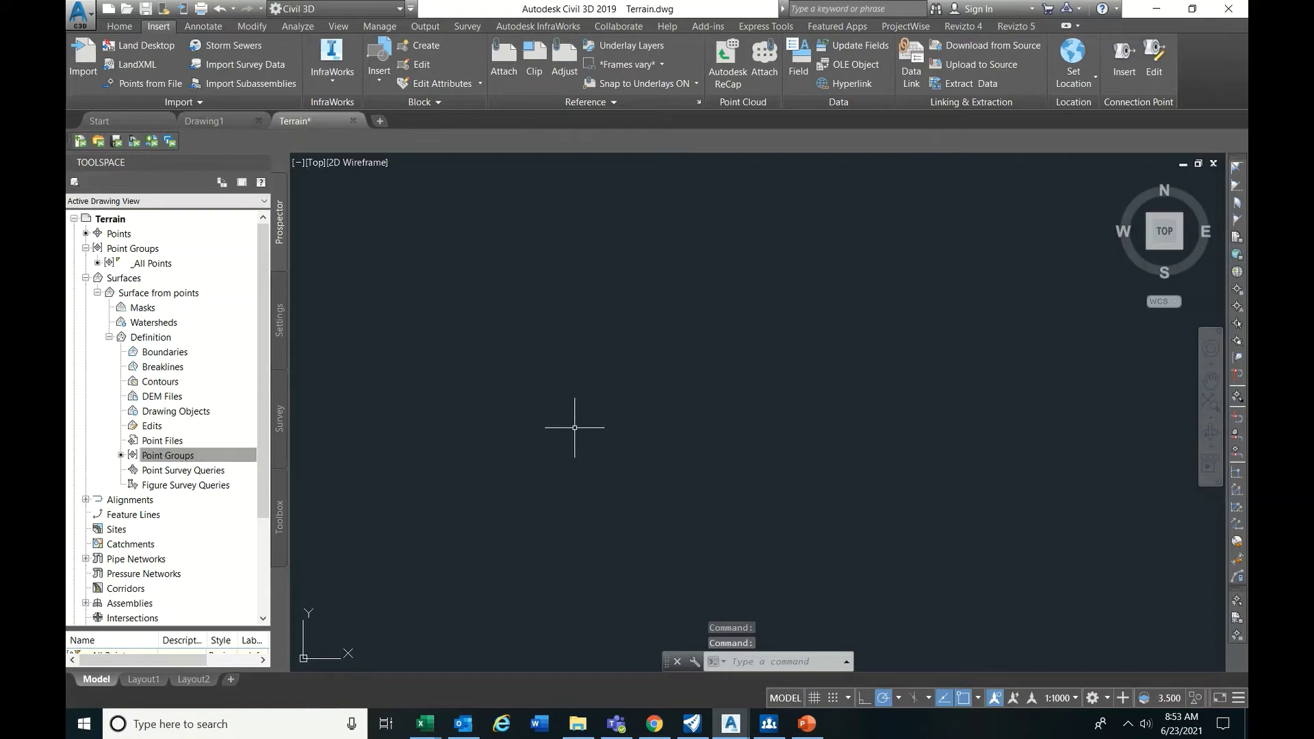
# Edit the surface style to show Triangles and hide Major and Minor Contours
pyautogui.middleClick(587, 339)
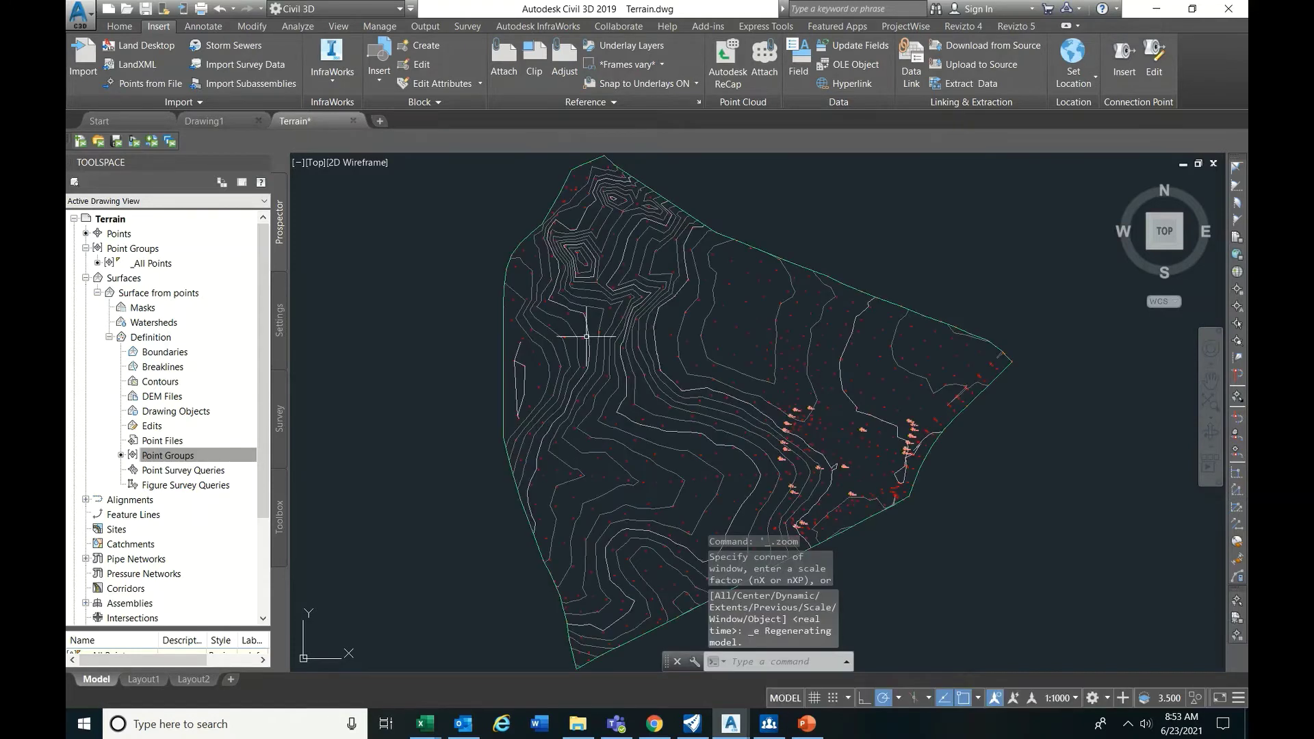
pyautogui.moveTo(539, 398); pyautogui.dragTo(529, 353, button='middle')
pyautogui.click(491, 342)
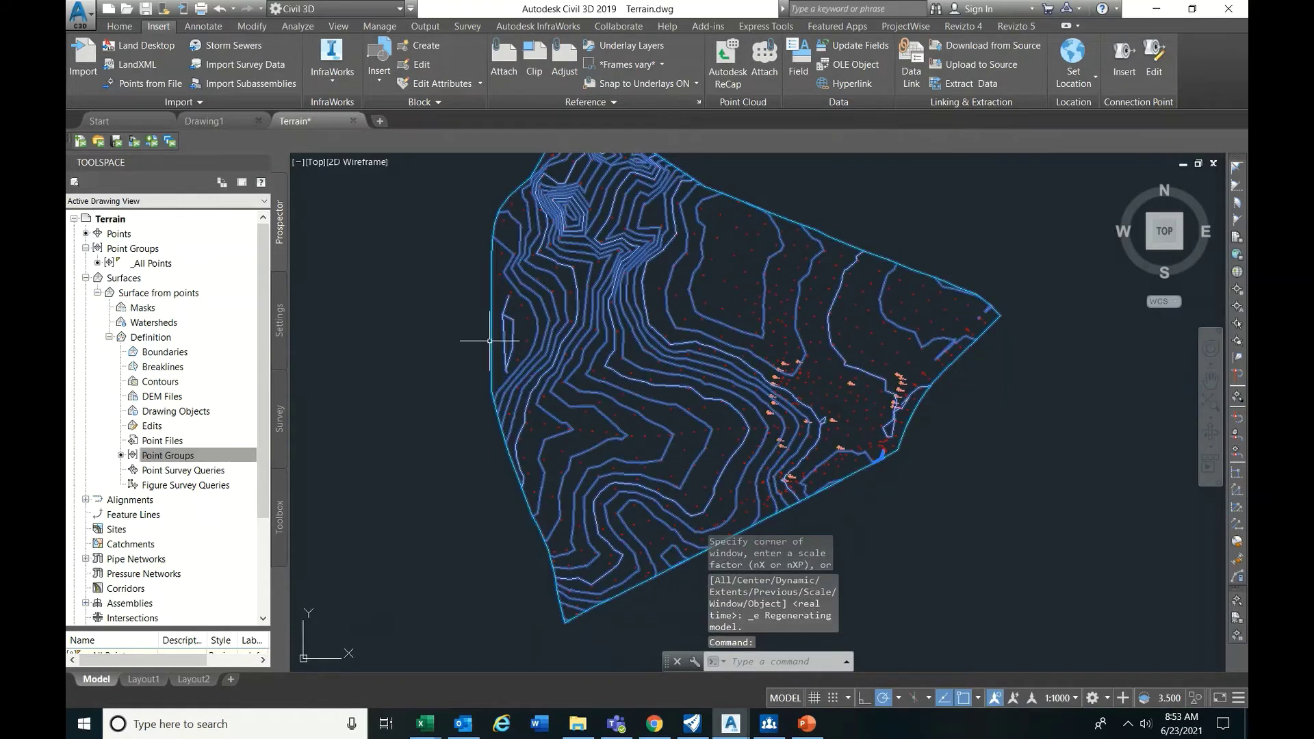
pyautogui.rightClick(490, 342)
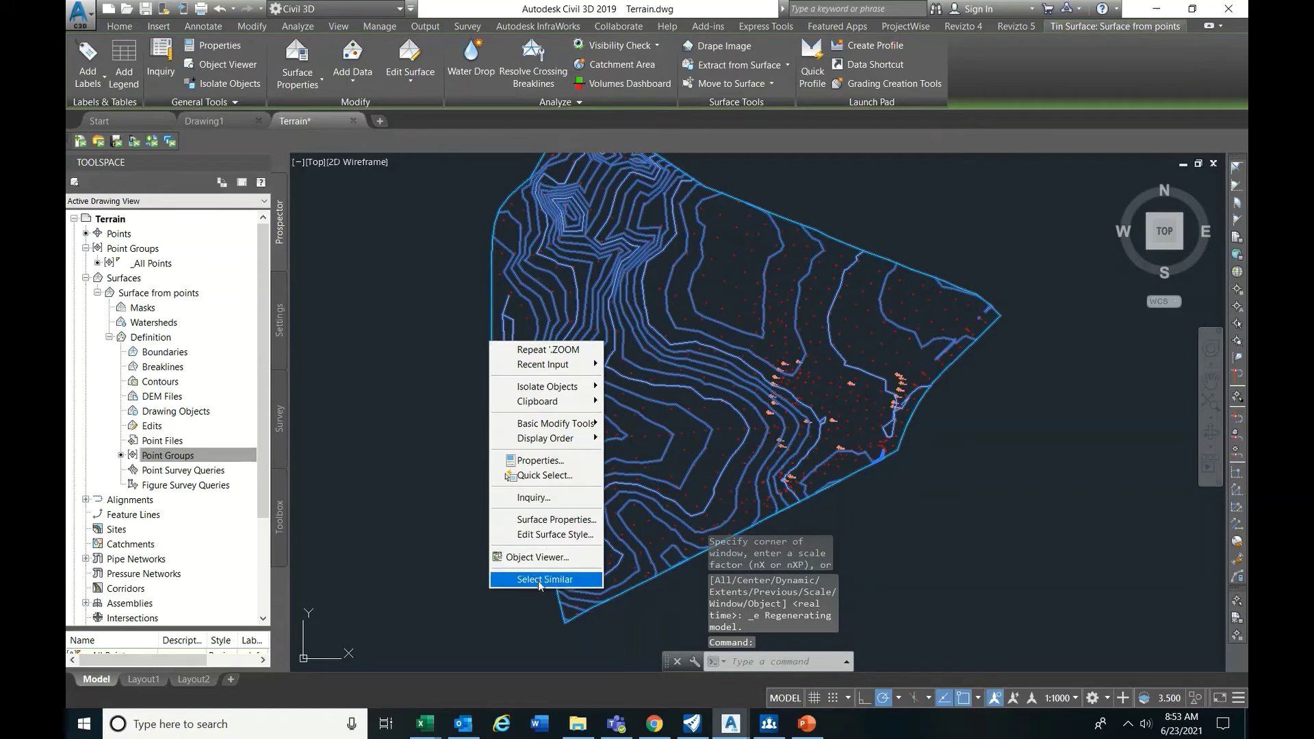
pyautogui.click(549, 535)
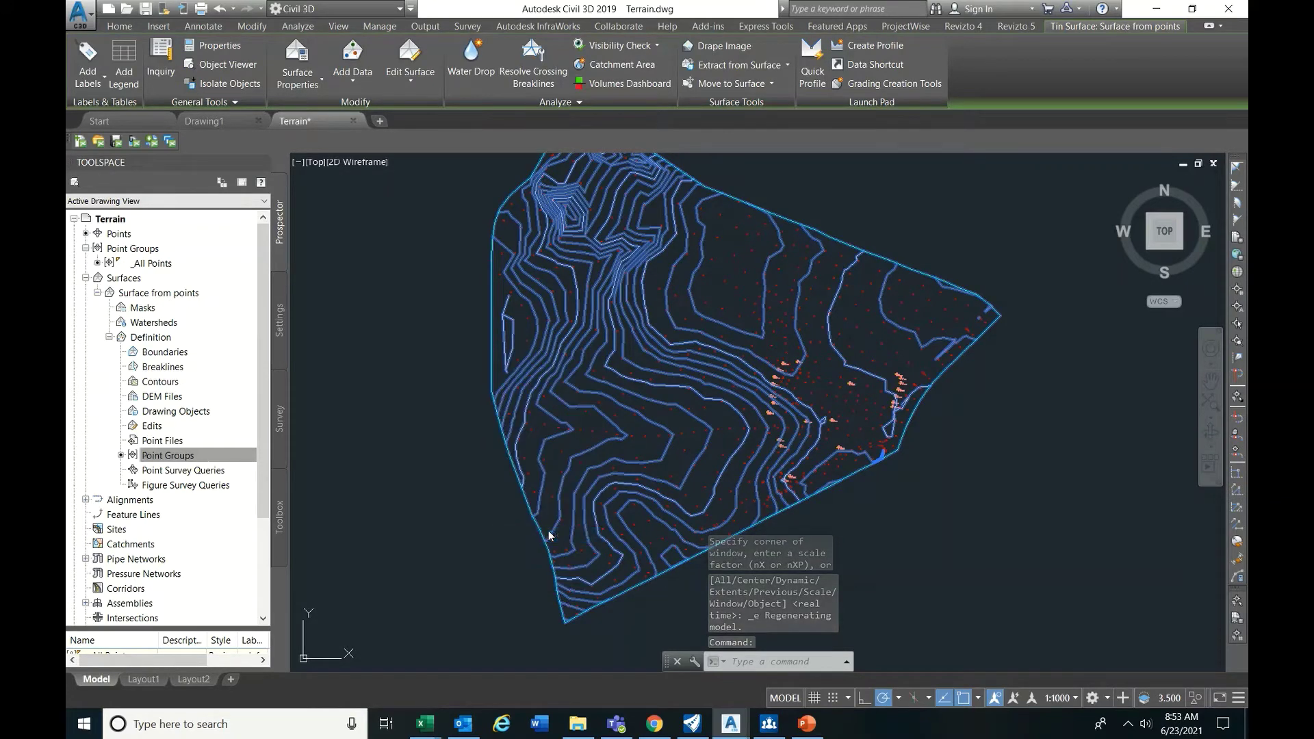
pyautogui.click(832, 247)
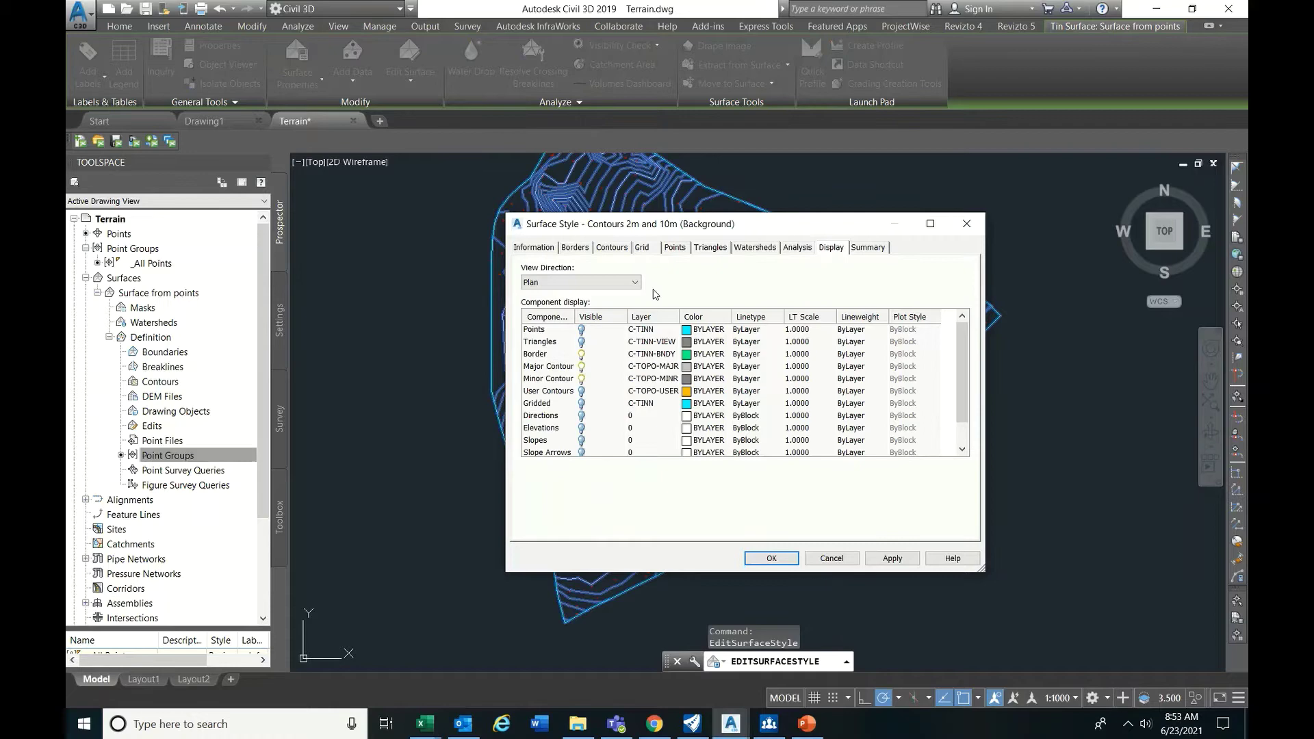
pyautogui.click(582, 342)
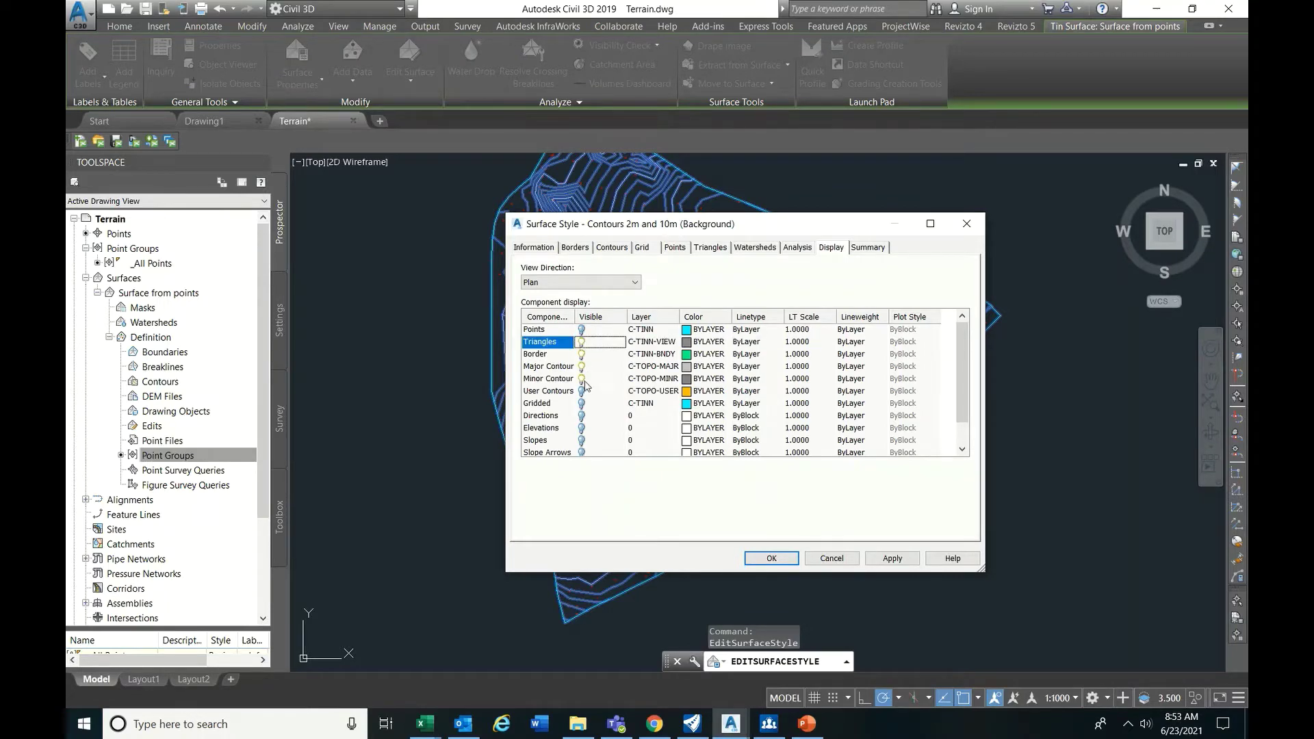
pyautogui.click(582, 366)
pyautogui.click(582, 380)
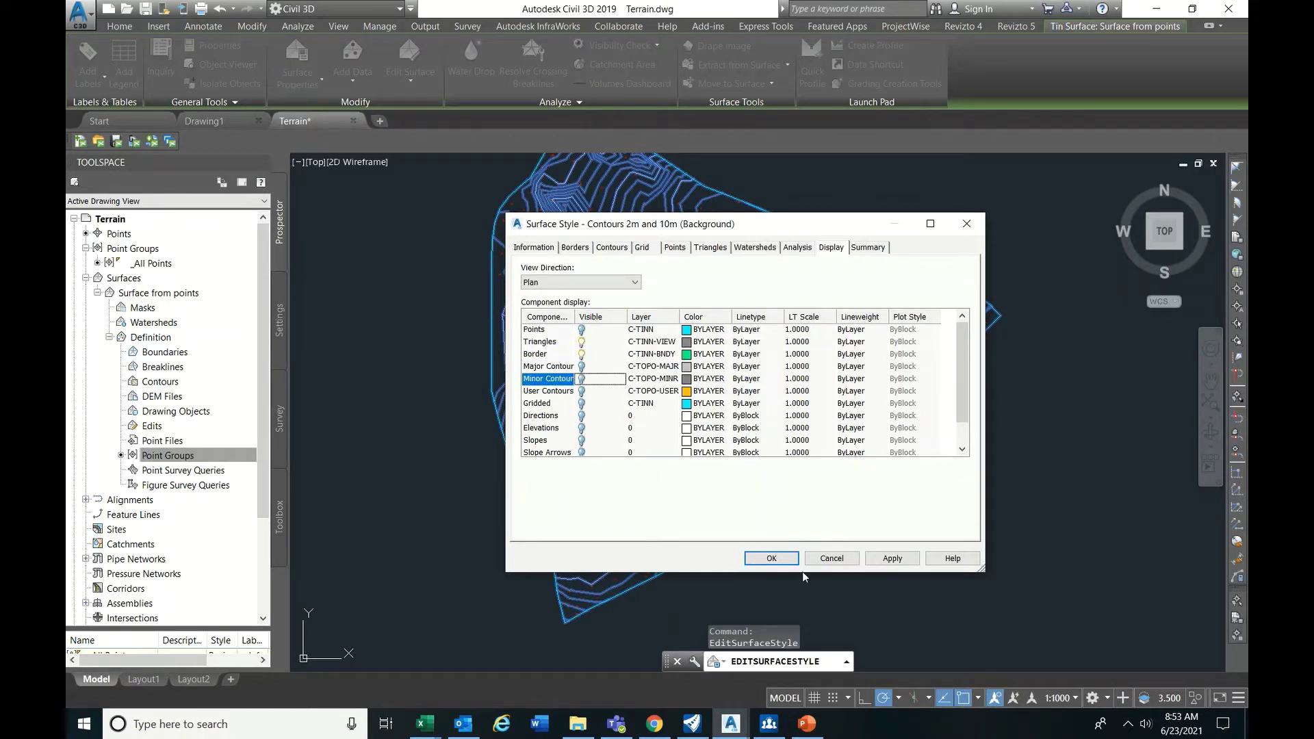
pyautogui.click(771, 558)
# Deselect the surface and pan and zoom across the triangulated mesh
pyautogui.press('Escape')
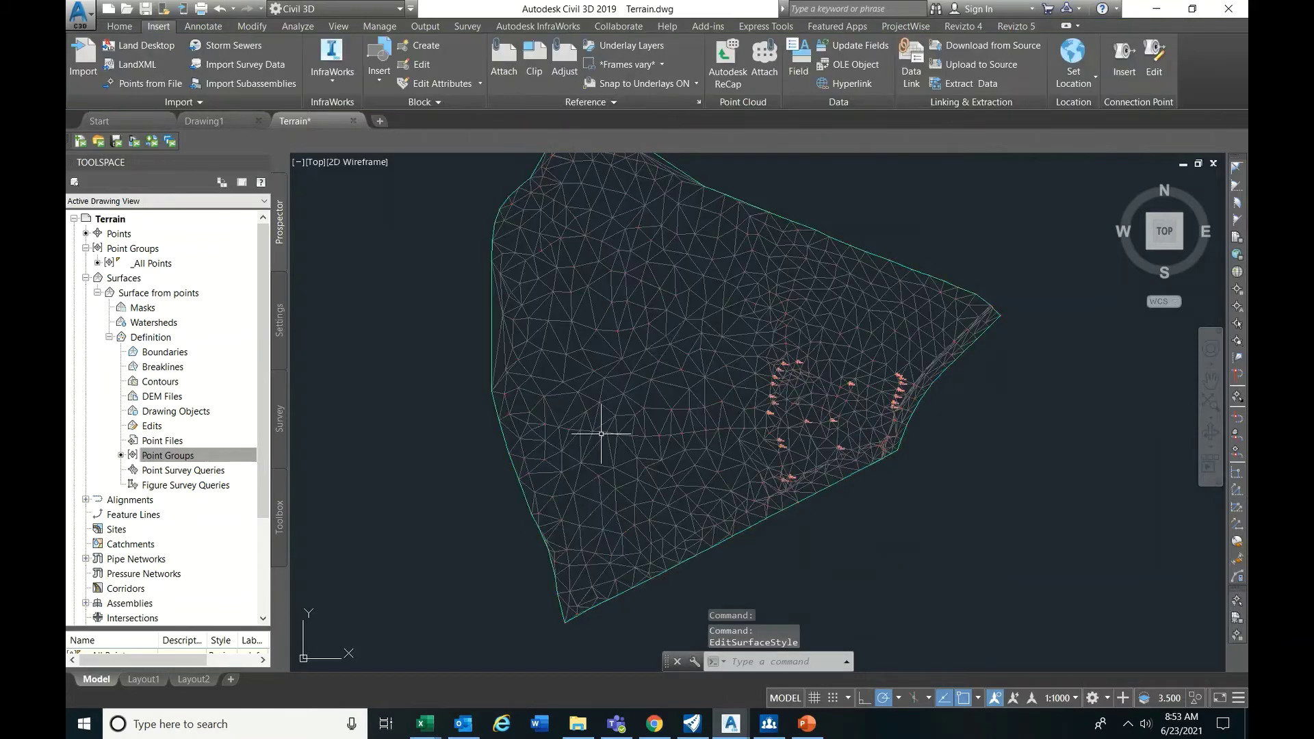
pyautogui.scroll(-3, 632, 439)
pyautogui.scroll(5, 595, 349)
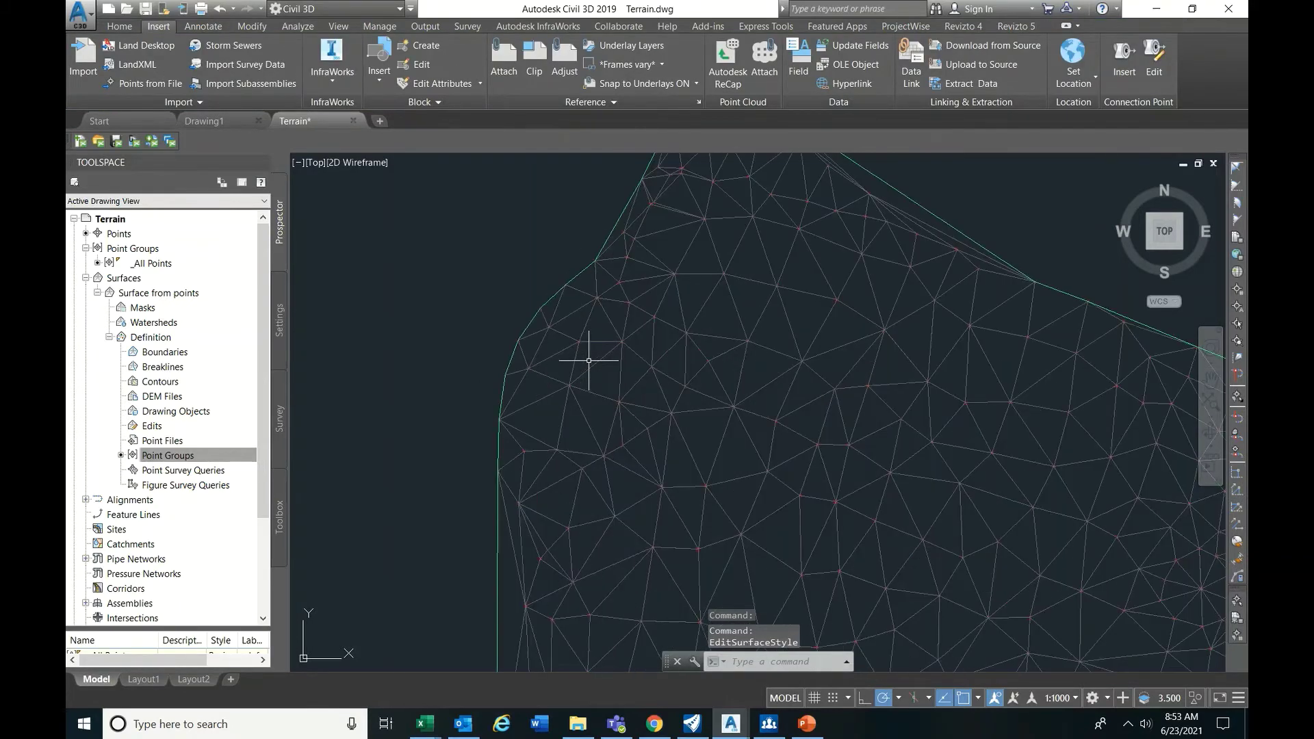
pyautogui.scroll(-5, 596, 352)
pyautogui.moveTo(596, 351); pyautogui.dragTo(630, 452, button='middle')
pyautogui.scroll(5, 558, 390)
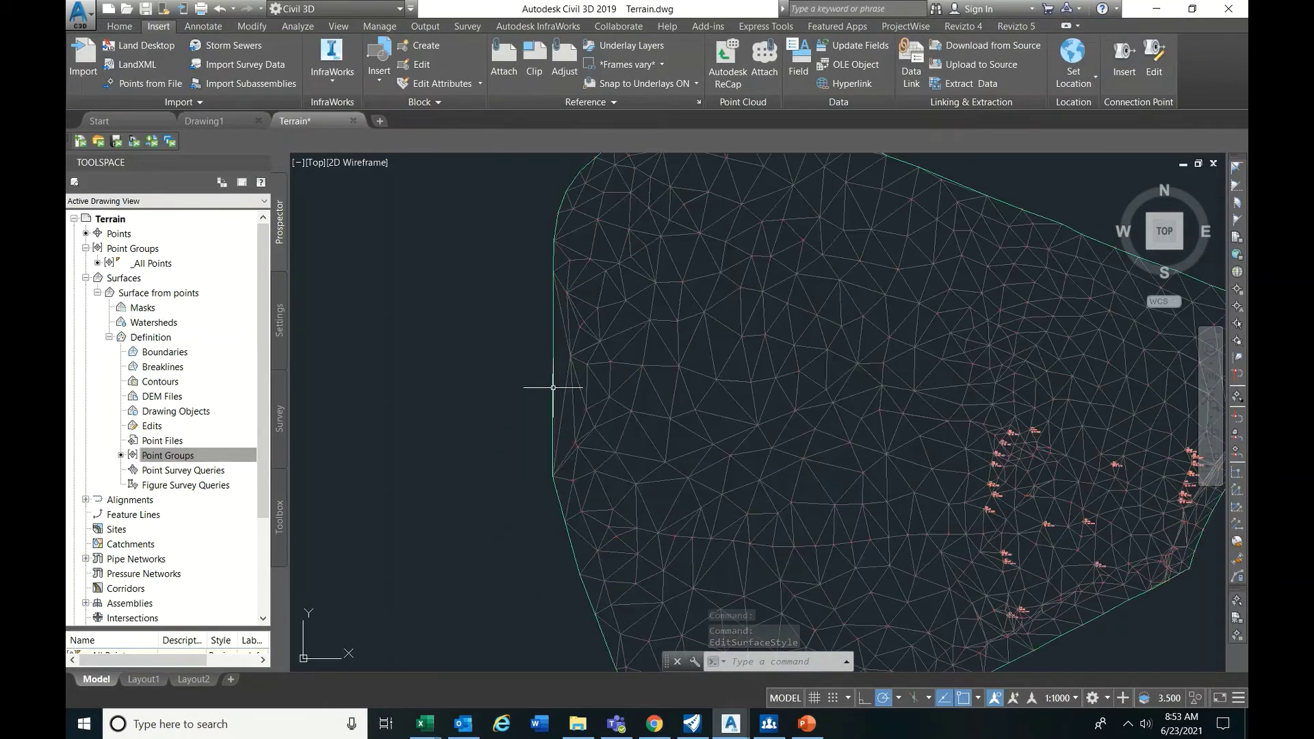
# Narrow the OpenRoads Designer window to the left half and center its green terrain mesh
pyautogui.hotkey('alt', 'Tab')
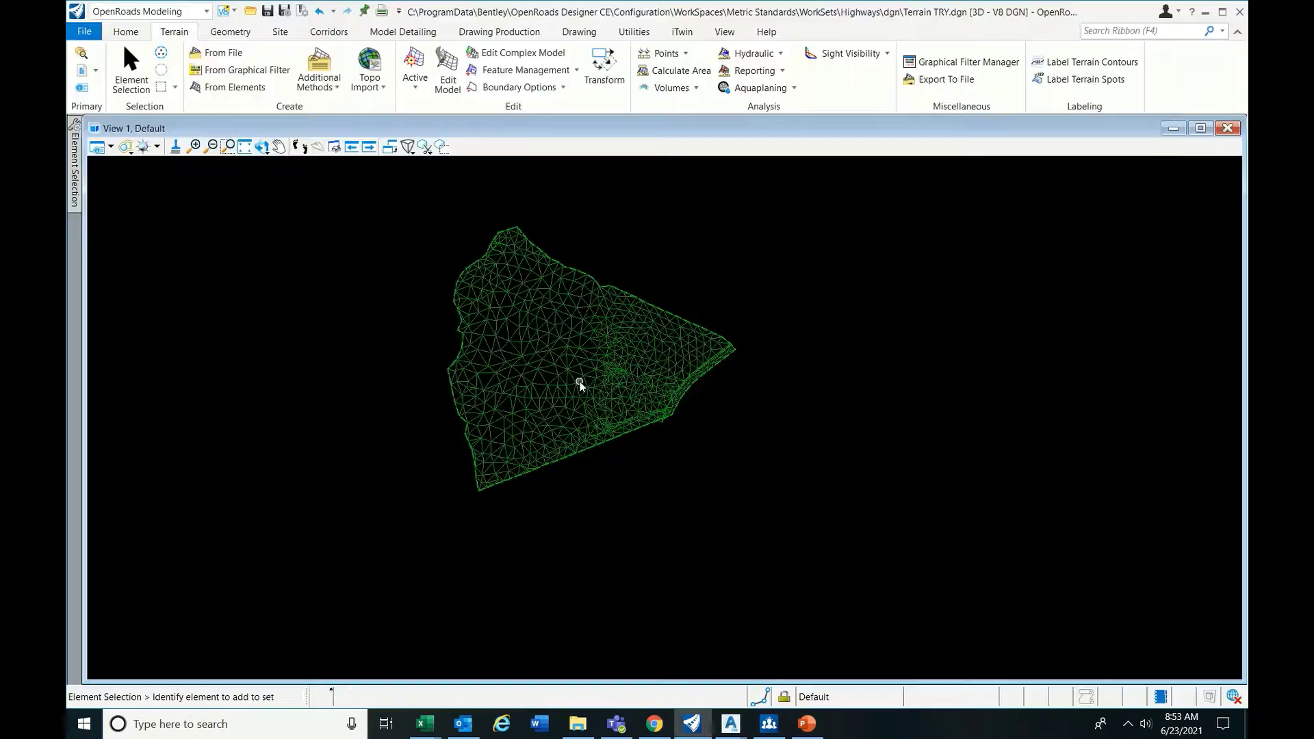
pyautogui.moveTo(1122, 18); pyautogui.dragTo(989, 52)
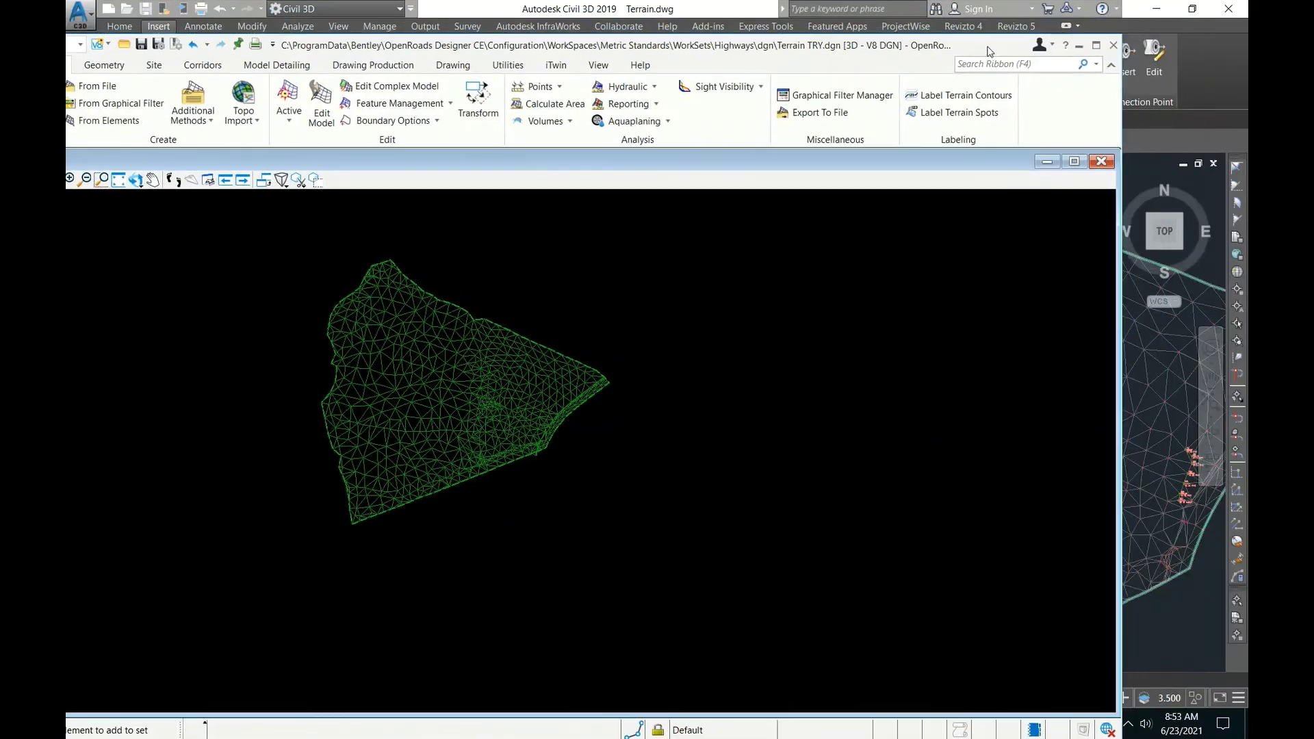
pyautogui.moveTo(1116, 144); pyautogui.dragTo(568, 144)
pyautogui.scroll(-4, 853, 270)
pyautogui.scroll(2, 830, 286)
pyautogui.scroll(-2, 297, 343)
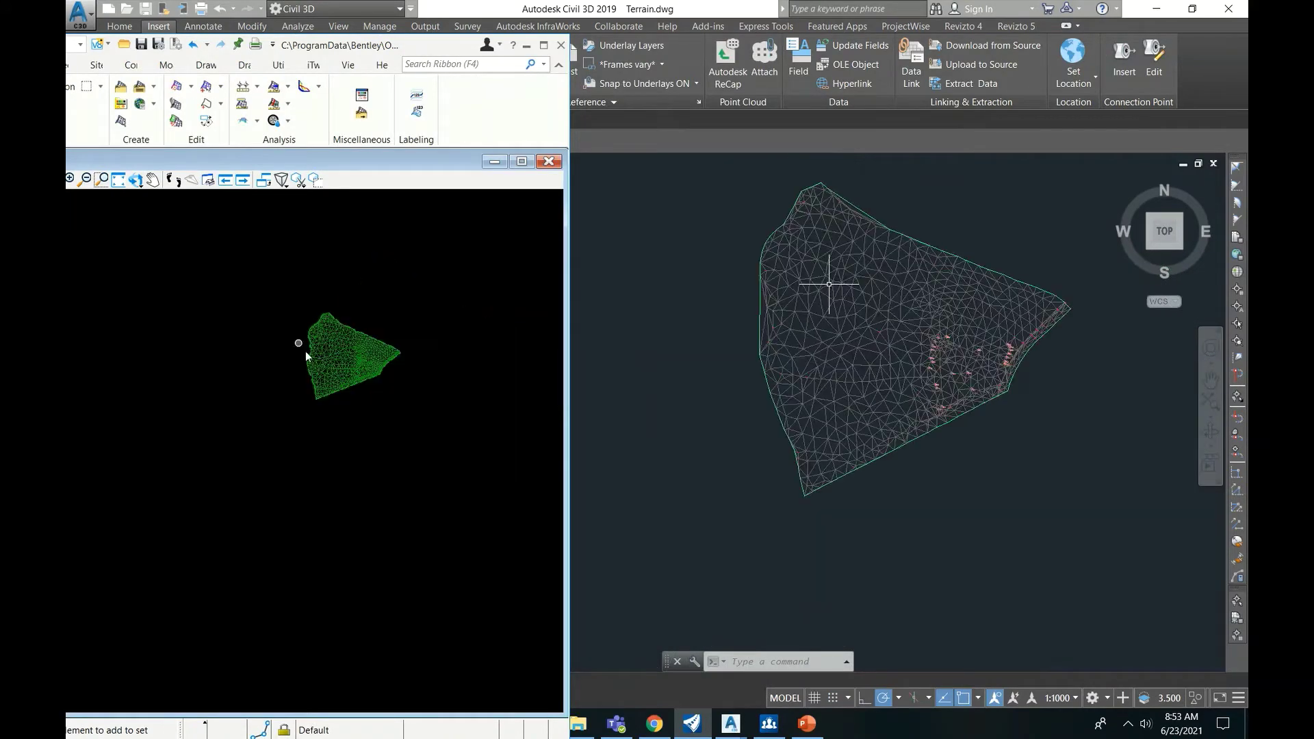
pyautogui.scroll(5, 372, 355)
pyautogui.moveTo(367, 367); pyautogui.dragTo(344, 453, button='middle')
pyautogui.scroll(4, 829, 185)
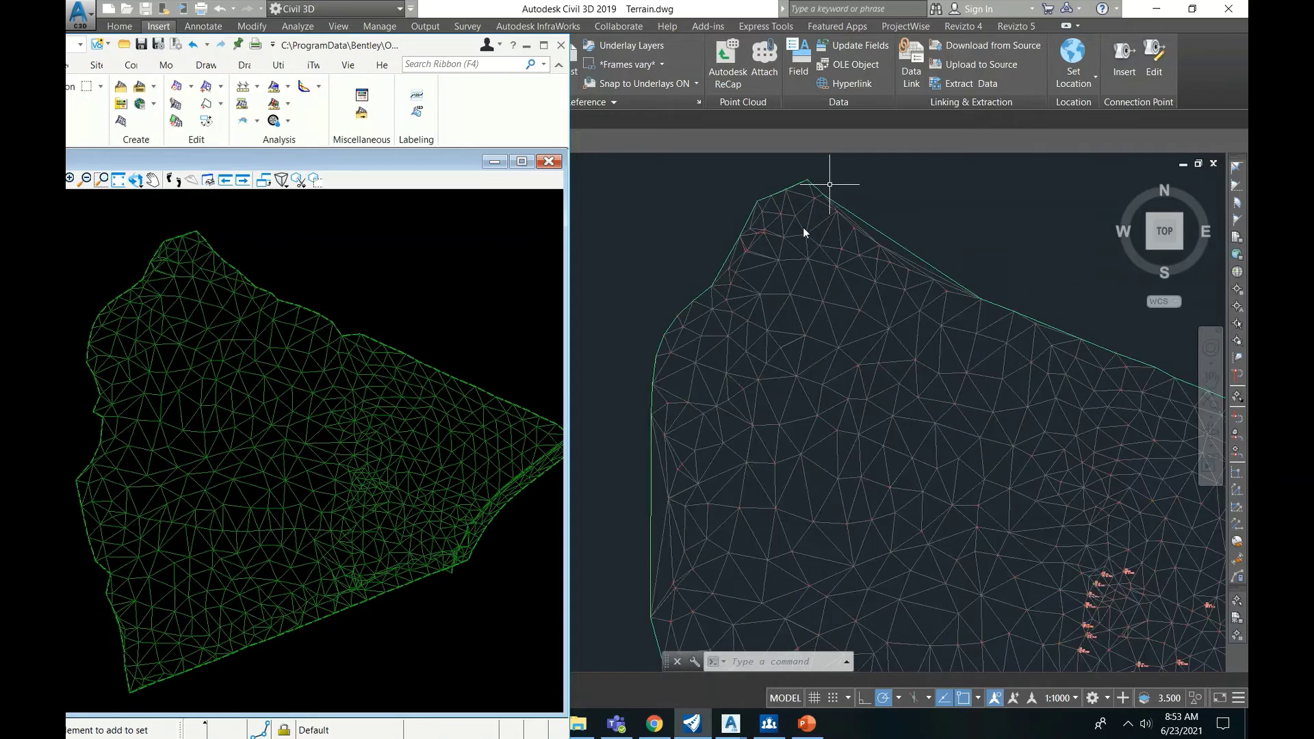
pyautogui.scroll(-4, 804, 233)
pyautogui.moveTo(504, 430); pyautogui.dragTo(470, 420, button='middle')
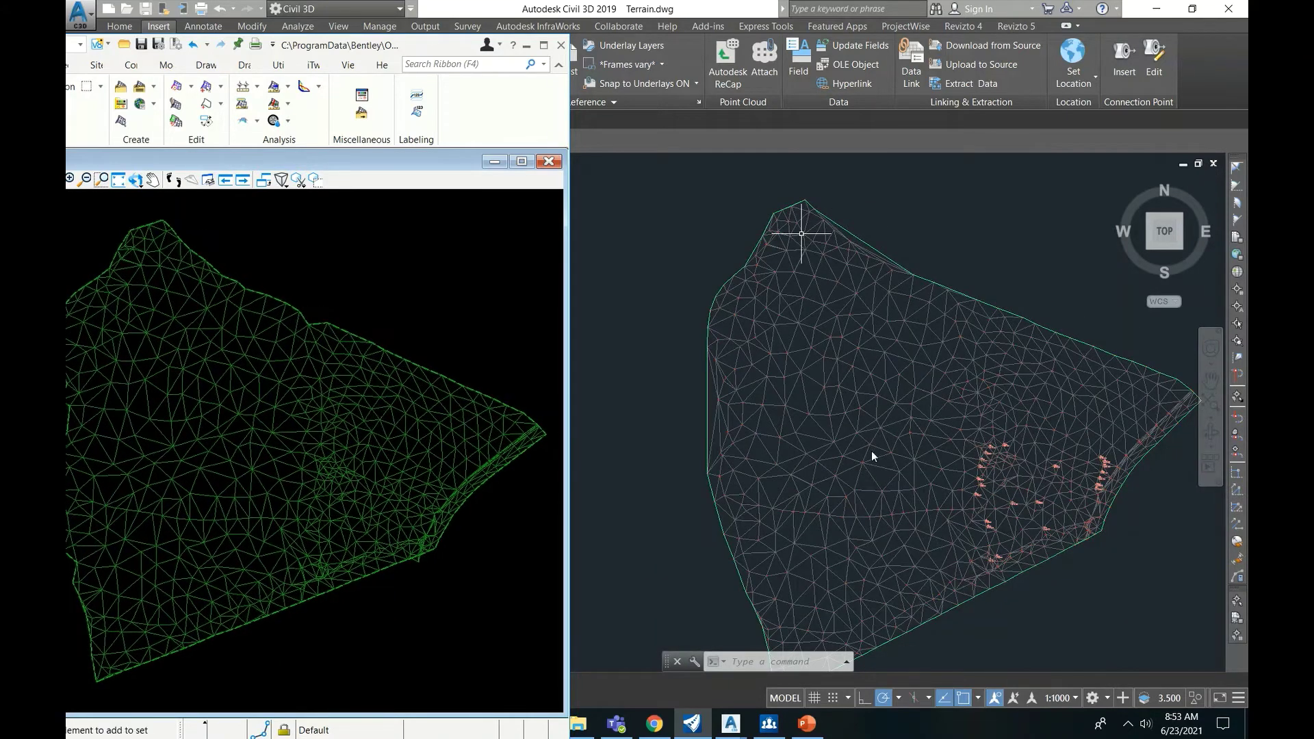
pyautogui.scroll(2, 1024, 590)
# Restore the Civil 3D window and size it to fill the right half of the screen
pyautogui.click(998, 579)
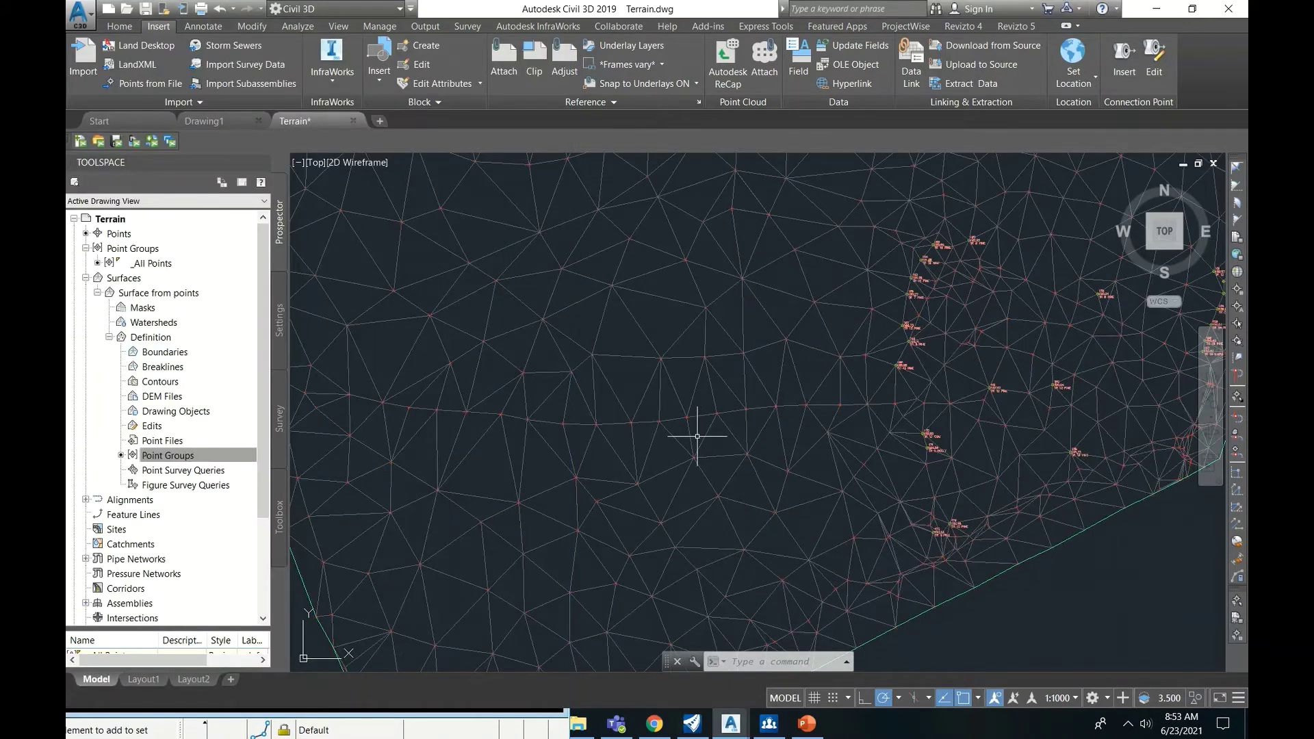
pyautogui.scroll(3, 694, 436)
pyautogui.doubleClick(733, 15)
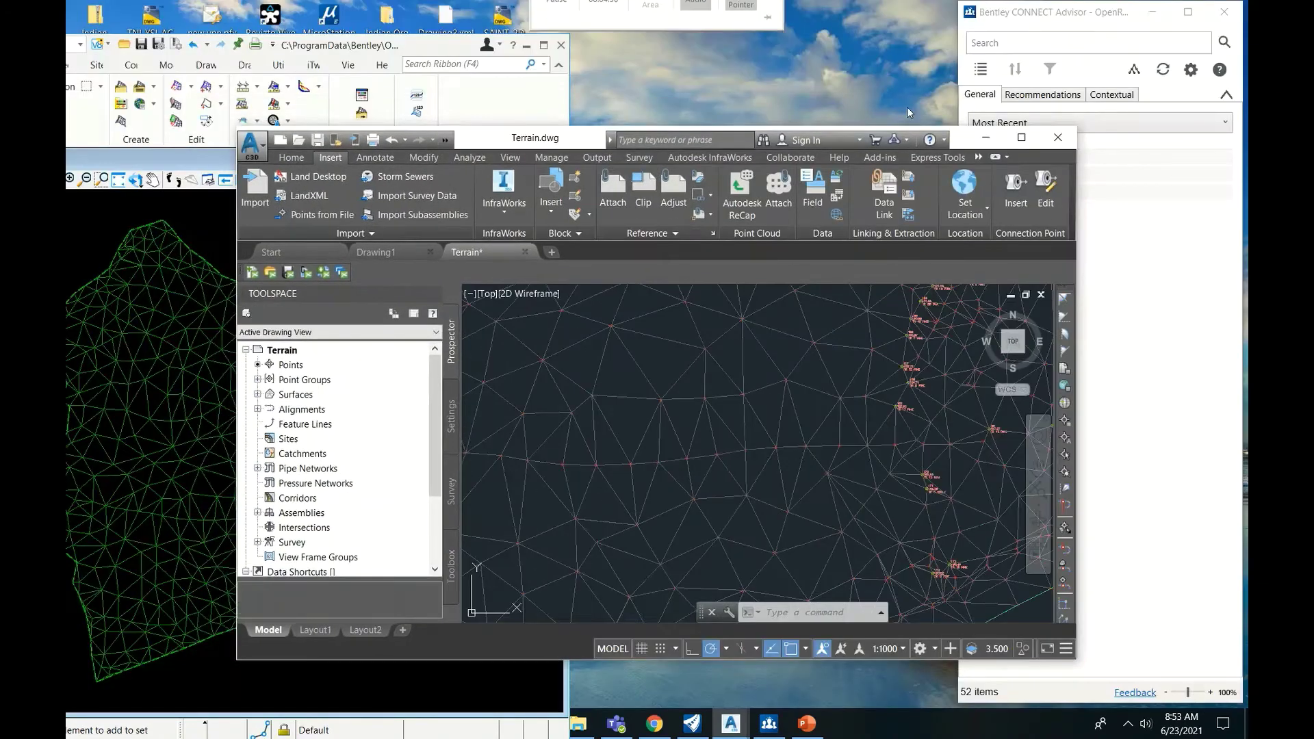
pyautogui.moveTo(794, 128); pyautogui.dragTo(1038, 7)
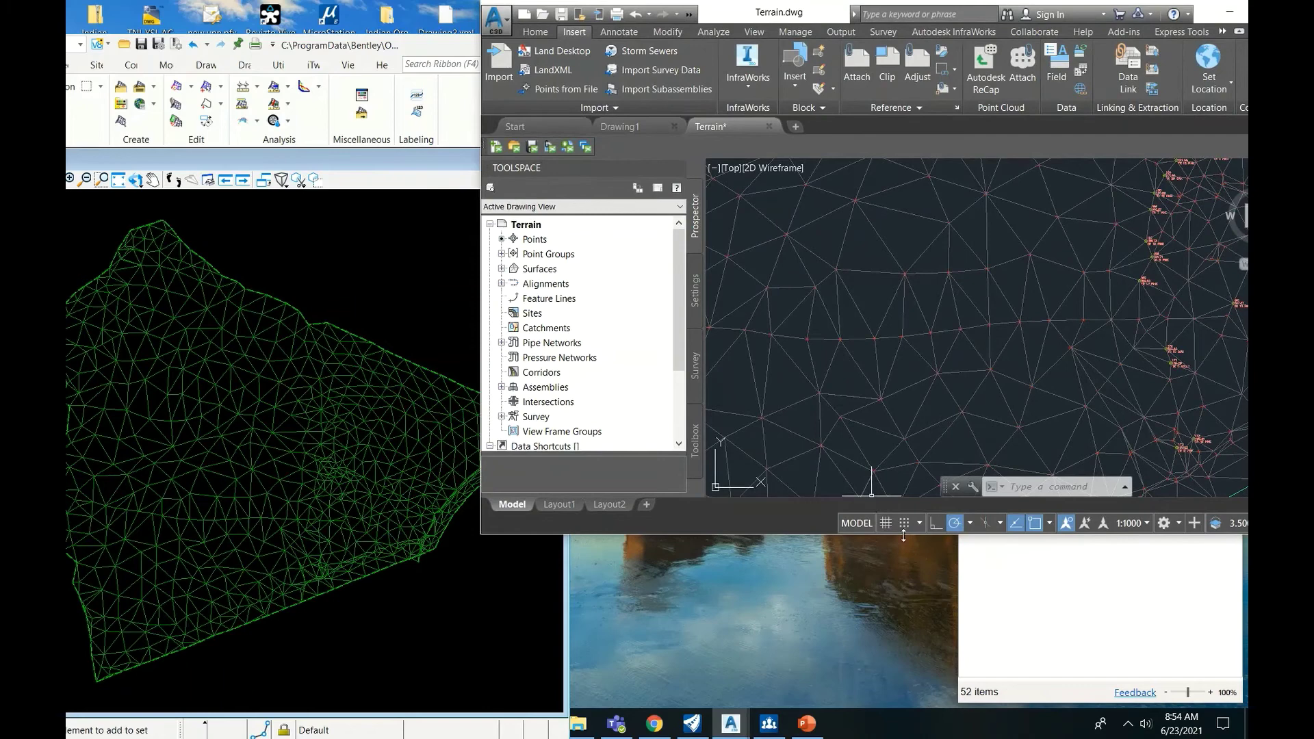
pyautogui.moveTo(903, 536); pyautogui.dragTo(904, 708)
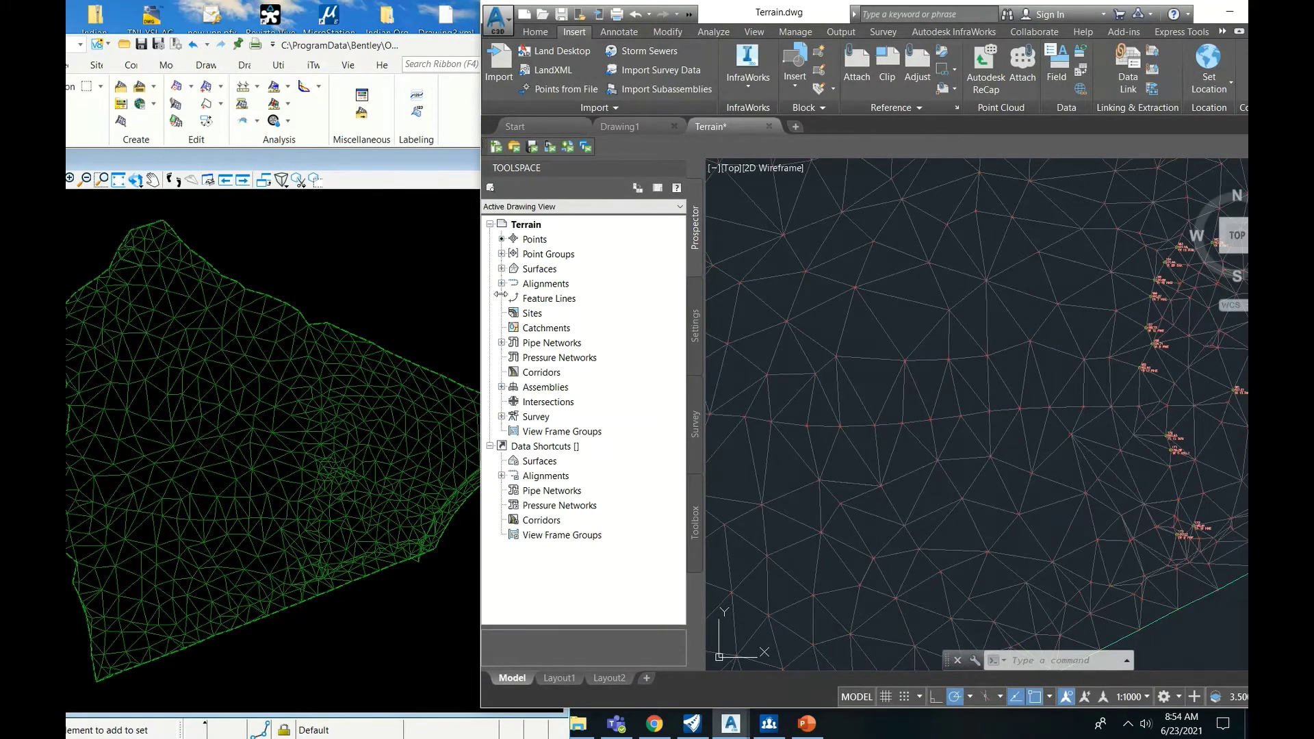
pyautogui.moveTo(501, 295); pyautogui.dragTo(693, 295)
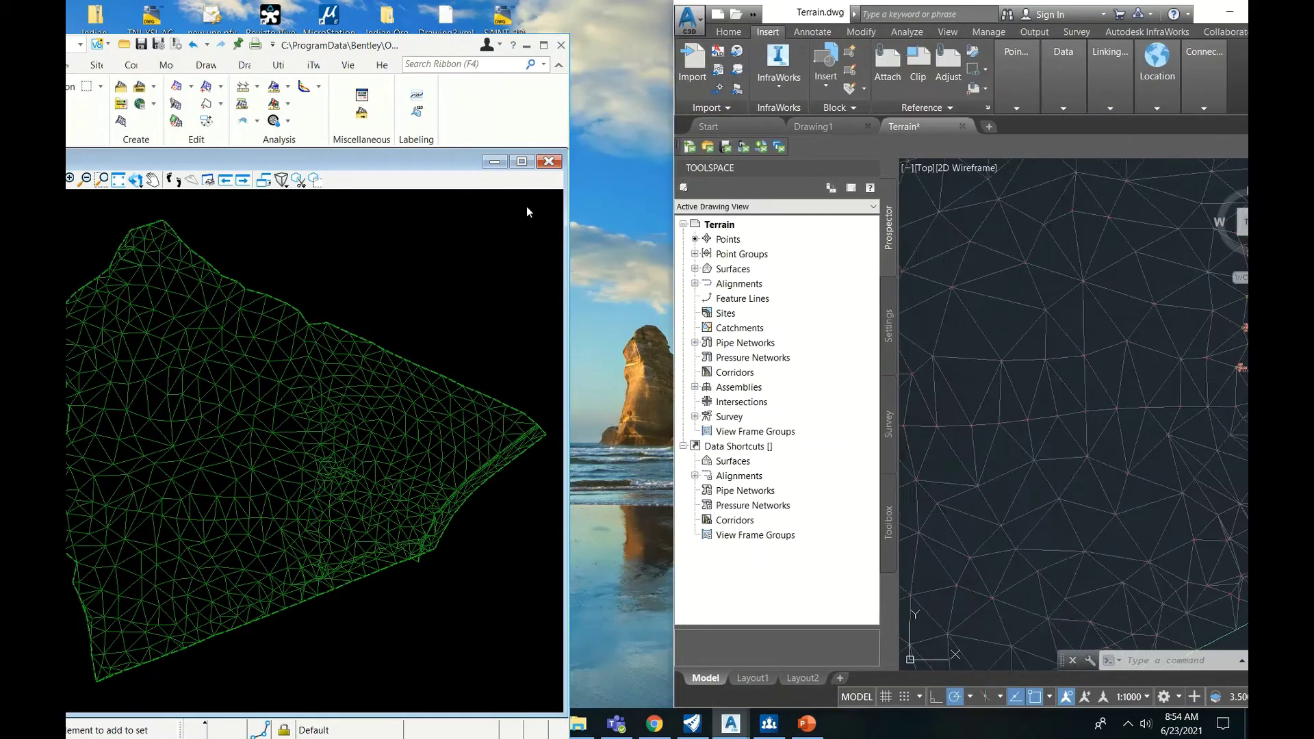
pyautogui.moveTo(415, 46); pyautogui.dragTo(452, 18)
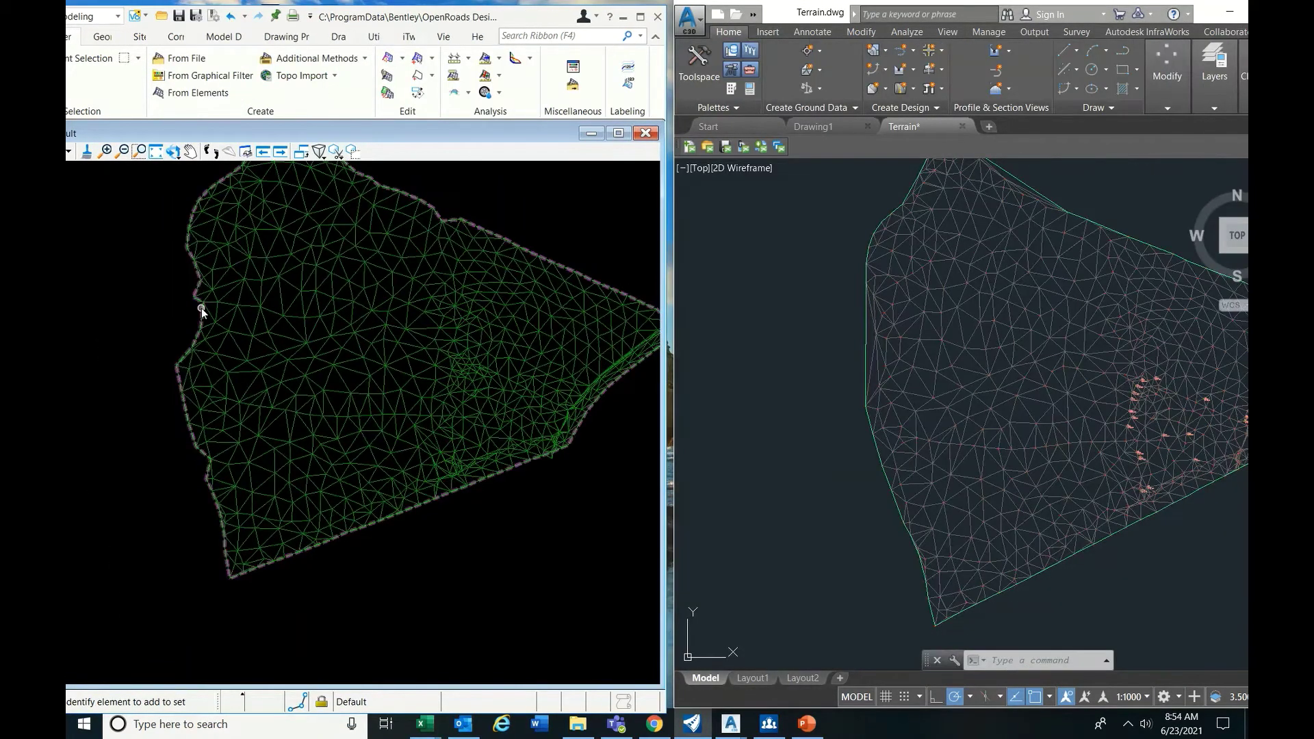
# Select the OpenRoads terrain and the Civil 3D TIN surface, panning to the terrain
pyautogui.click(201, 308)
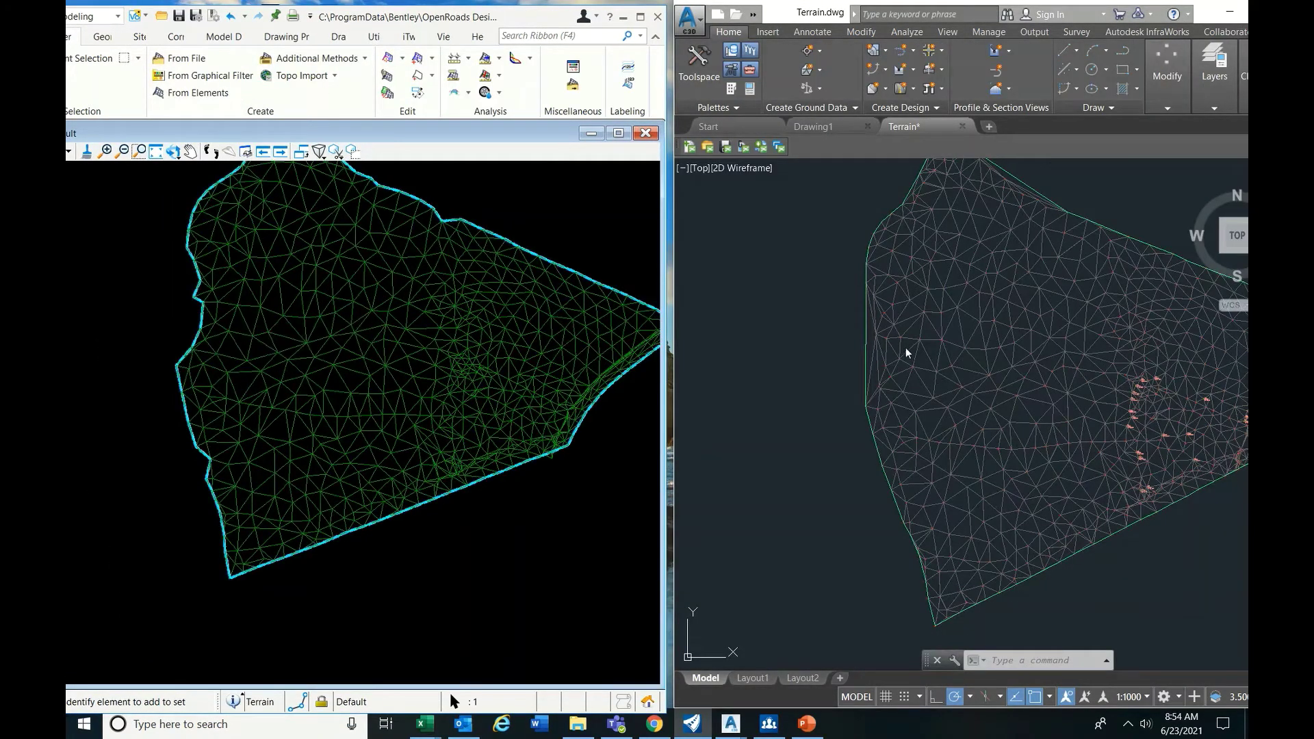
pyautogui.scroll(2, 904, 339)
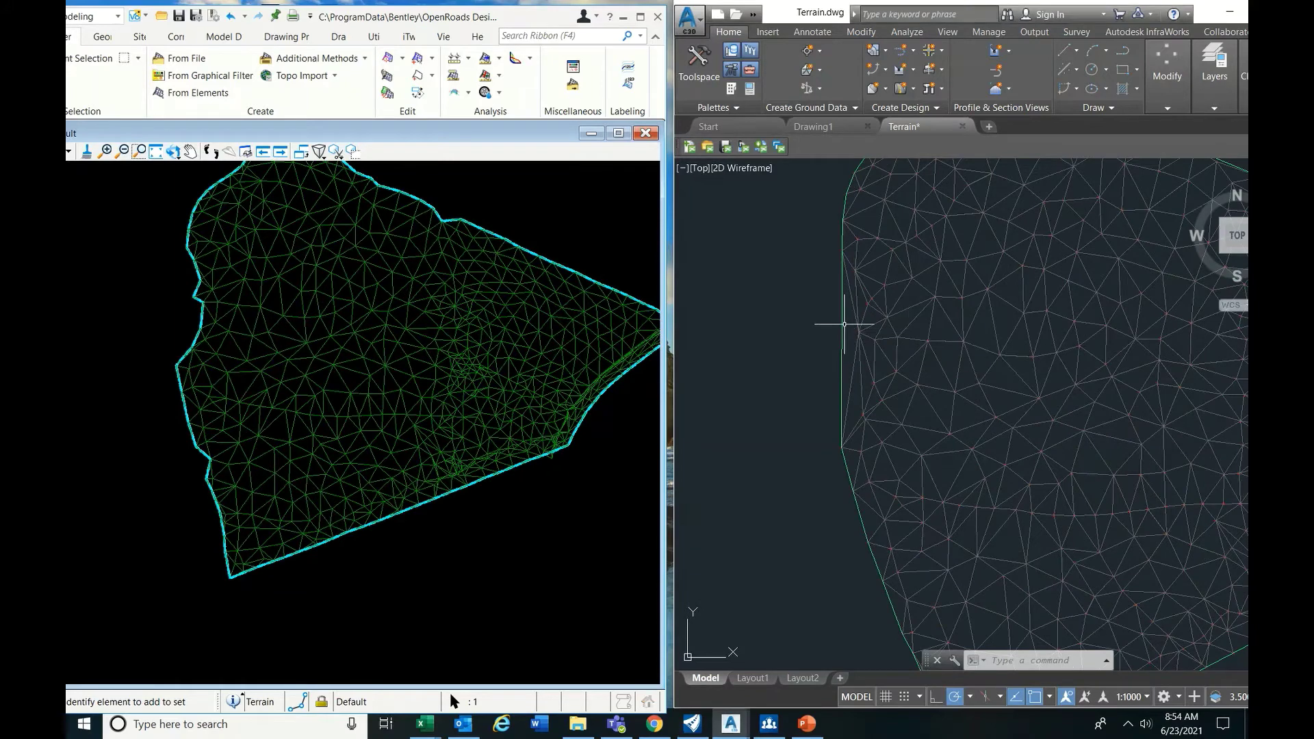
pyautogui.click(844, 325)
pyautogui.scroll(-4, 844, 325)
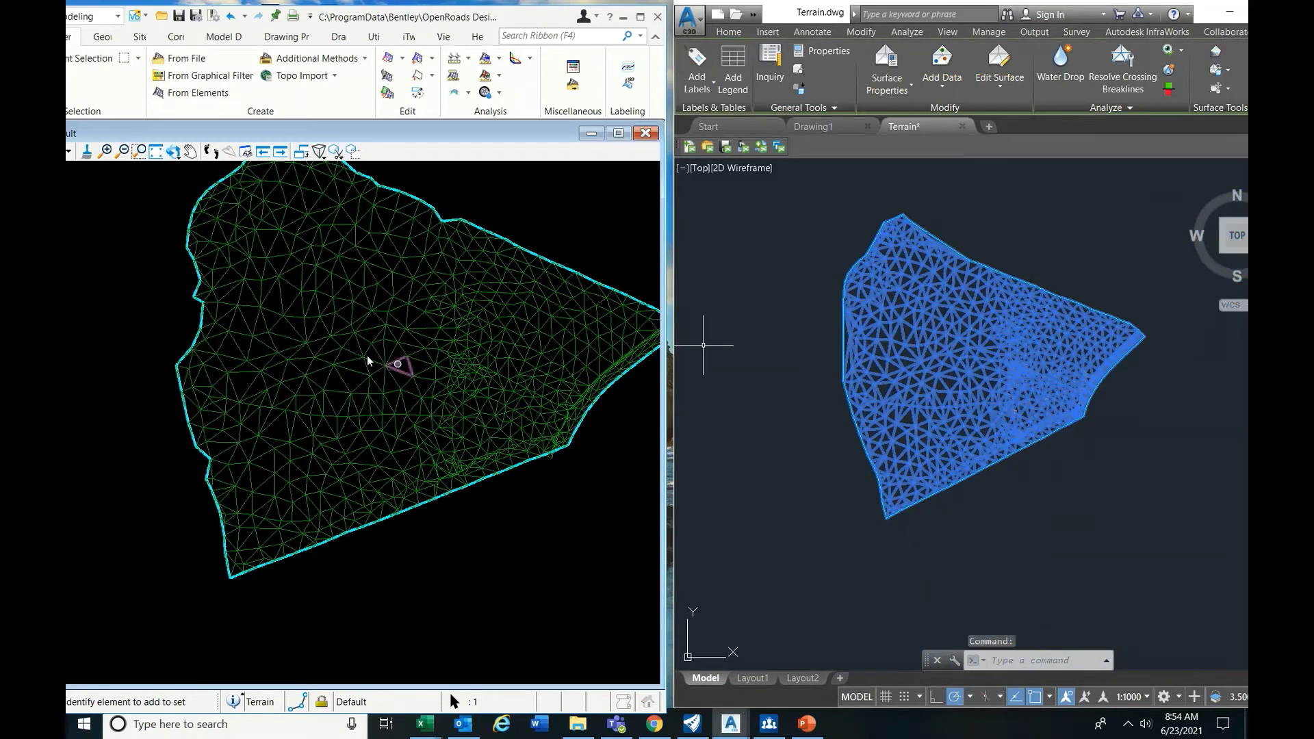
pyautogui.scroll(-2, 297, 345)
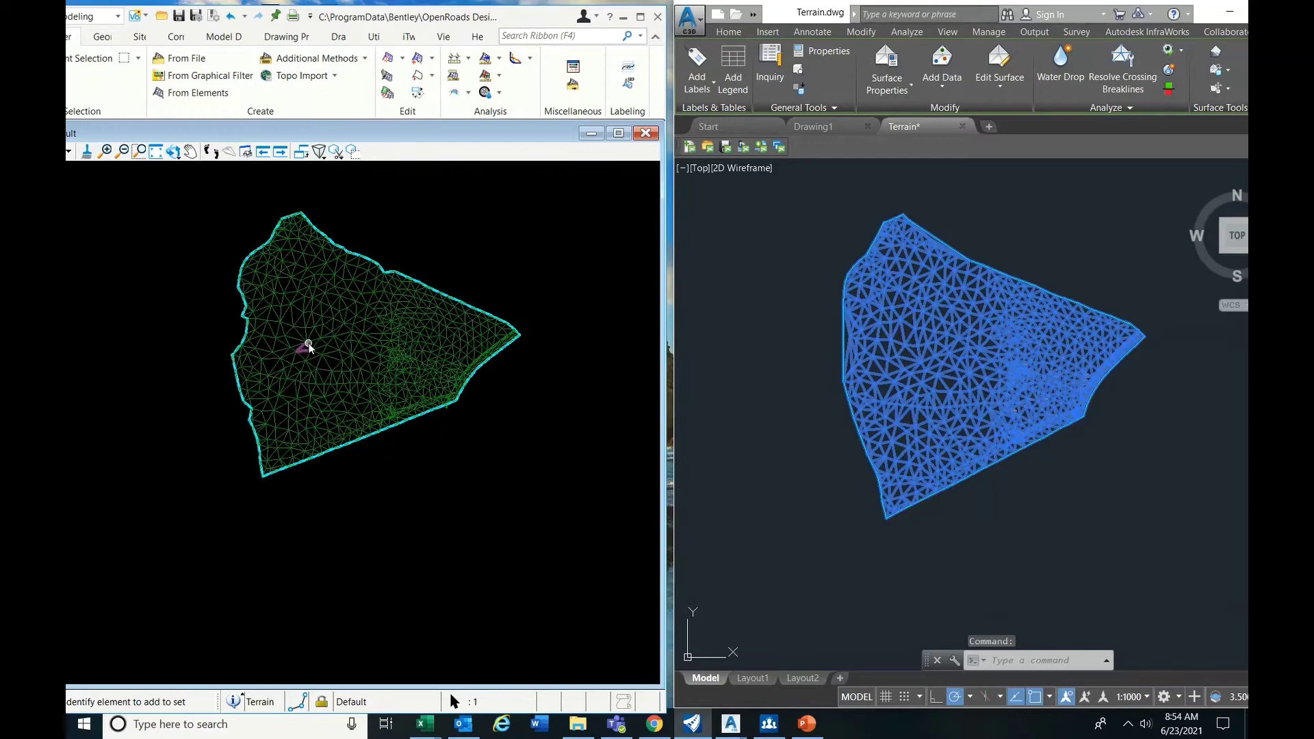
pyautogui.moveTo(385, 247); pyautogui.dragTo(432, 333, button='middle')
pyautogui.scroll(-2, 390, 318)
pyautogui.scroll(4, 380, 334)
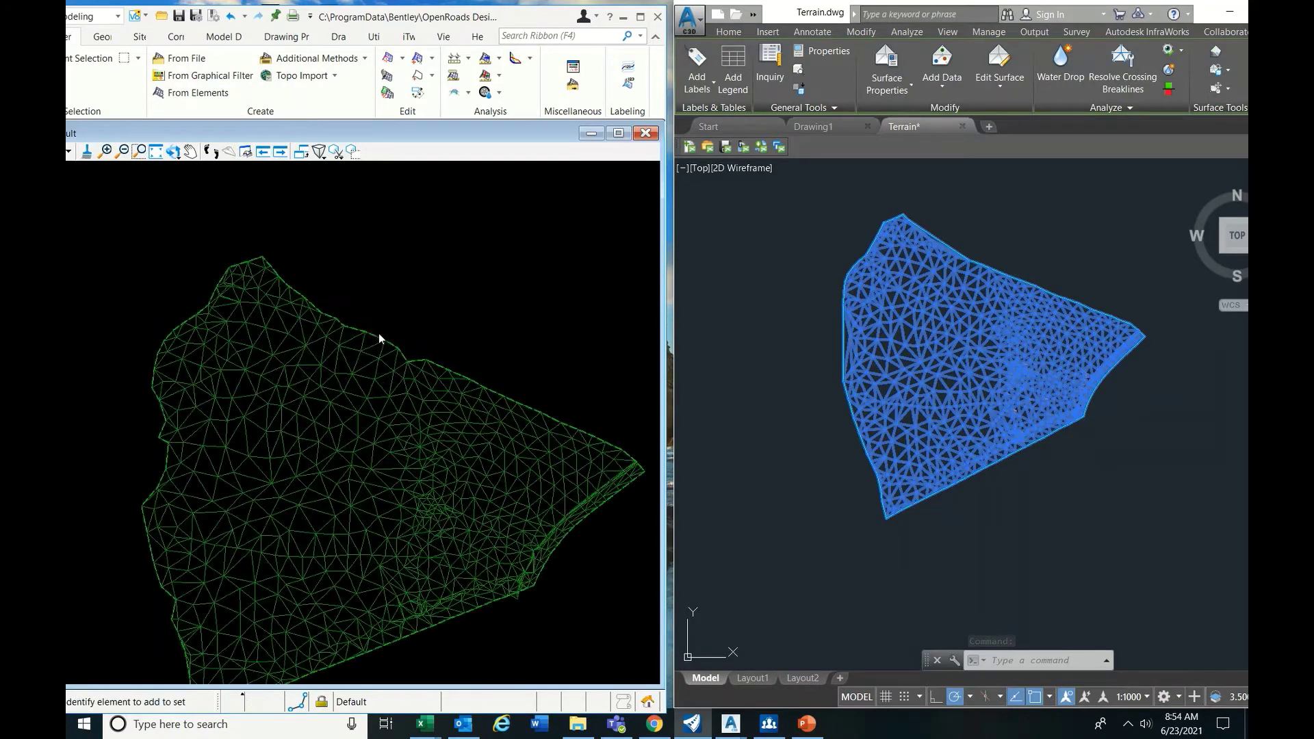
# Change the terrain's maximum edge length from 50 m to 200 m
pyautogui.click(371, 334)
pyautogui.moveTo(384, 323)
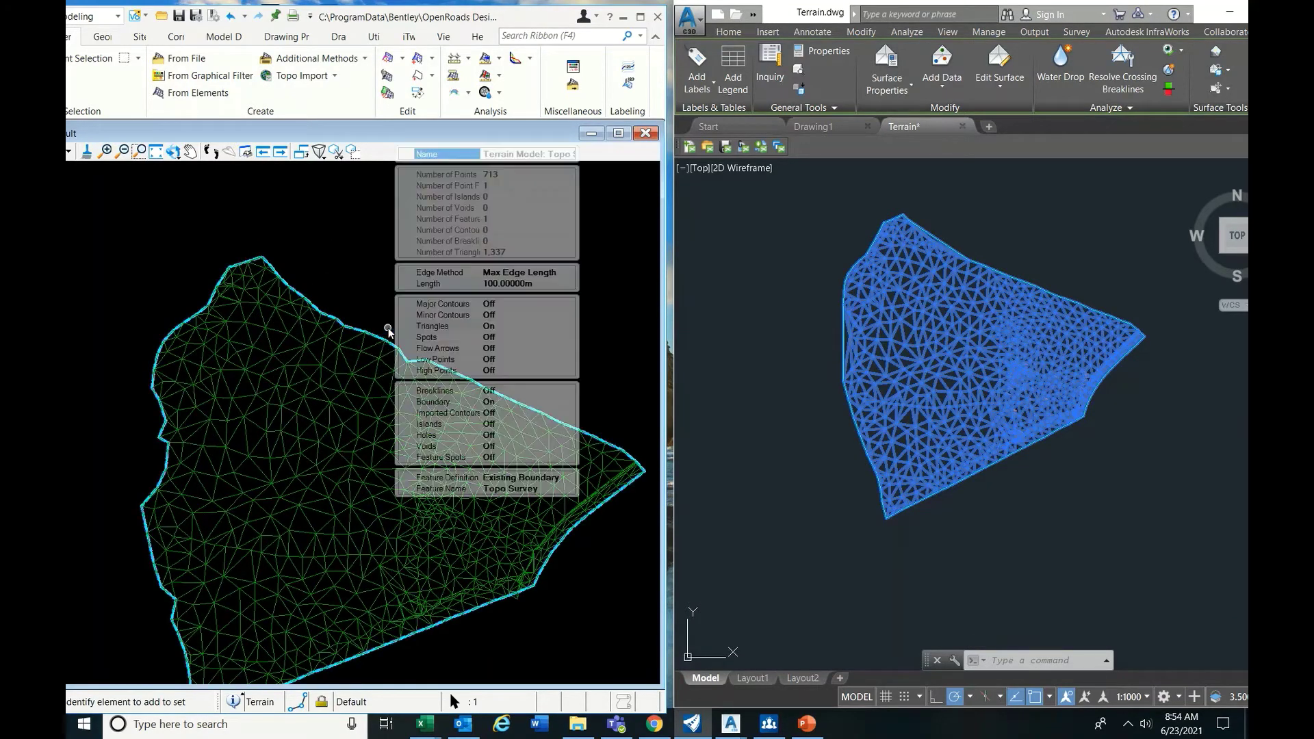
pyautogui.click(547, 284)
pyautogui.moveTo(547, 284); pyautogui.dragTo(495, 283)
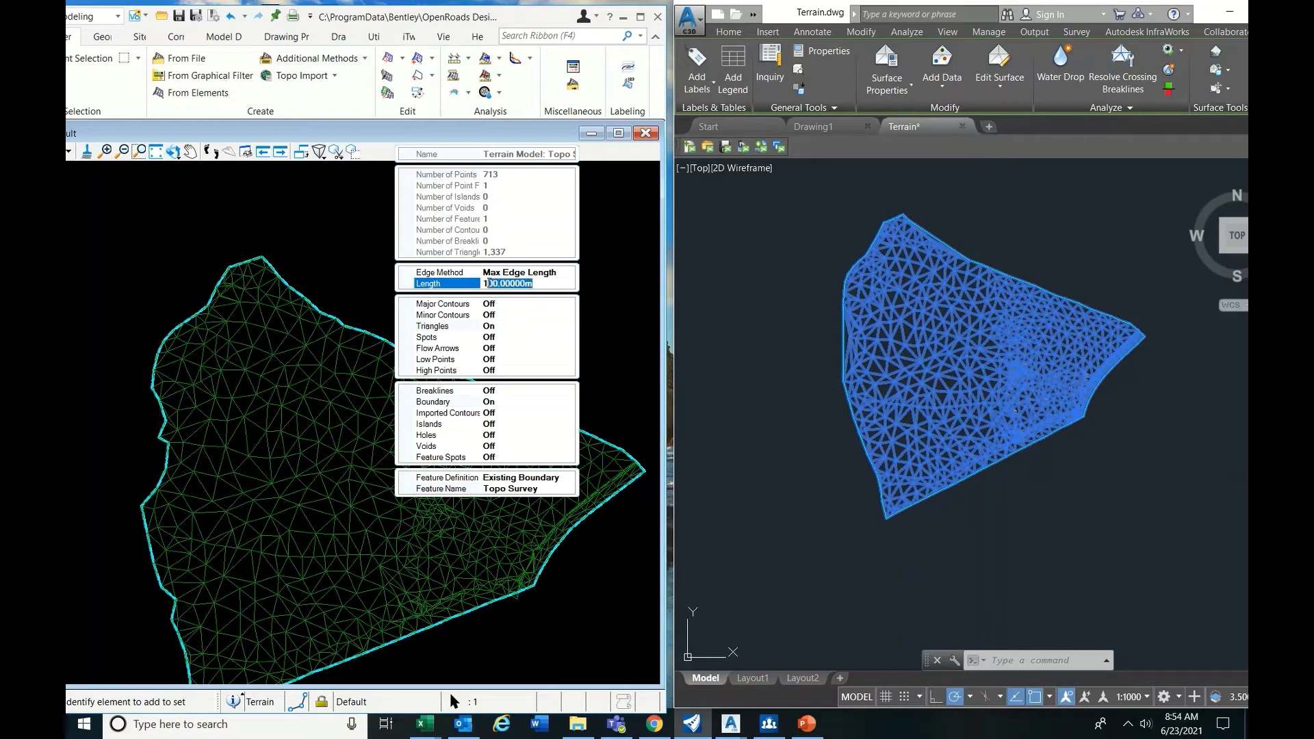
pyautogui.press('BackSpace')
pyautogui.click(328, 316)
pyautogui.click(508, 258)
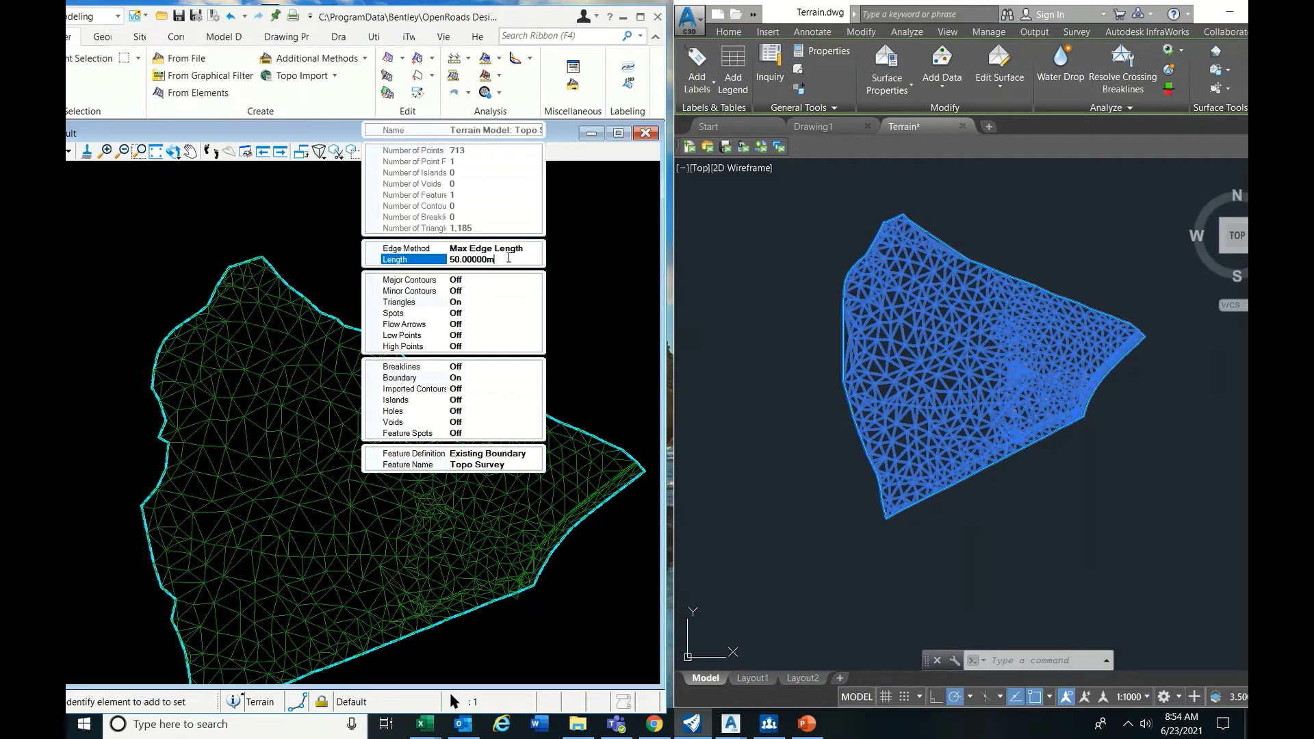
pyautogui.doubleClick(508, 258)
pyautogui.write('200')
pyautogui.press('Return')
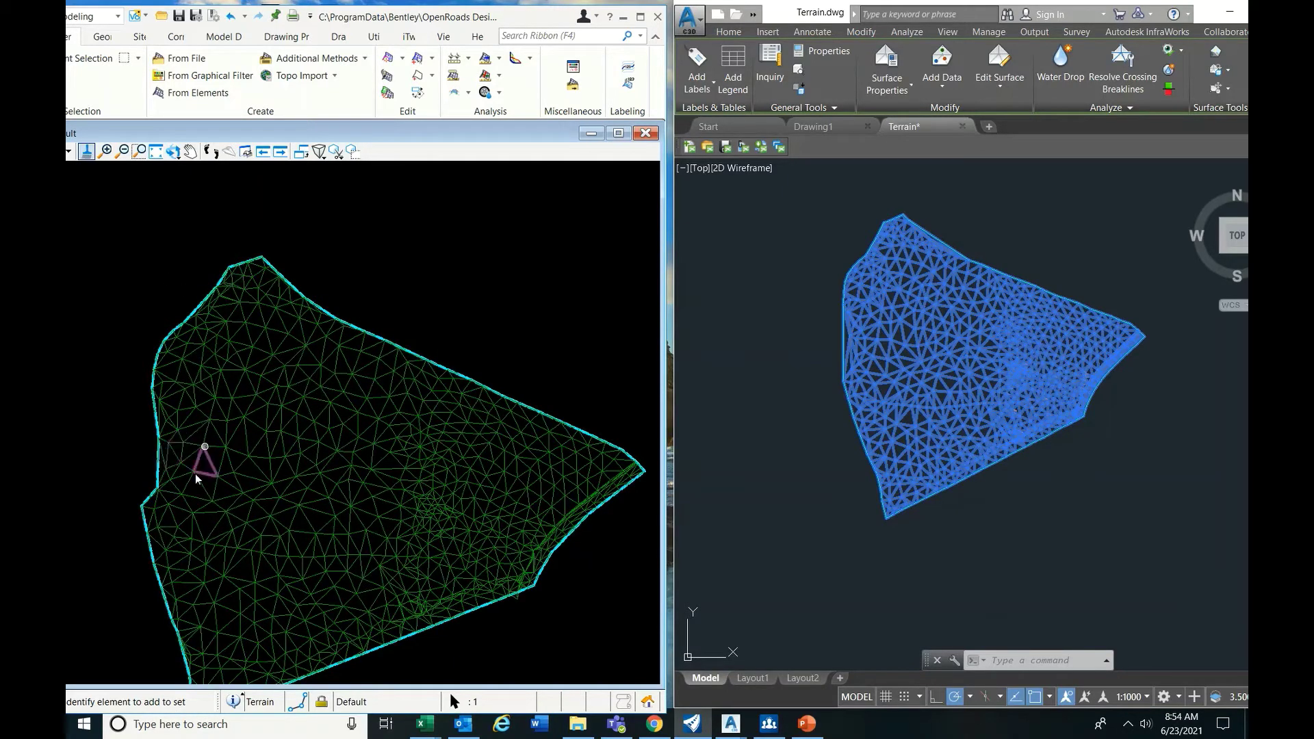
# Switch the Topo Survey terrain's Triangles display from Off to On
pyautogui.click(267, 262)
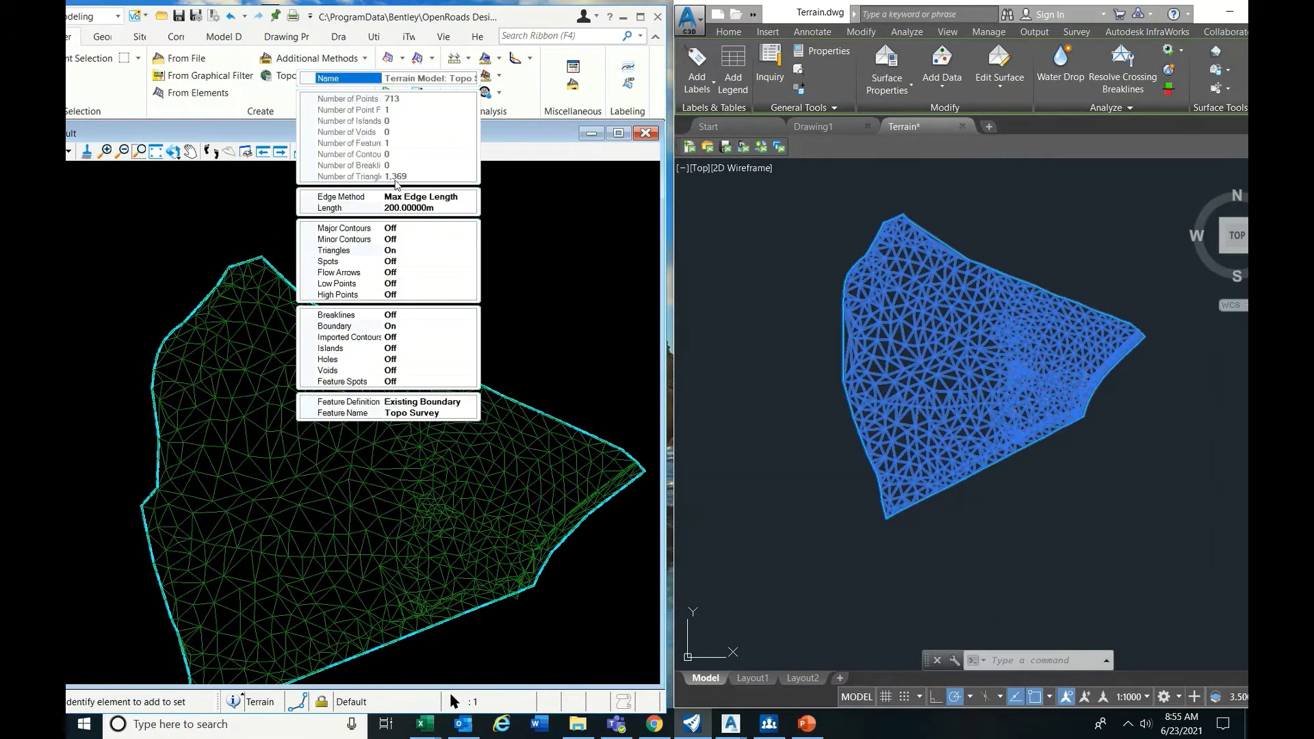
pyautogui.scroll(-5, 396, 401)
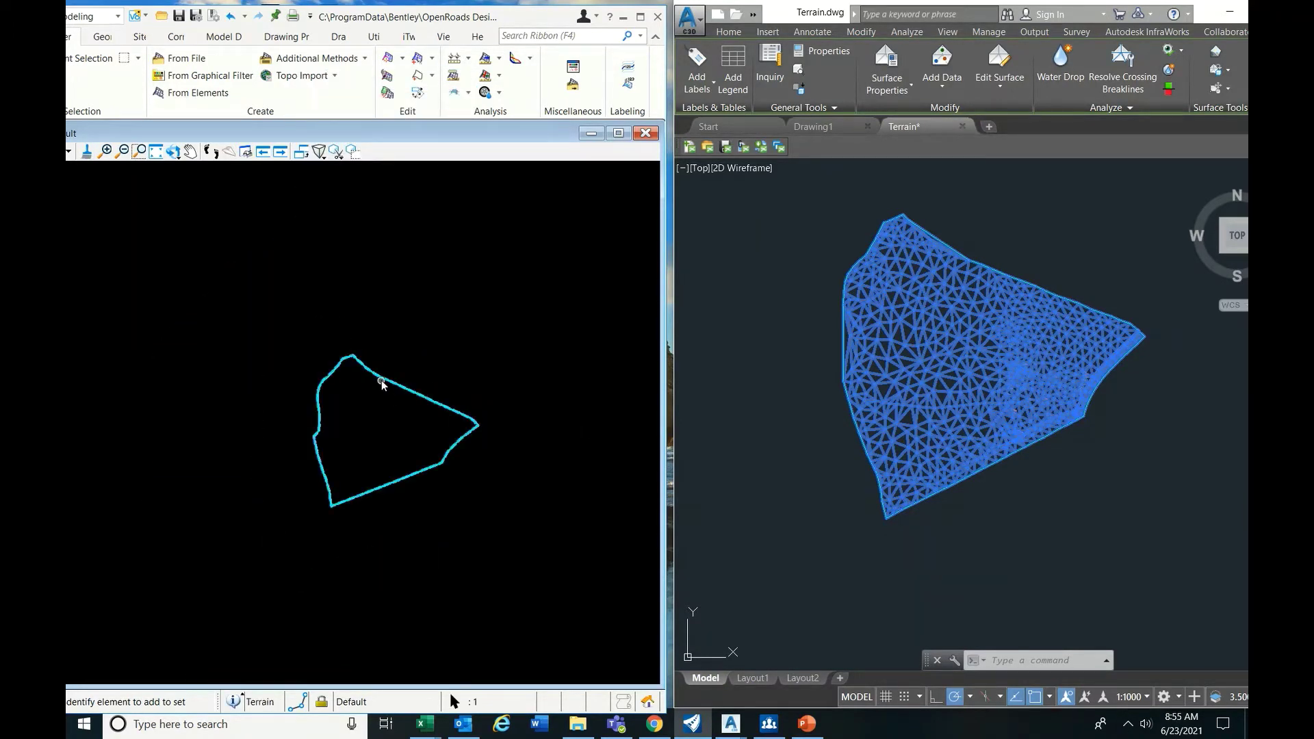
pyautogui.moveTo(381, 384)
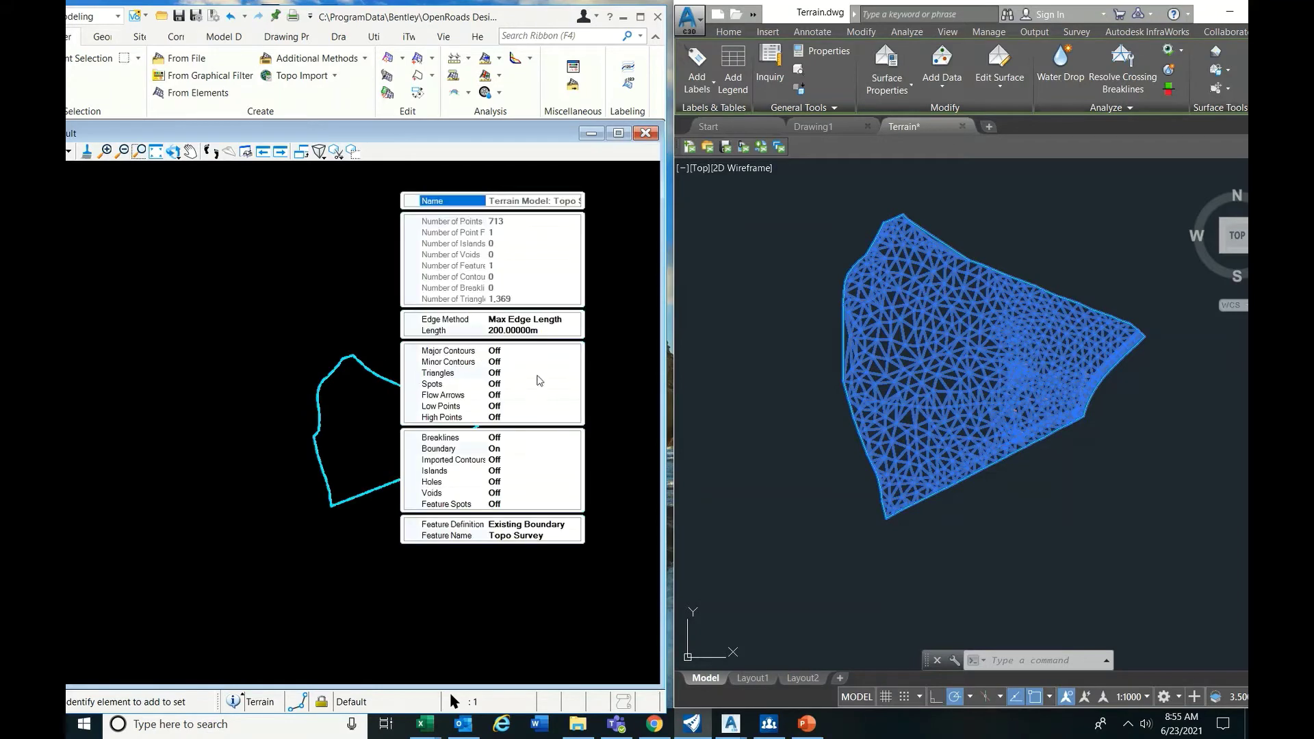
pyautogui.click(538, 374)
pyautogui.click(574, 373)
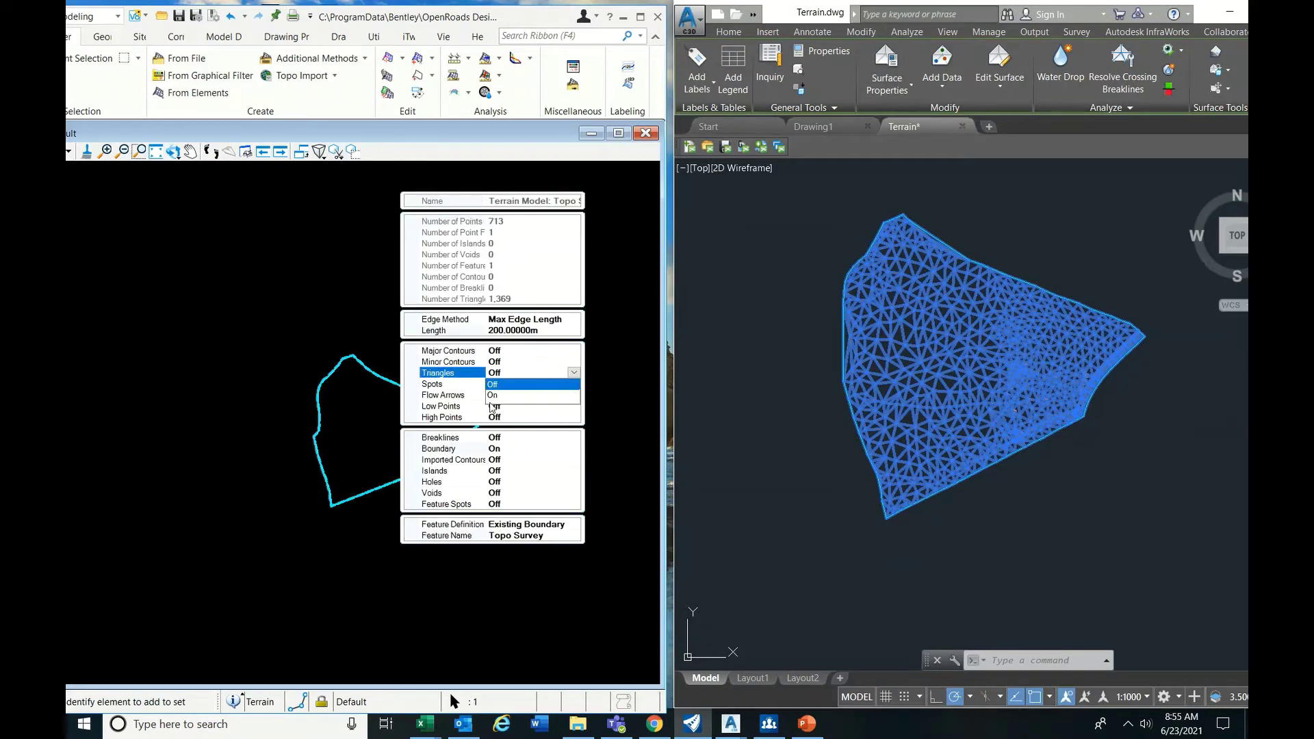
pyautogui.click(491, 405)
pyautogui.click(574, 372)
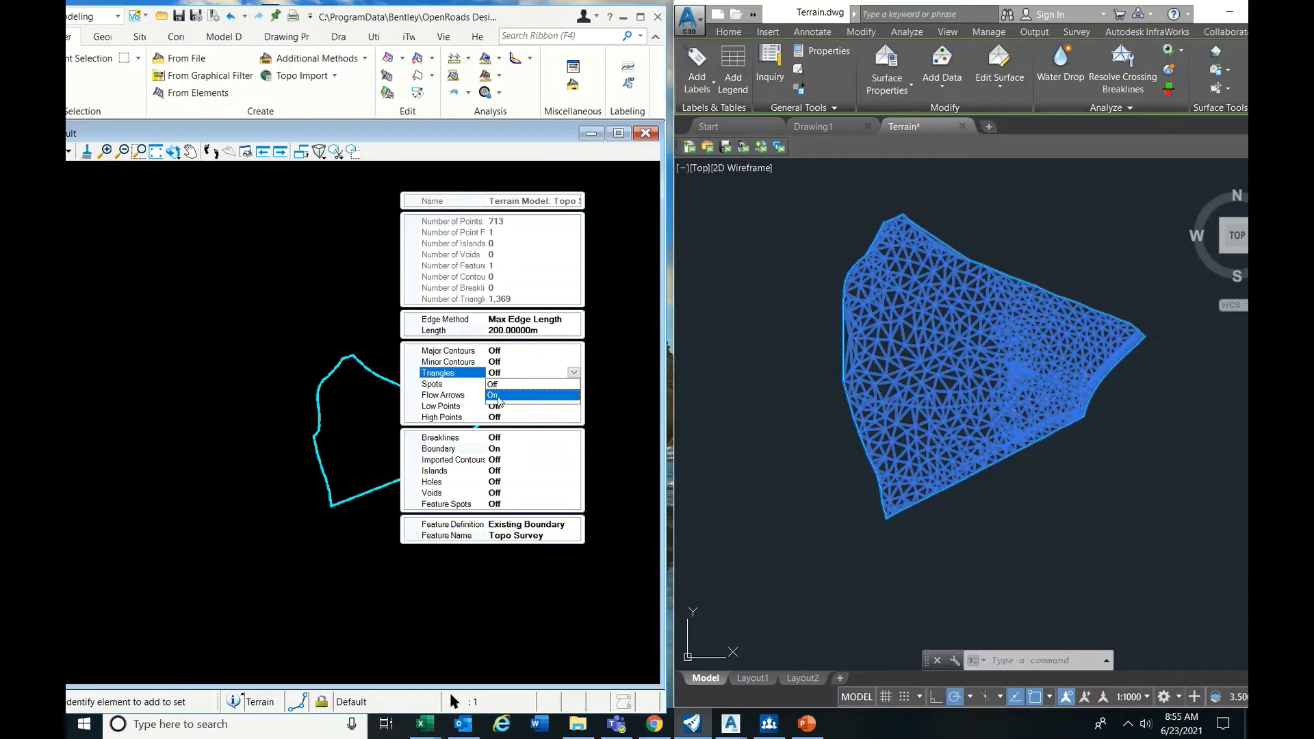
pyautogui.click(514, 396)
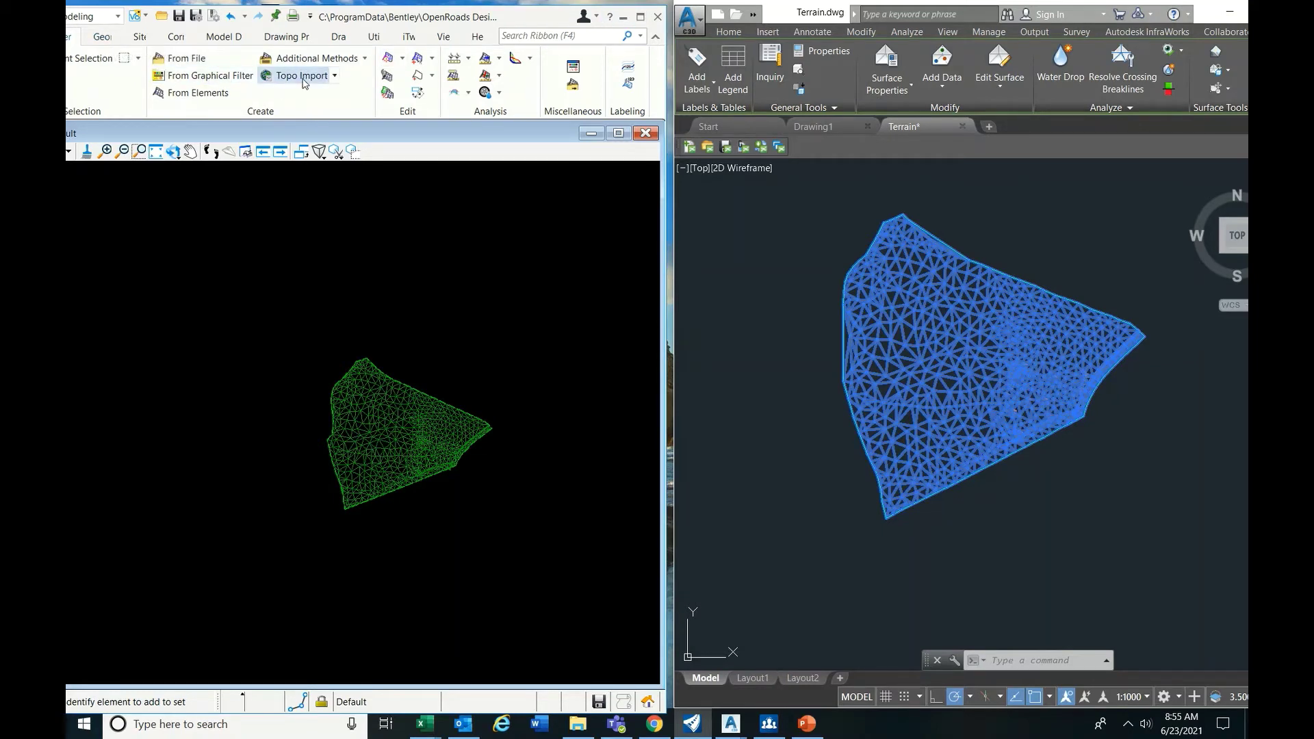
pyautogui.click(329, 59)
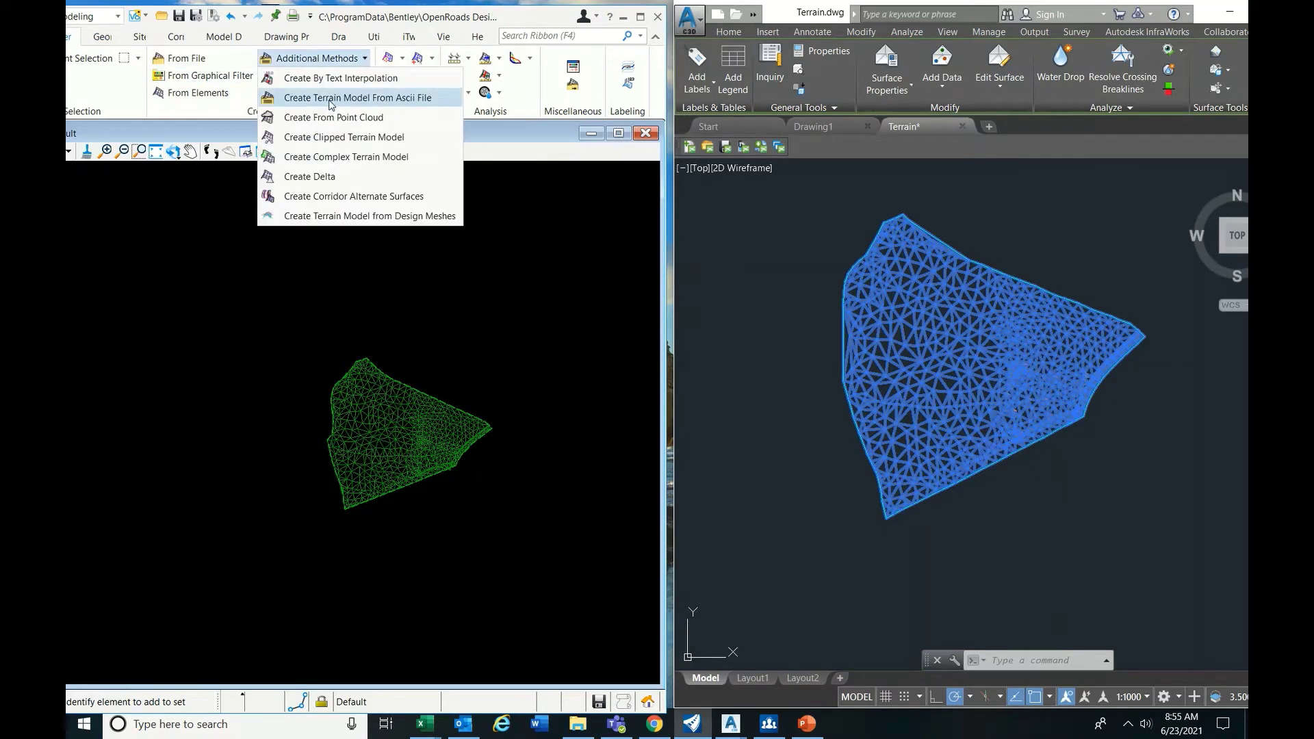
pyautogui.click(330, 100)
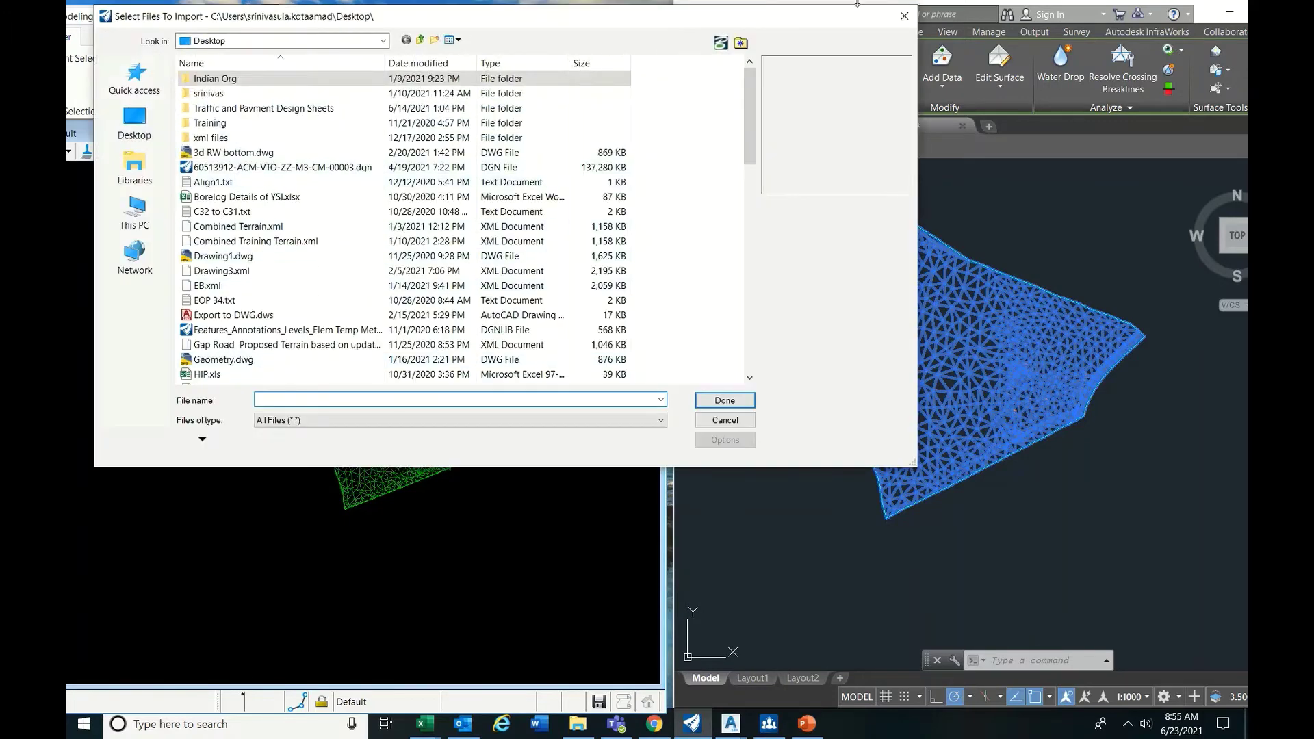
pyautogui.click(903, 15)
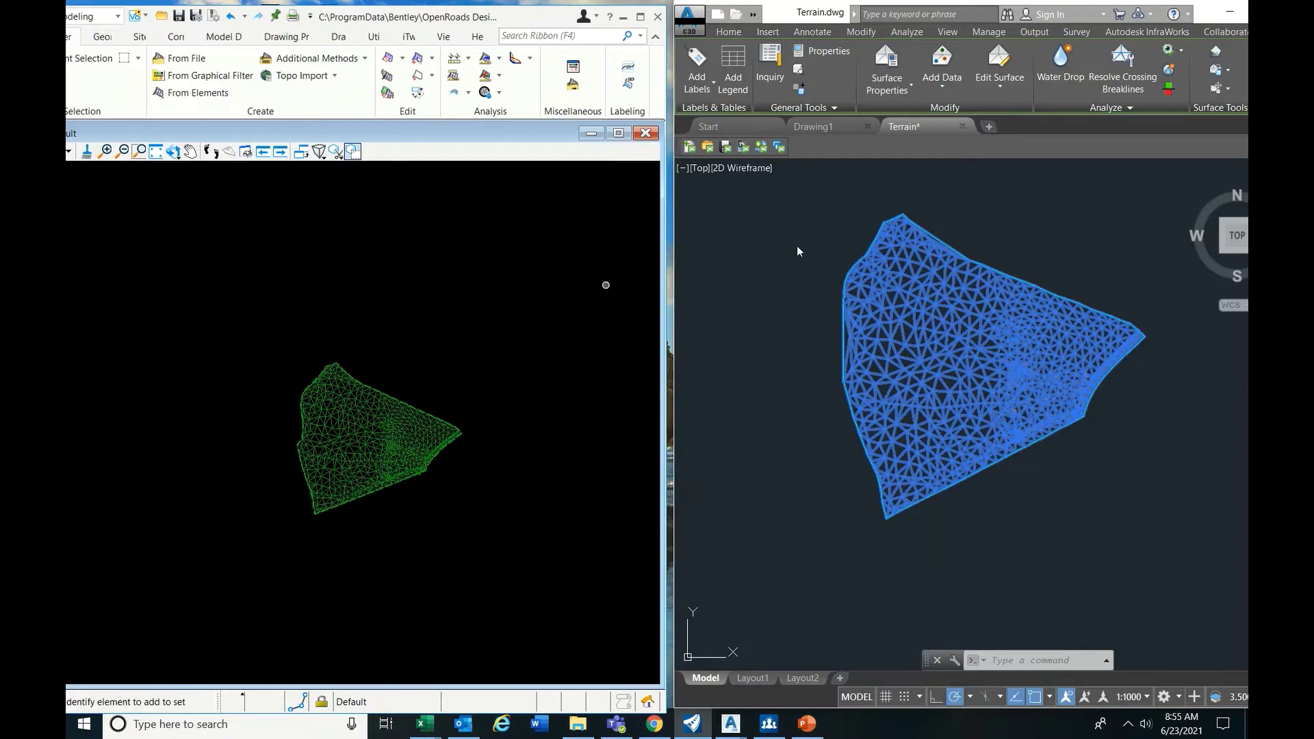
# Try the PNEZD space- and comma-delimited formats in Points from File, closing without importing
pyautogui.click(770, 35)
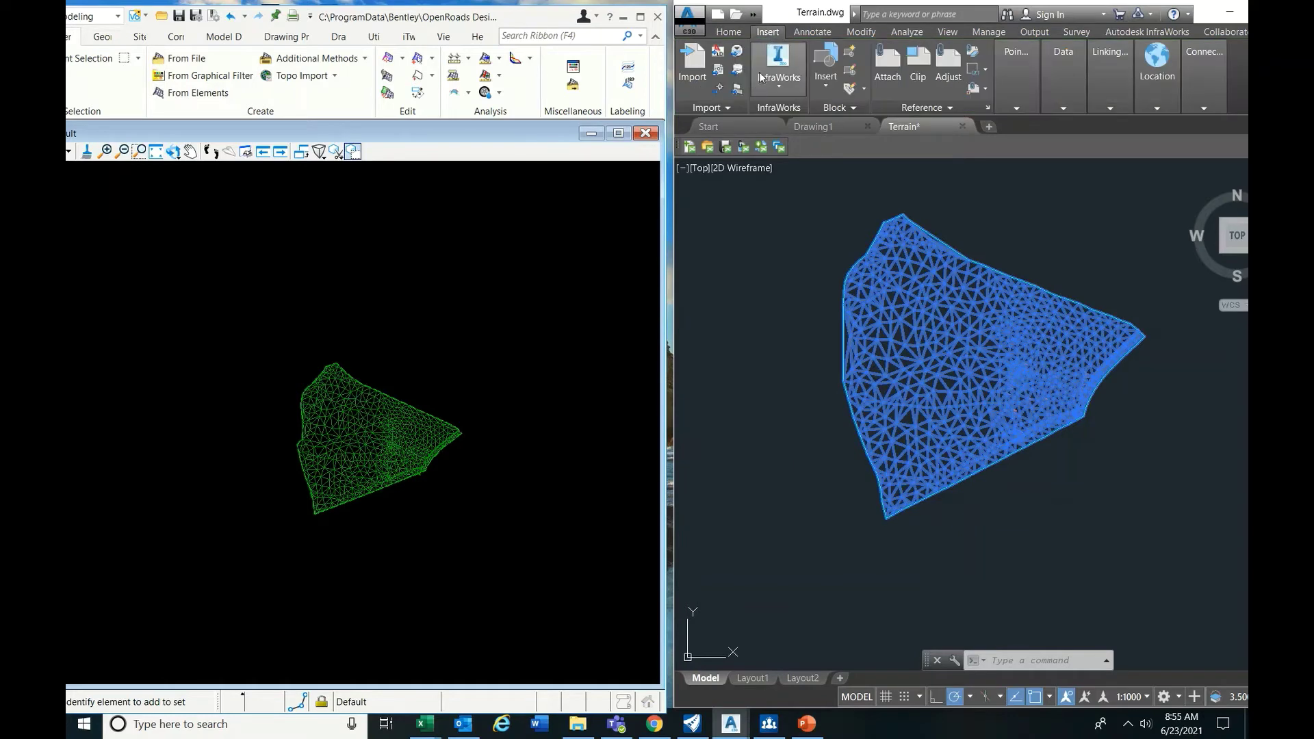
pyautogui.click(719, 90)
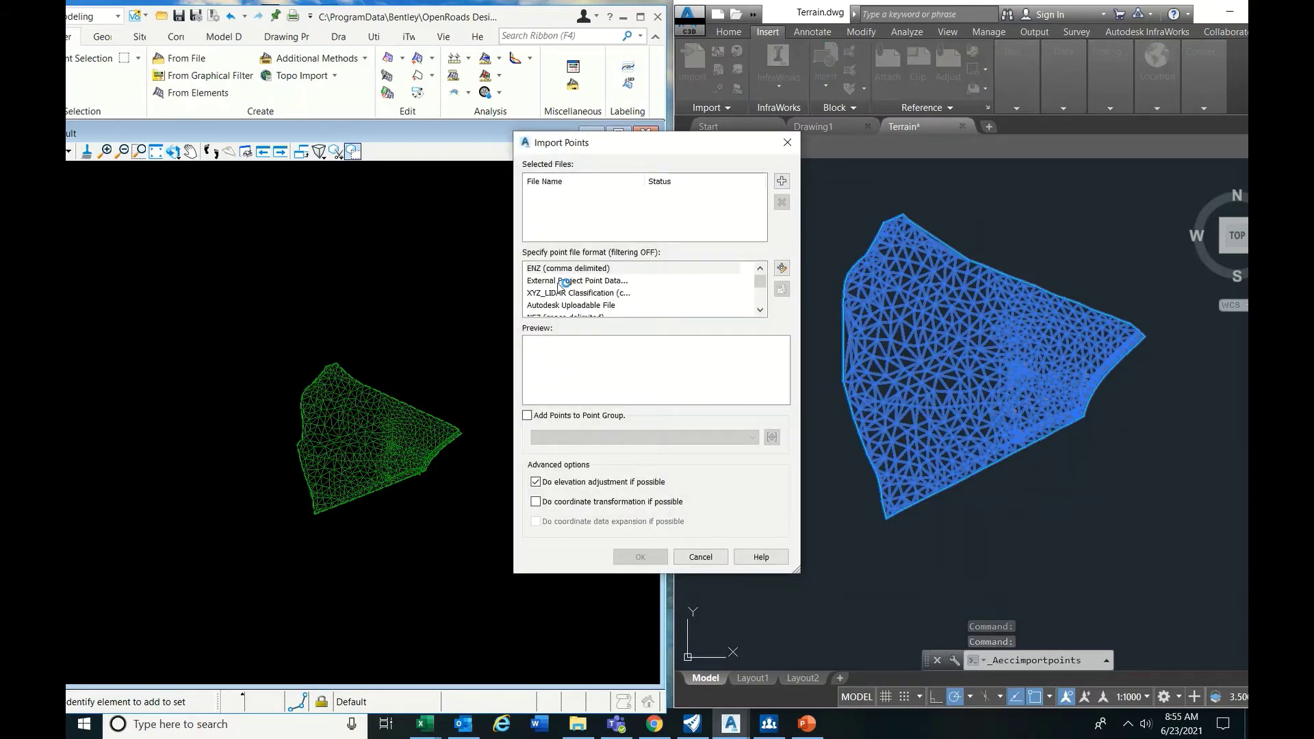
pyautogui.scroll(-3, 560, 295)
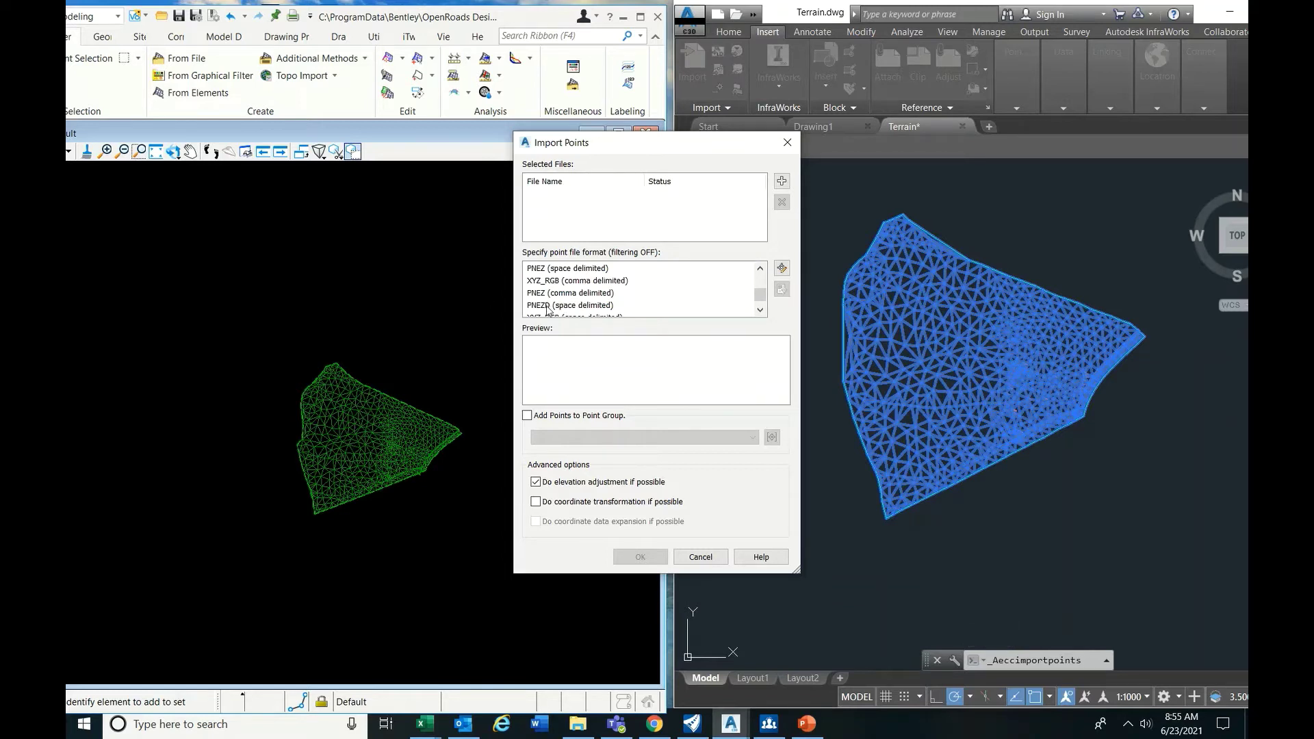
pyautogui.click(547, 305)
pyautogui.scroll(-1, 556, 301)
pyautogui.click(555, 293)
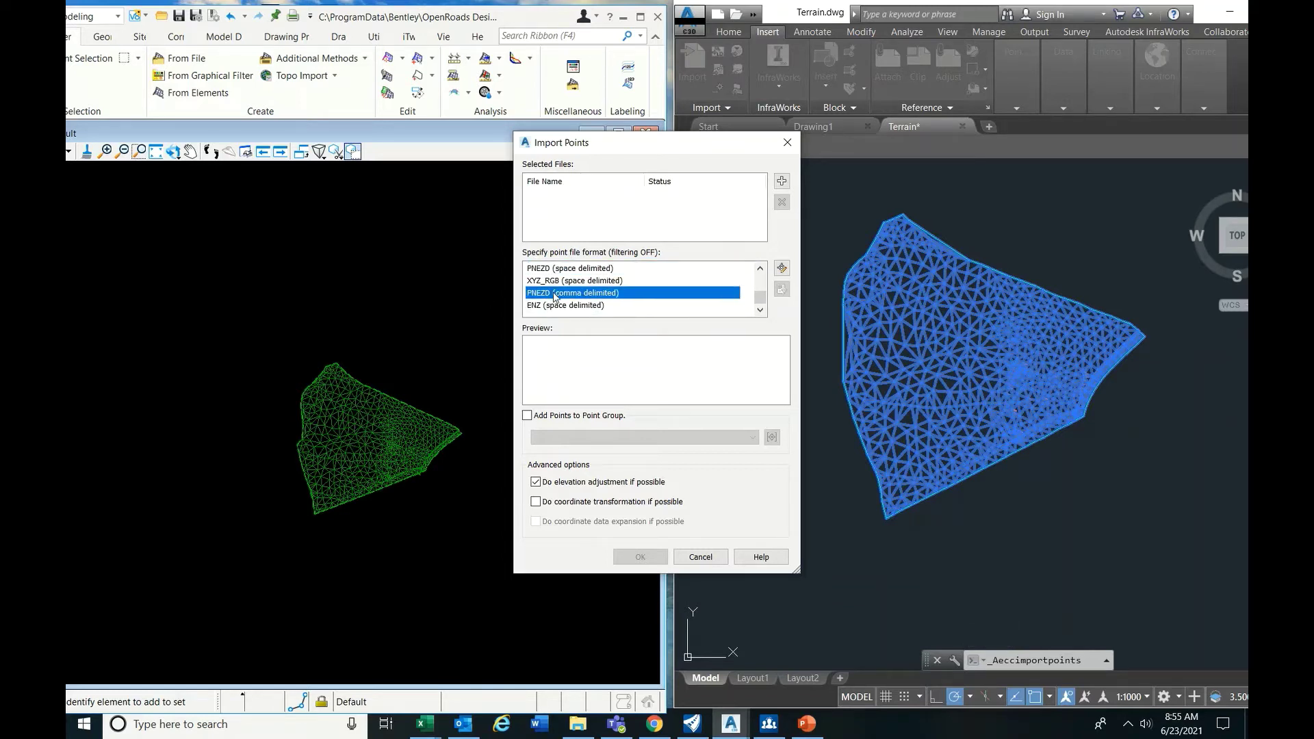
pyautogui.click(787, 147)
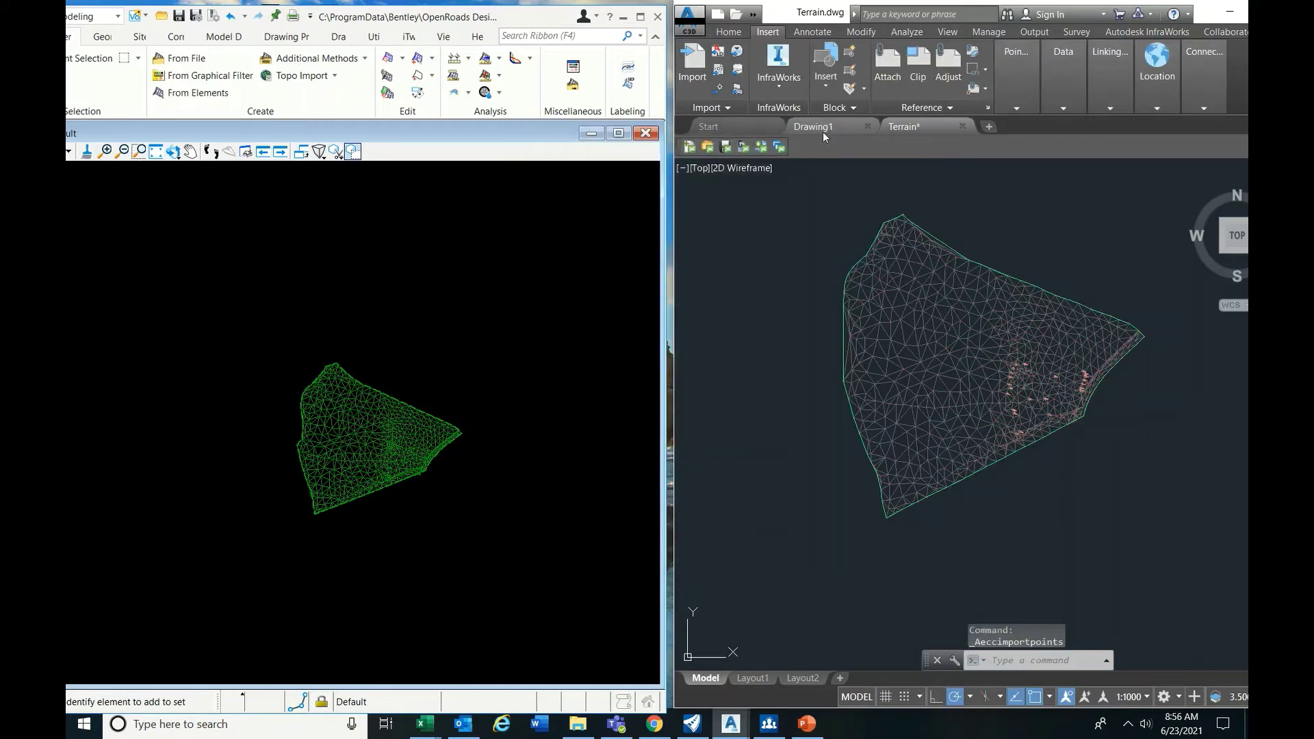
# Open Toolspace from the Home tab and expand Alignments in Prospector
pyautogui.click(728, 32)
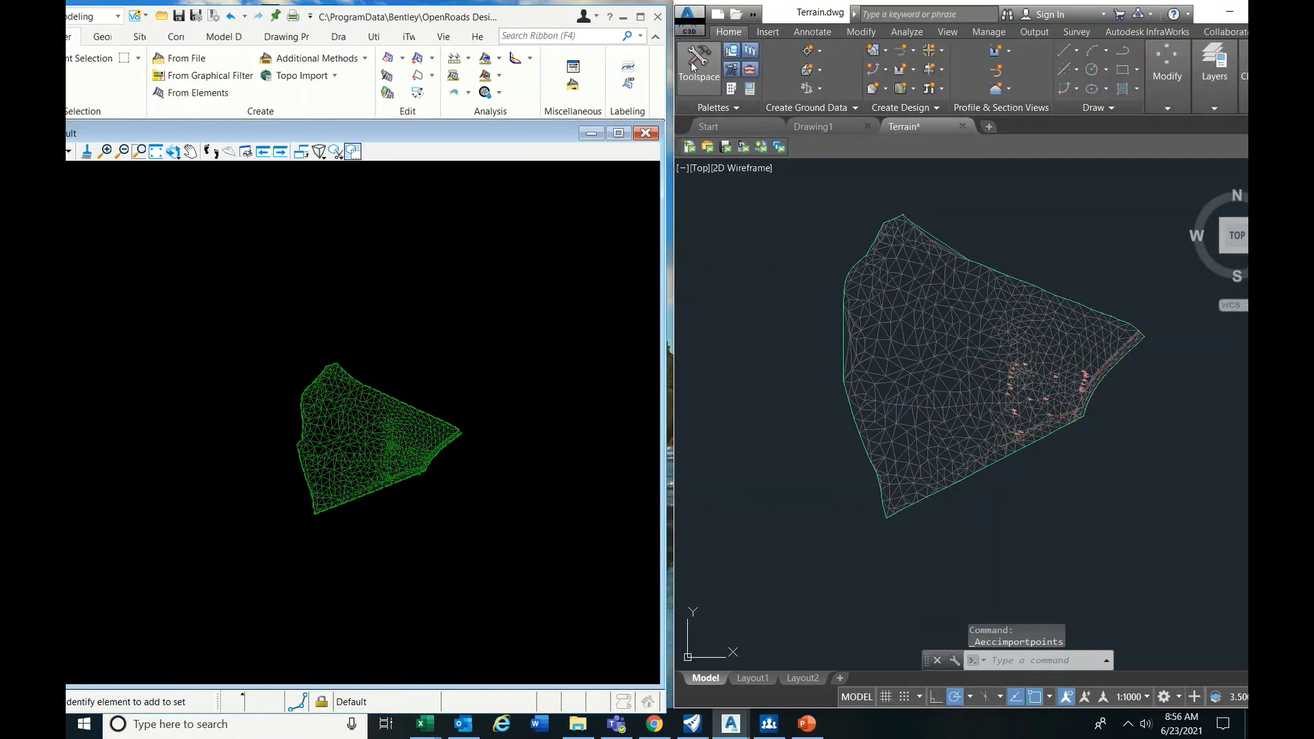
pyautogui.click(726, 86)
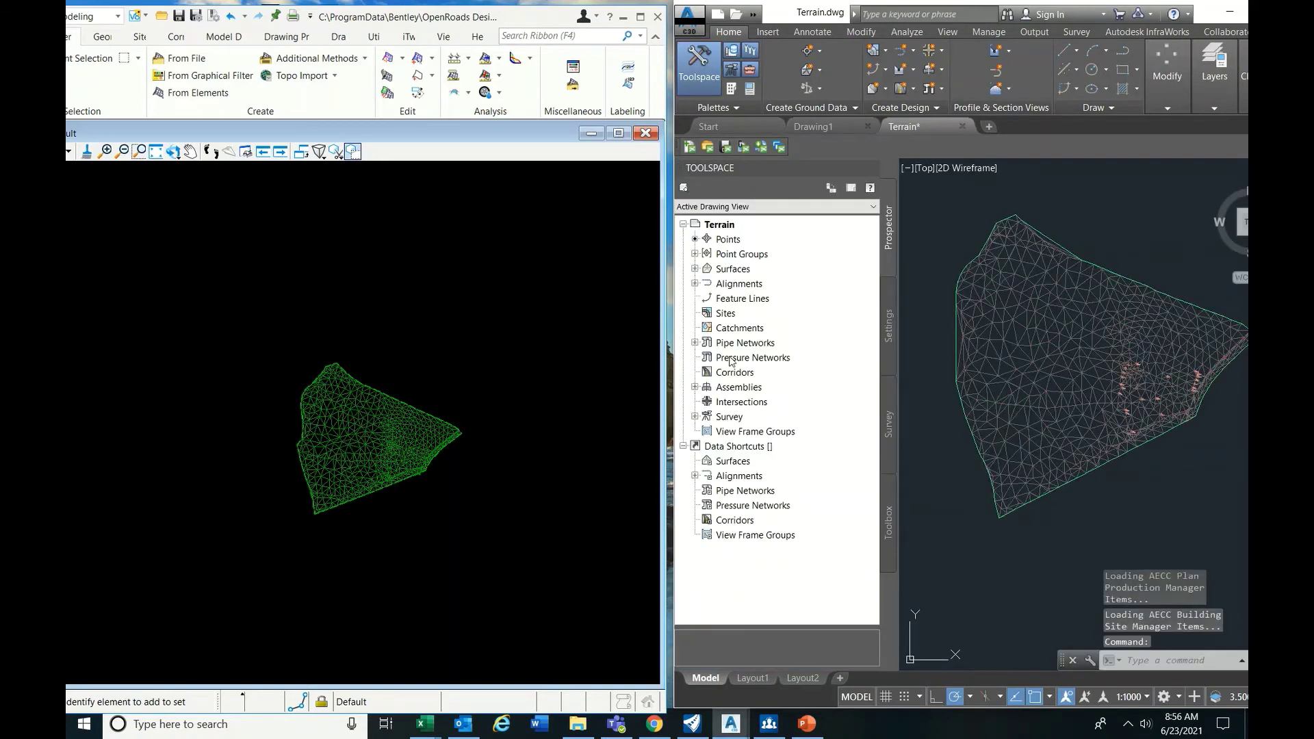
pyautogui.click(695, 284)
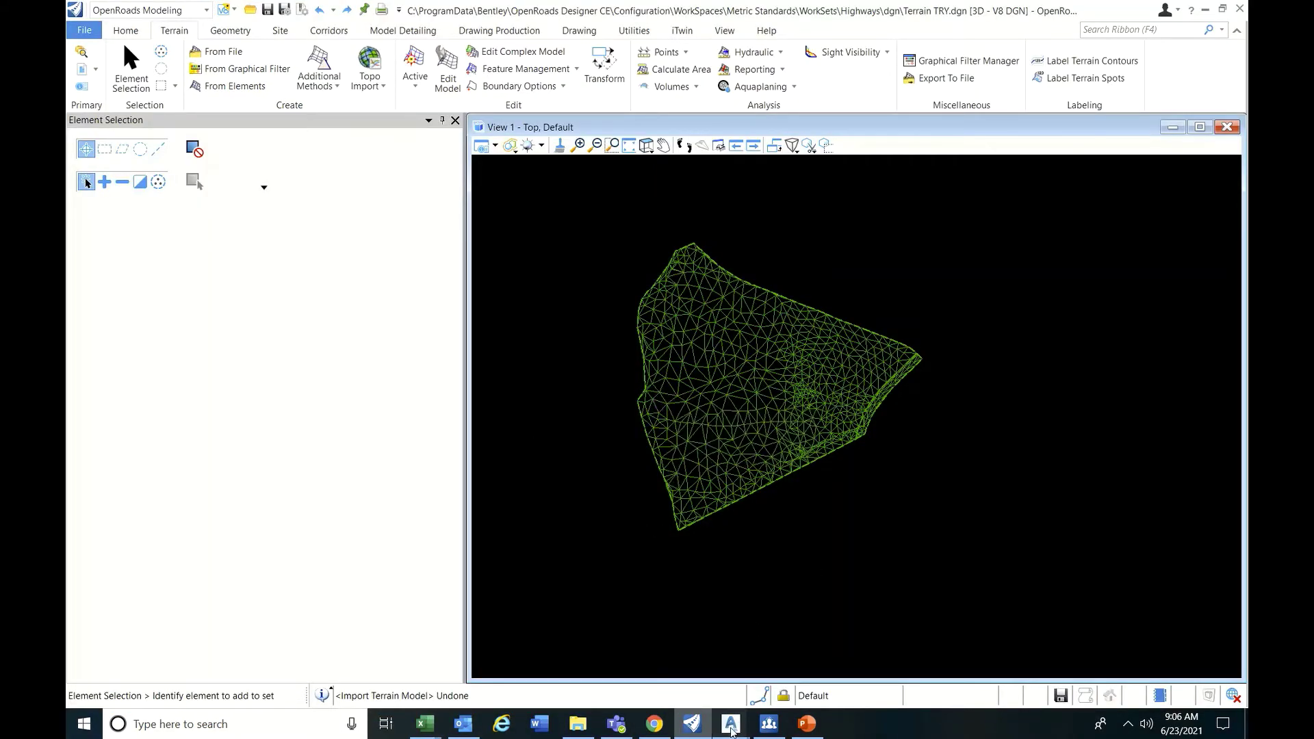
# Bring the Civil 3D Terrain drawing to the front and maximize its window
pyautogui.moveTo(731, 724)
pyautogui.click(768, 672)
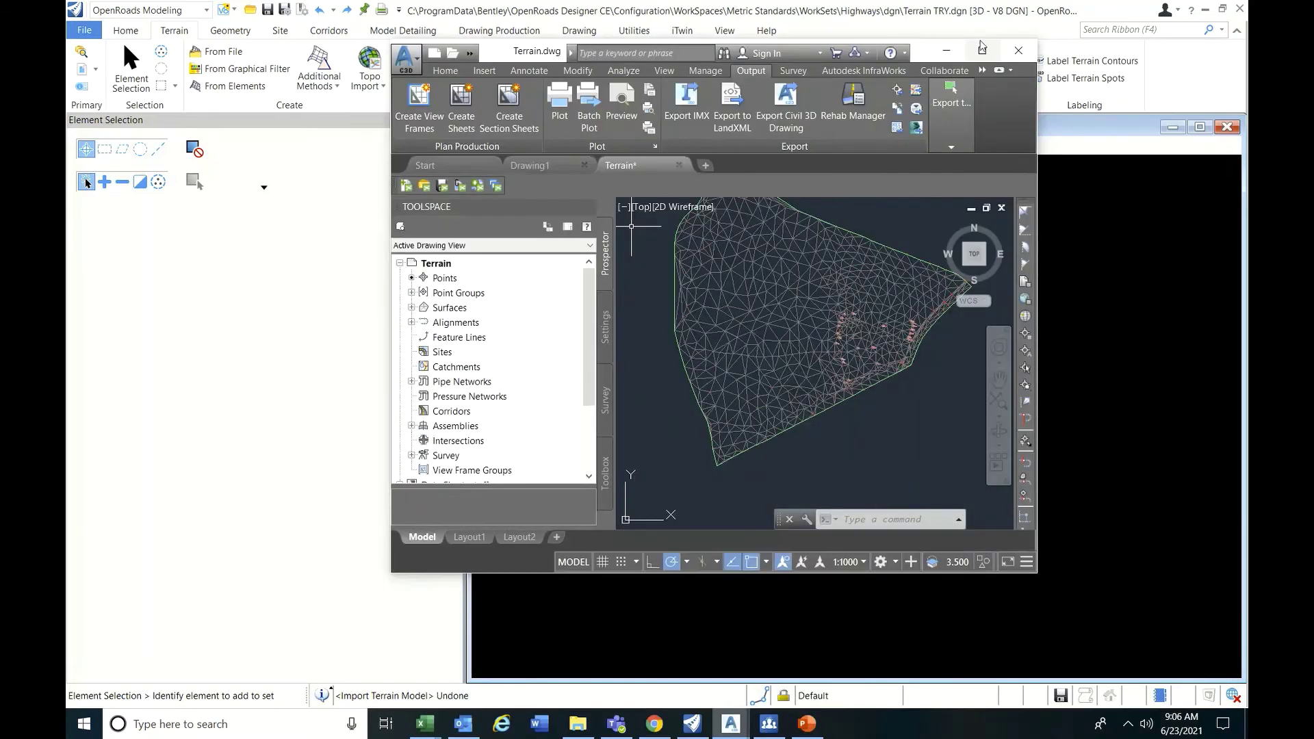
pyautogui.click(982, 51)
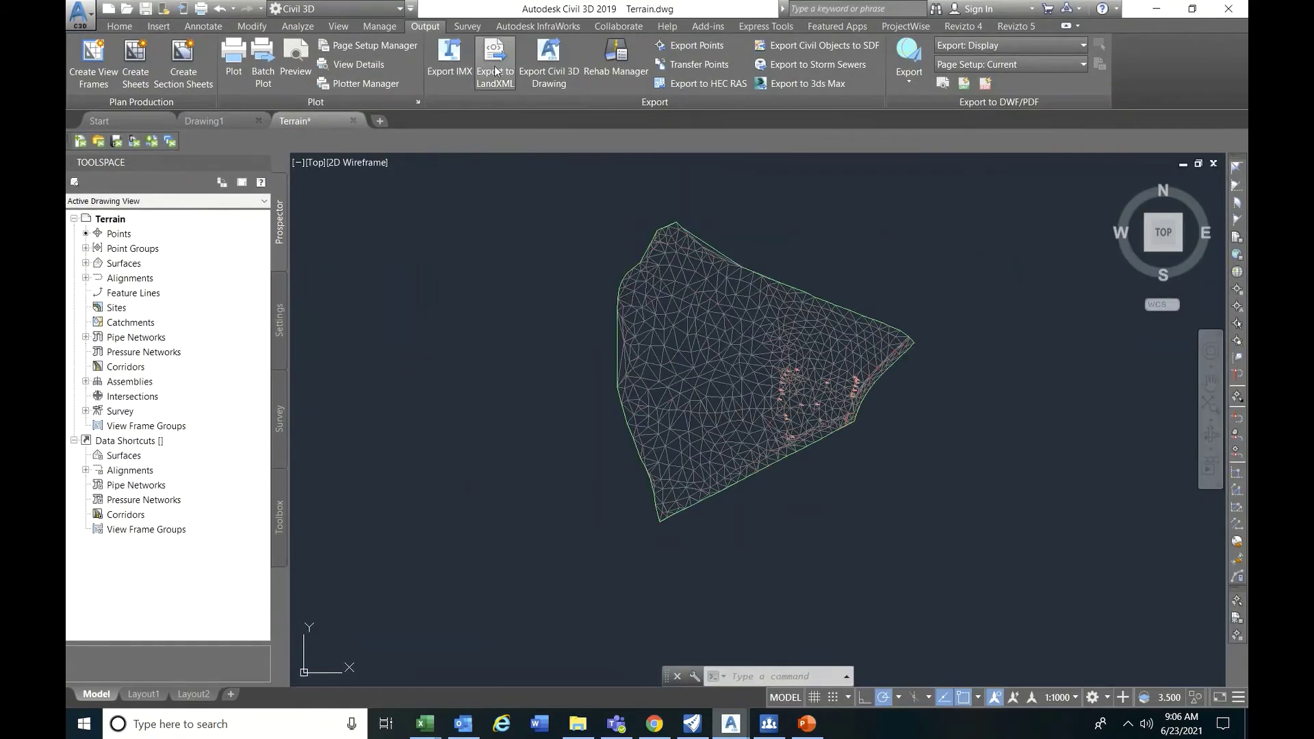
# Export to LandXML, excluding point groups, alignments, sites, pipe and pressure networks, and corridors
pyautogui.click(495, 61)
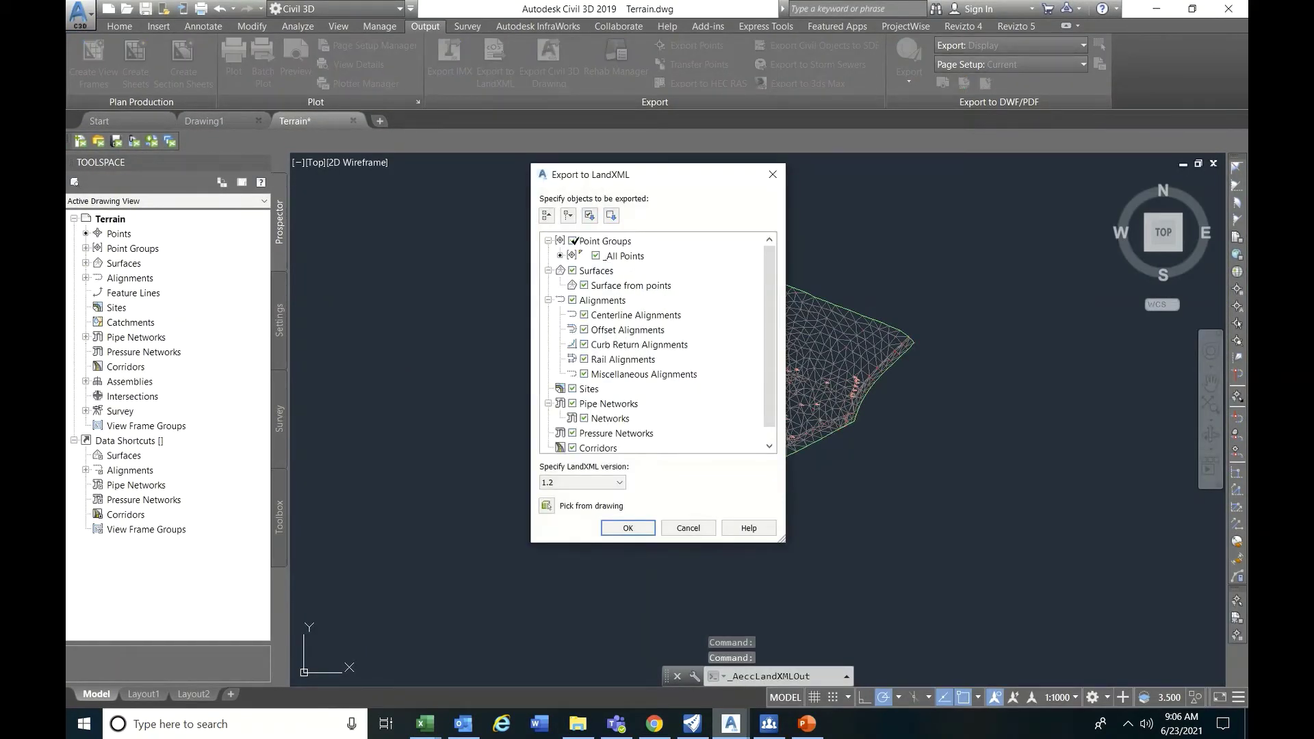
pyautogui.click(573, 241)
pyautogui.click(573, 301)
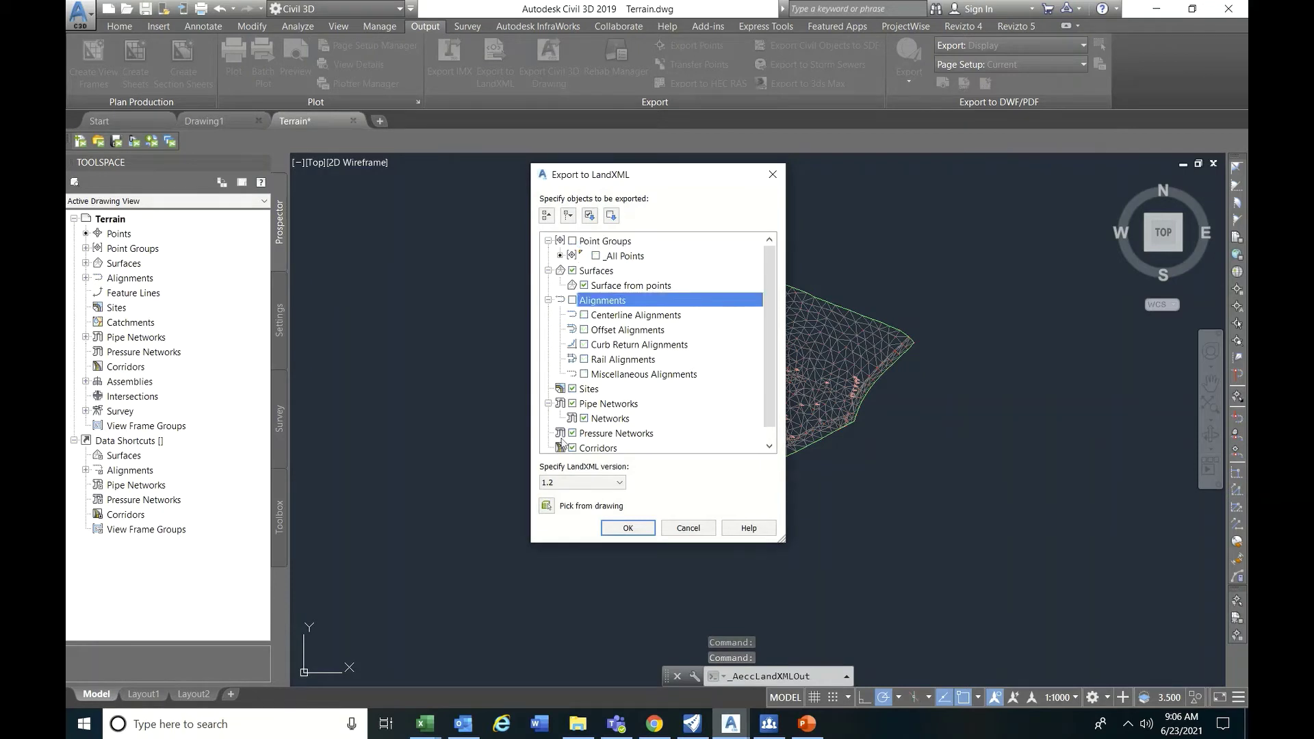
pyautogui.click(573, 389)
pyautogui.click(573, 404)
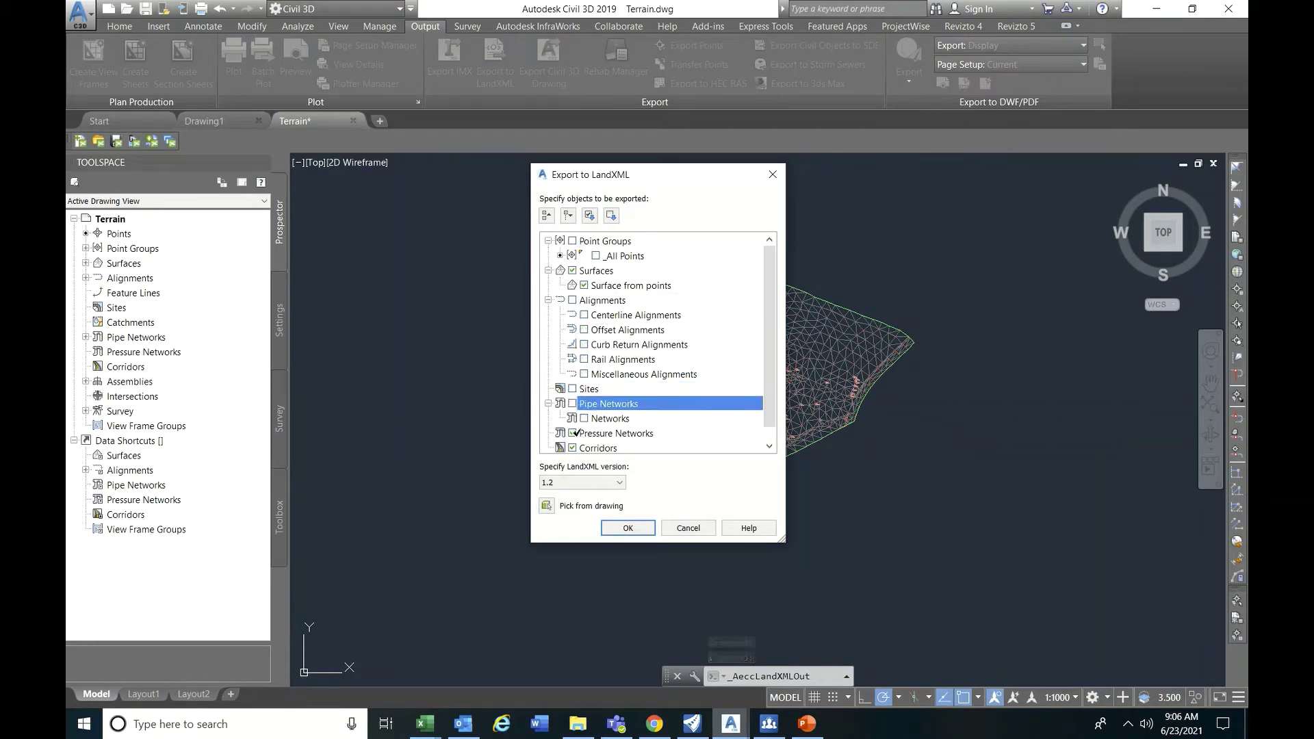
pyautogui.click(573, 433)
pyautogui.click(573, 449)
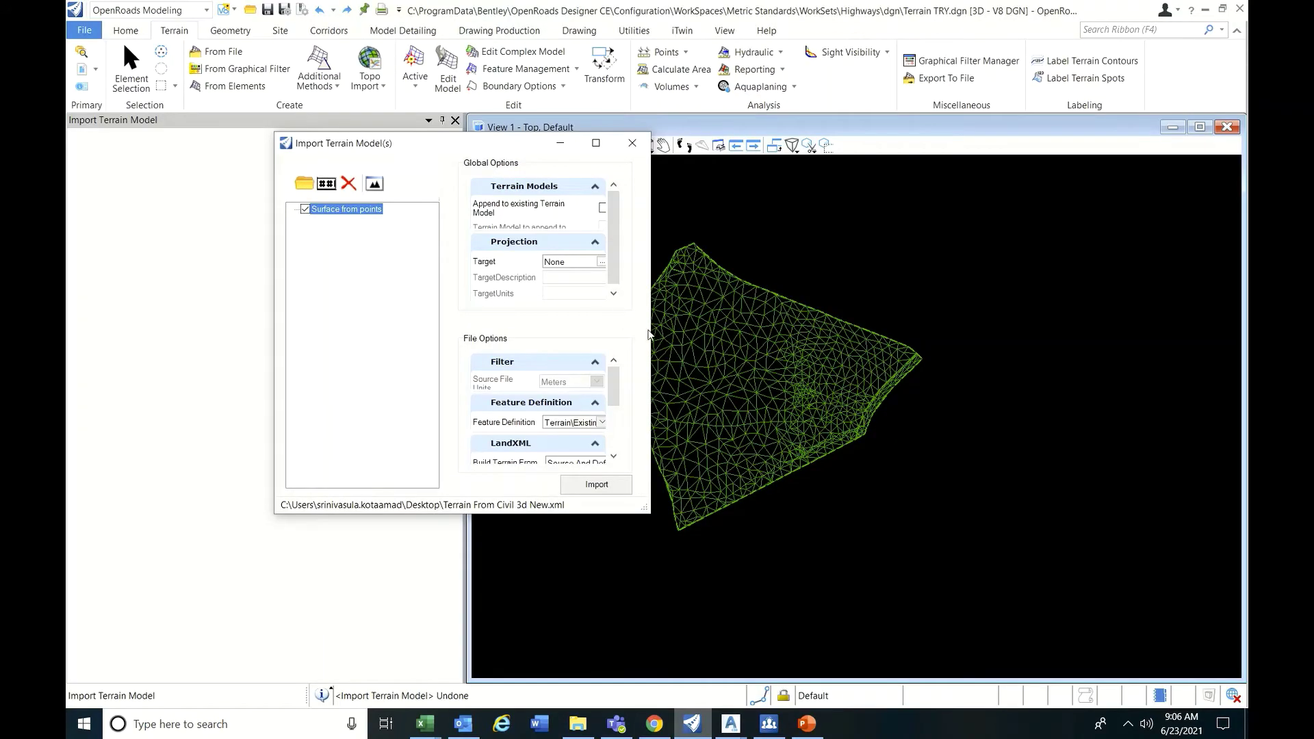
# Widen the Import Terrain Model(s) dialog, review File Options, and import Surface from points
pyautogui.moveTo(654, 330); pyautogui.dragTo(1006, 390)
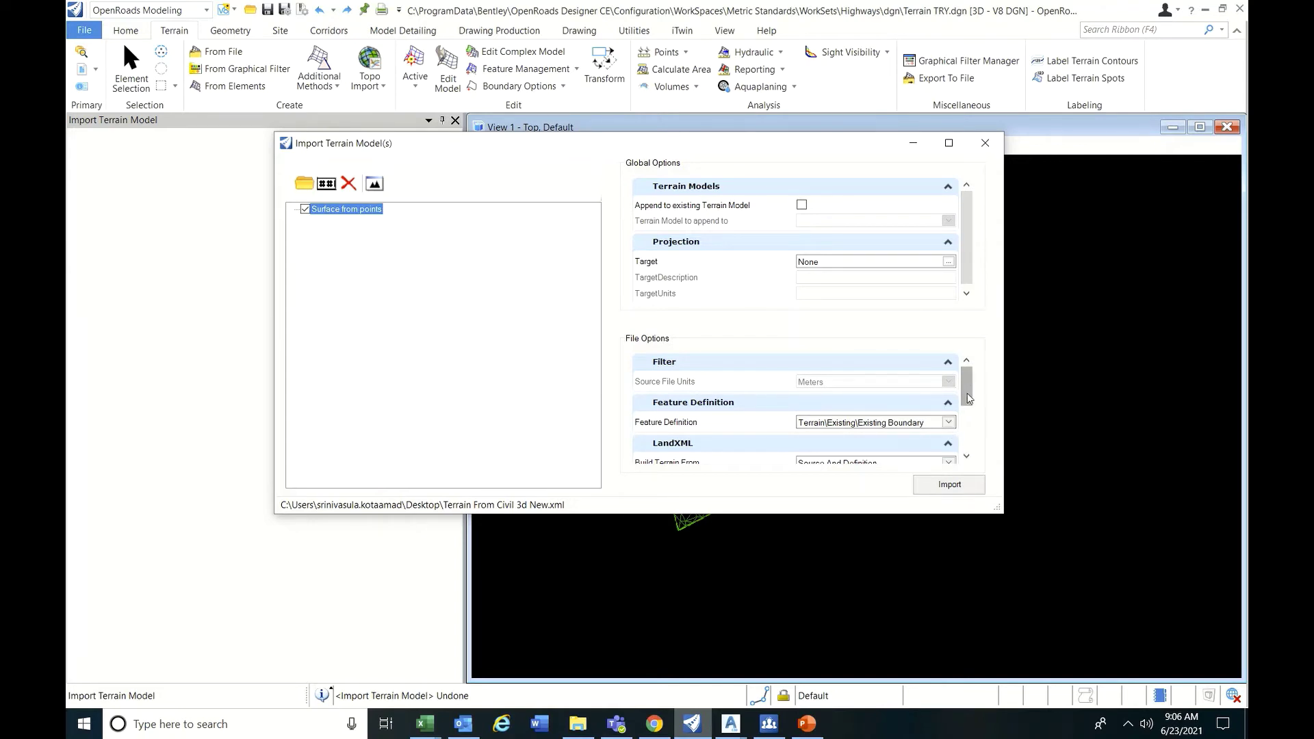
pyautogui.scroll(-5, 968, 399)
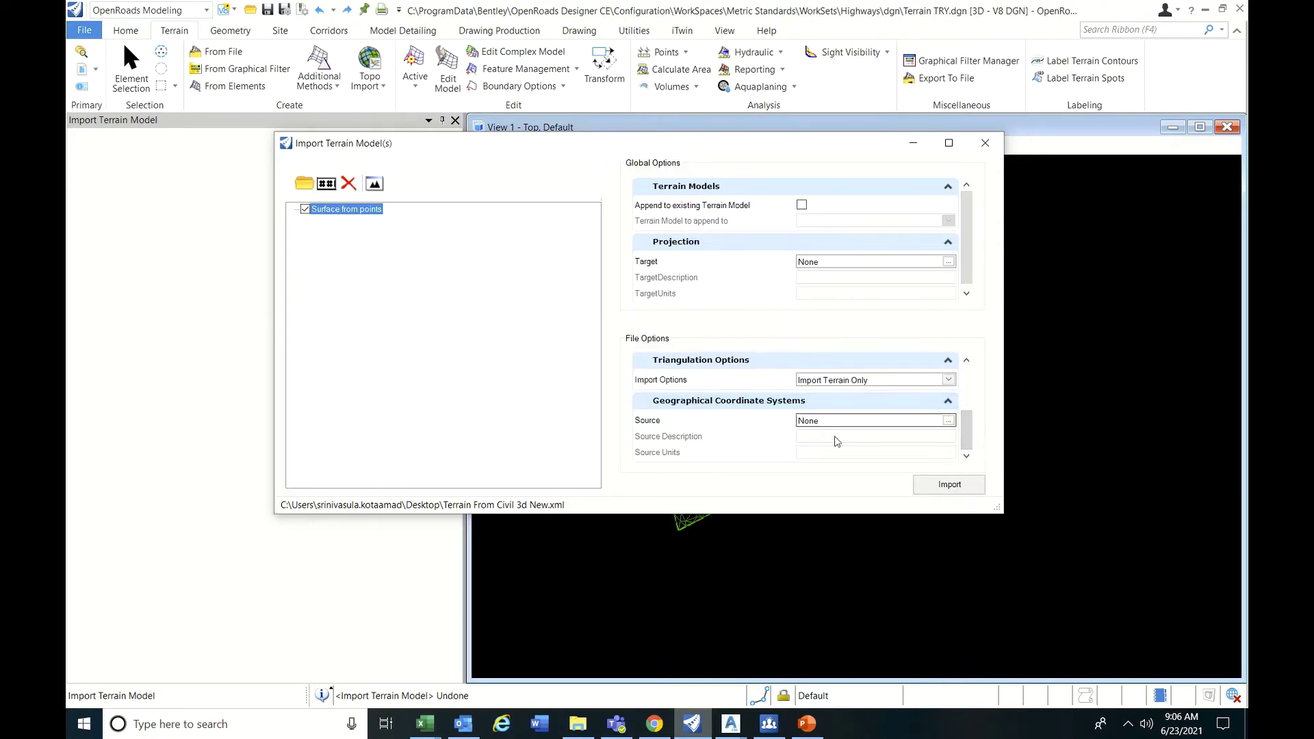
pyautogui.scroll(1, 839, 437)
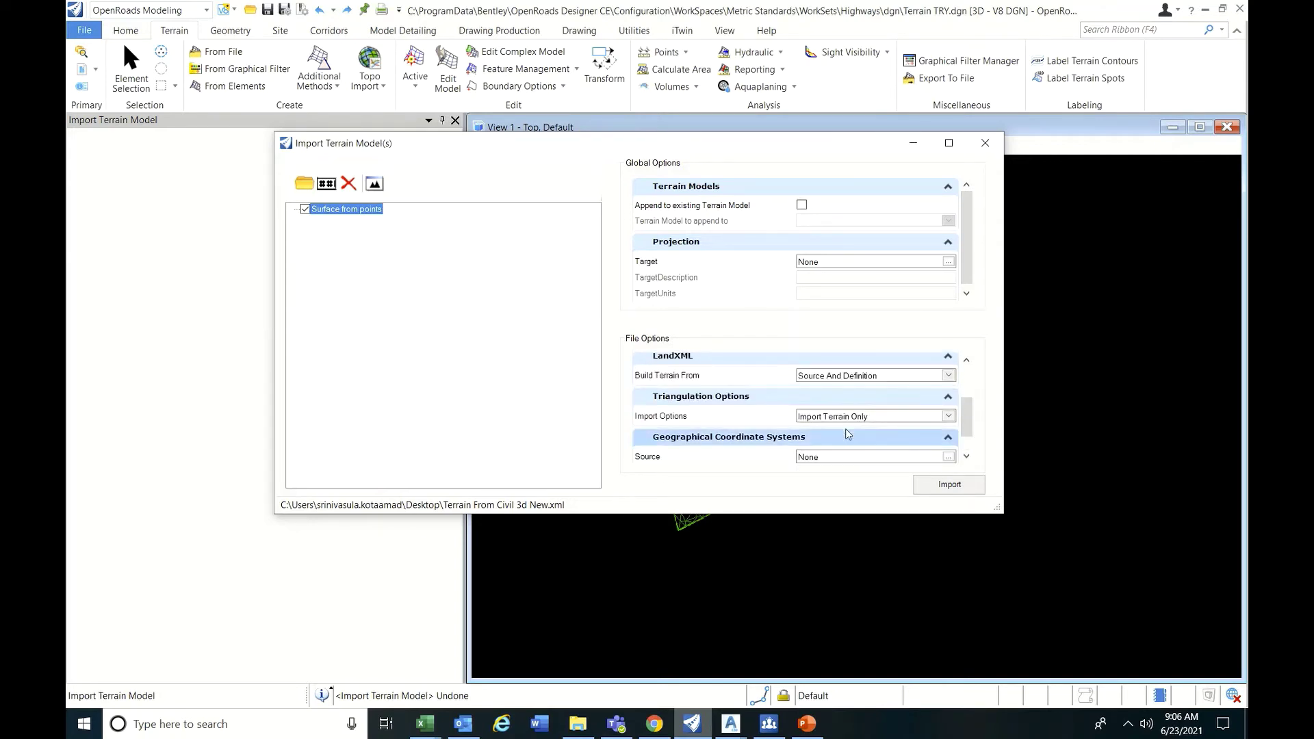
pyautogui.click(949, 485)
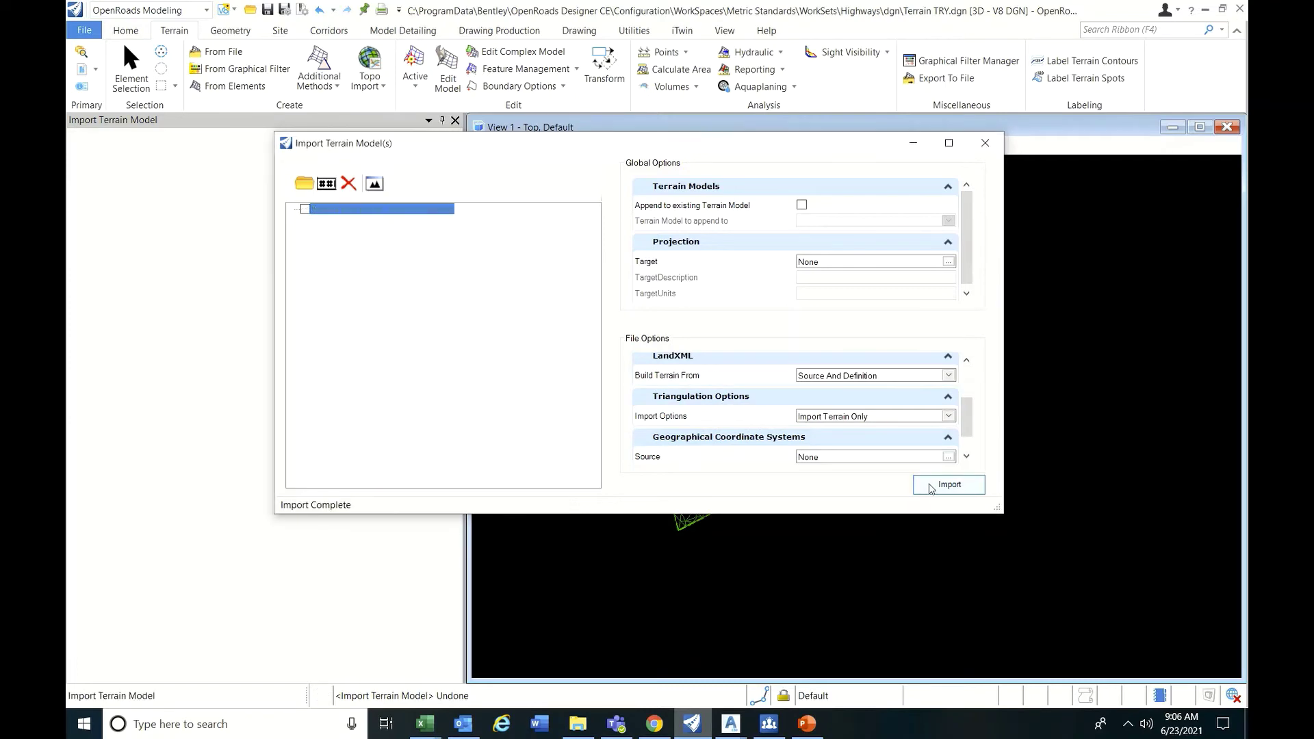
# Close the finished import and select the newly imported Surface from points terrain
pyautogui.click(985, 142)
pyautogui.scroll(3, 640, 369)
pyautogui.click(625, 367)
pyautogui.scroll(-4, 643, 359)
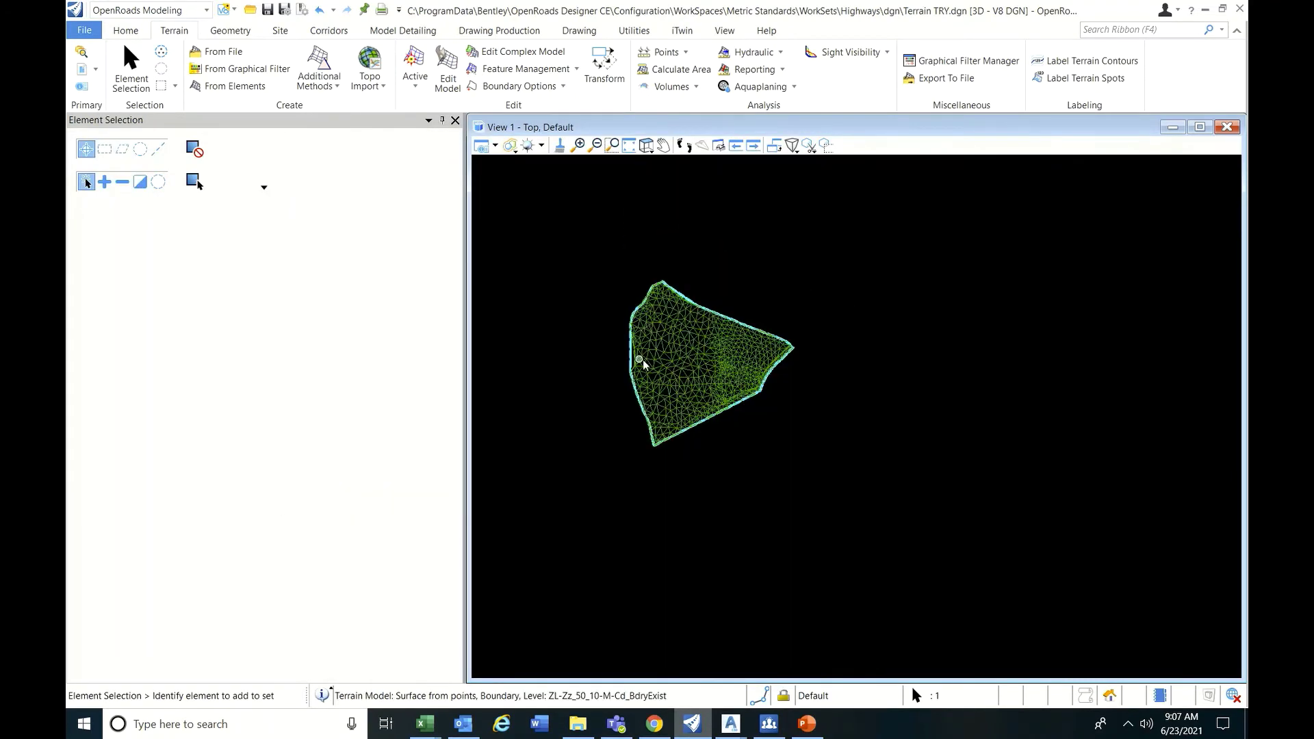
pyautogui.scroll(2, 611, 347)
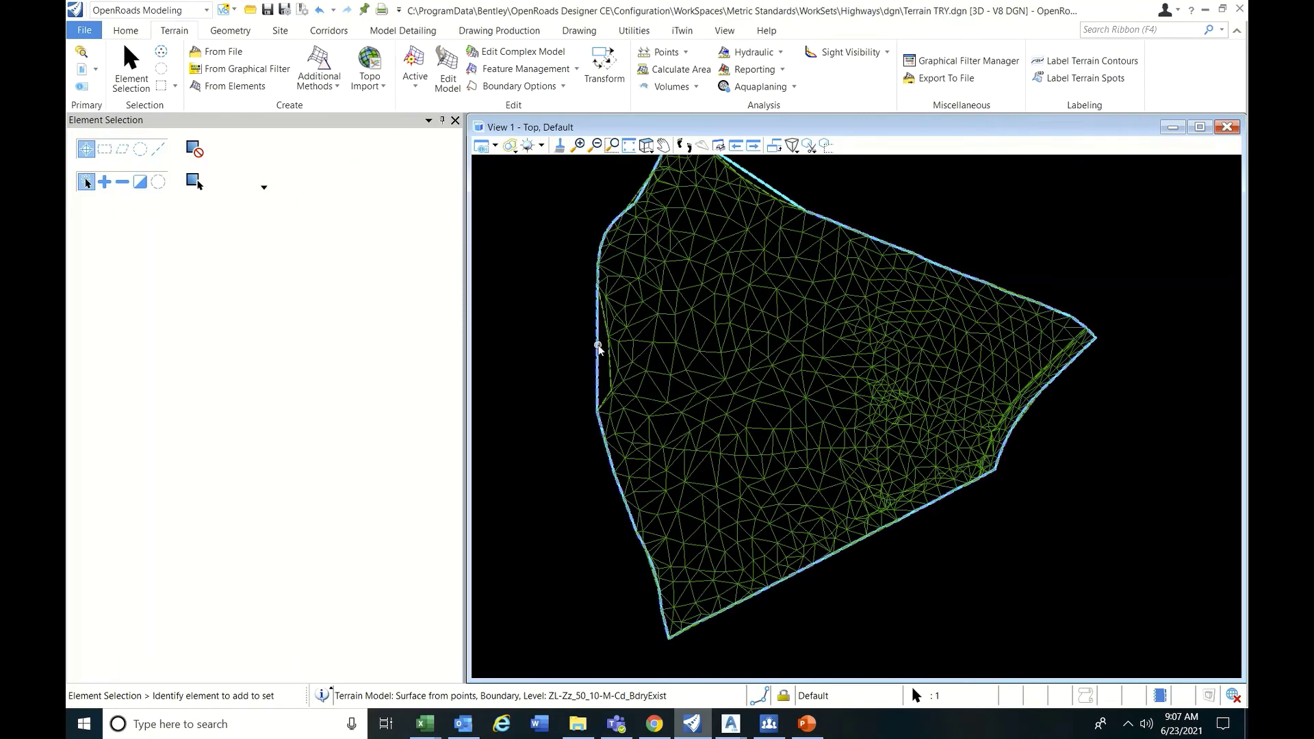
pyautogui.moveTo(736, 448)
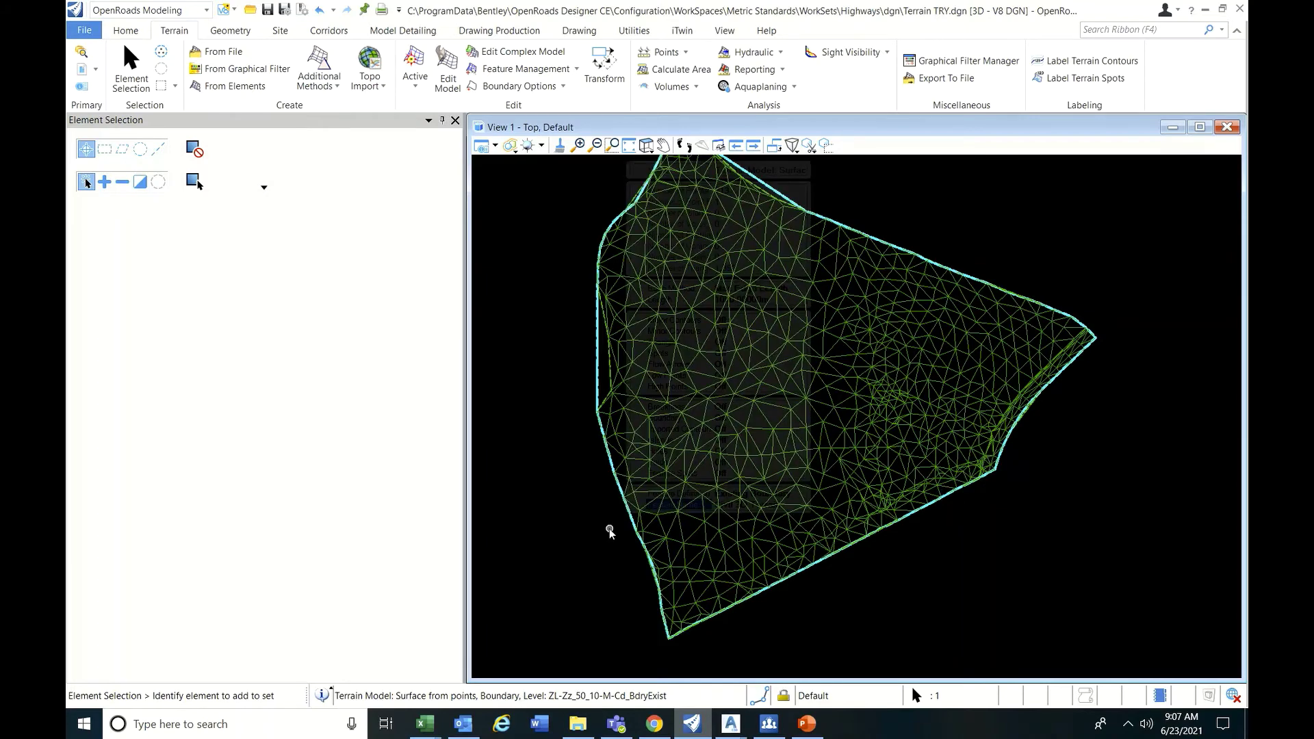
# Rename the Topo Survey terrain's Feature Name to 'Open Roads Terrain'
pyautogui.click(587, 494)
pyautogui.click(616, 385)
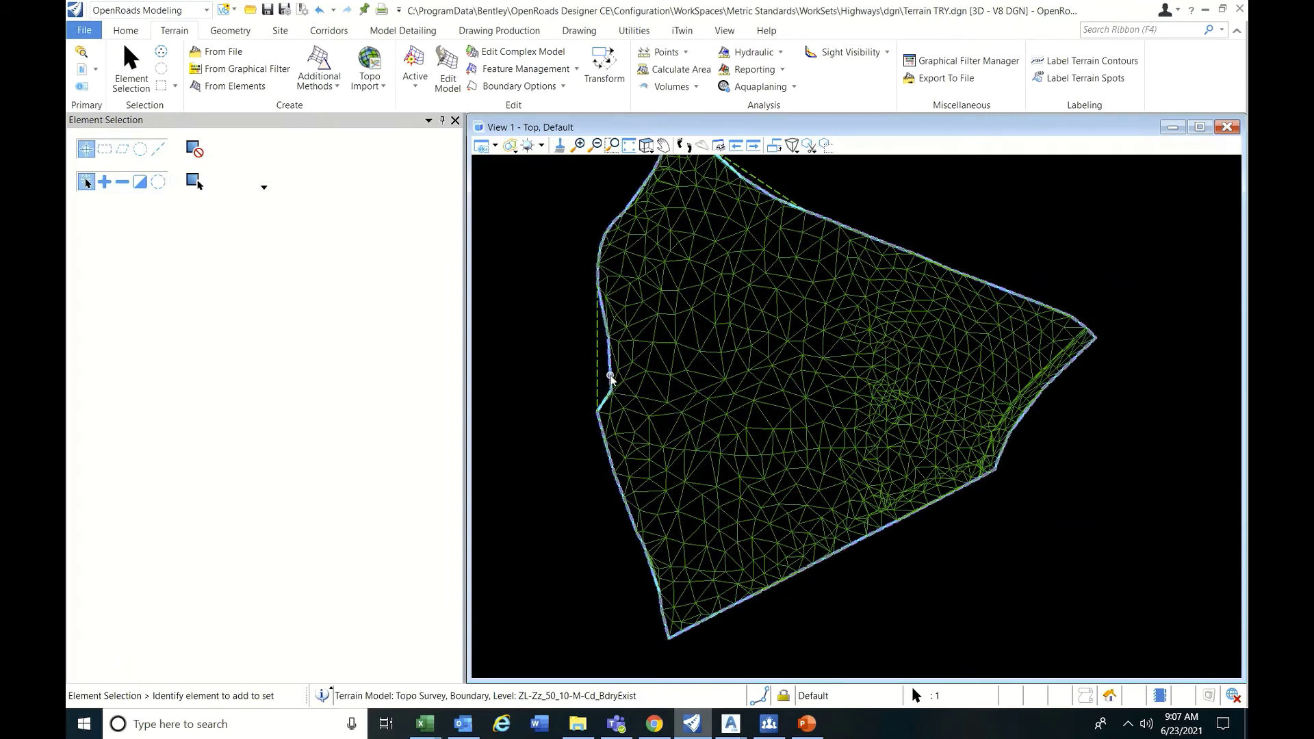
pyautogui.moveTo(630, 369)
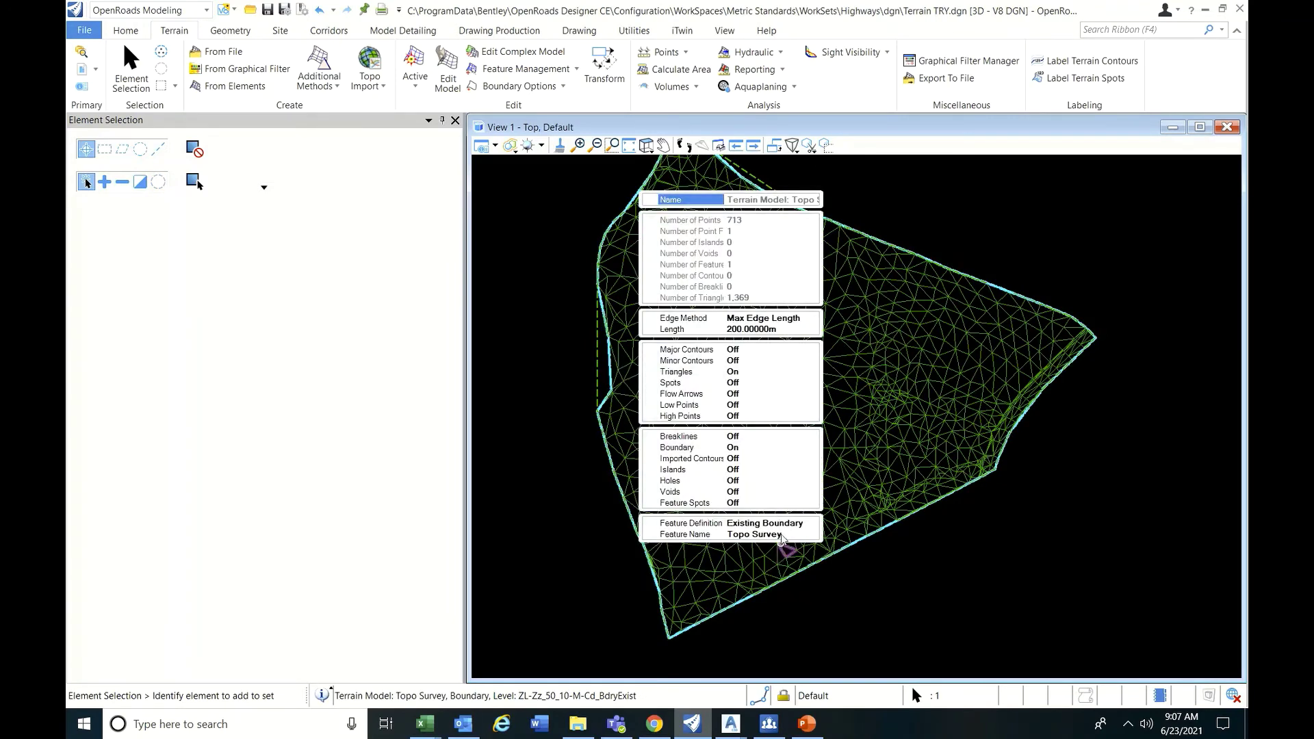
pyautogui.moveTo(781, 536); pyautogui.dragTo(751, 536)
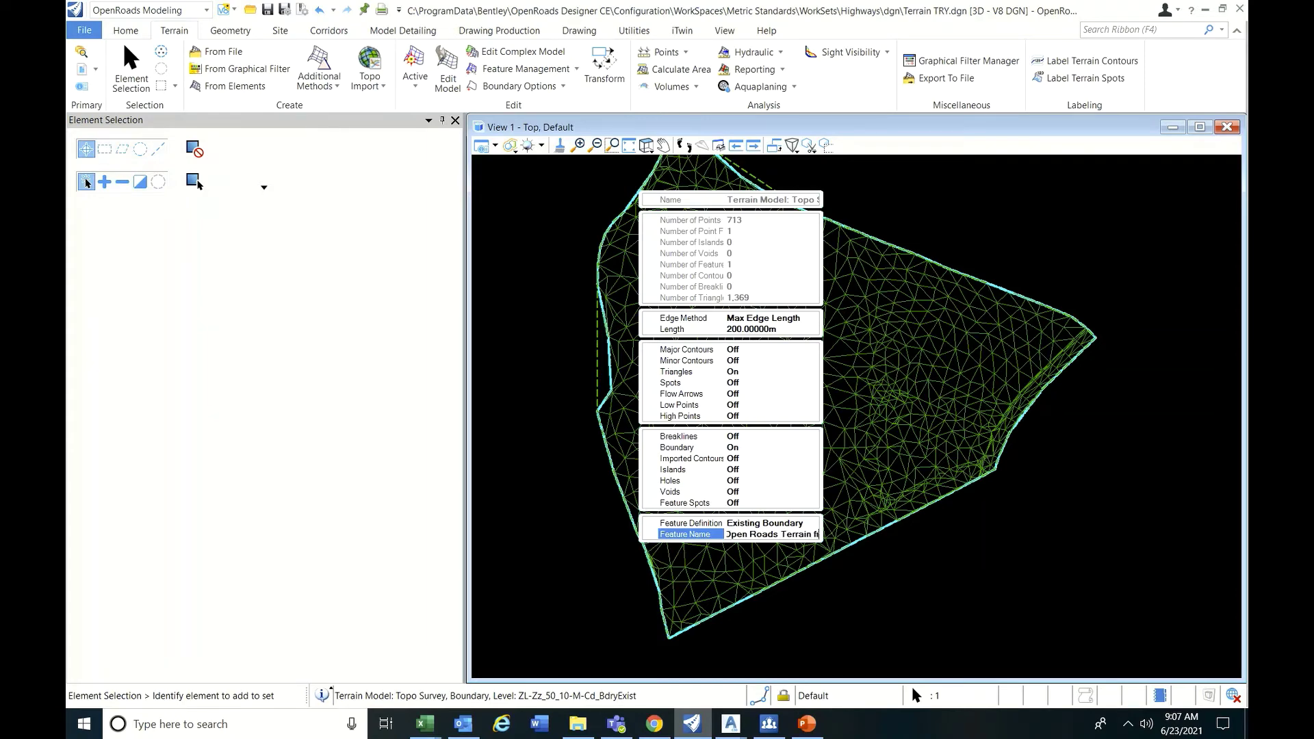
pyautogui.press('Return')
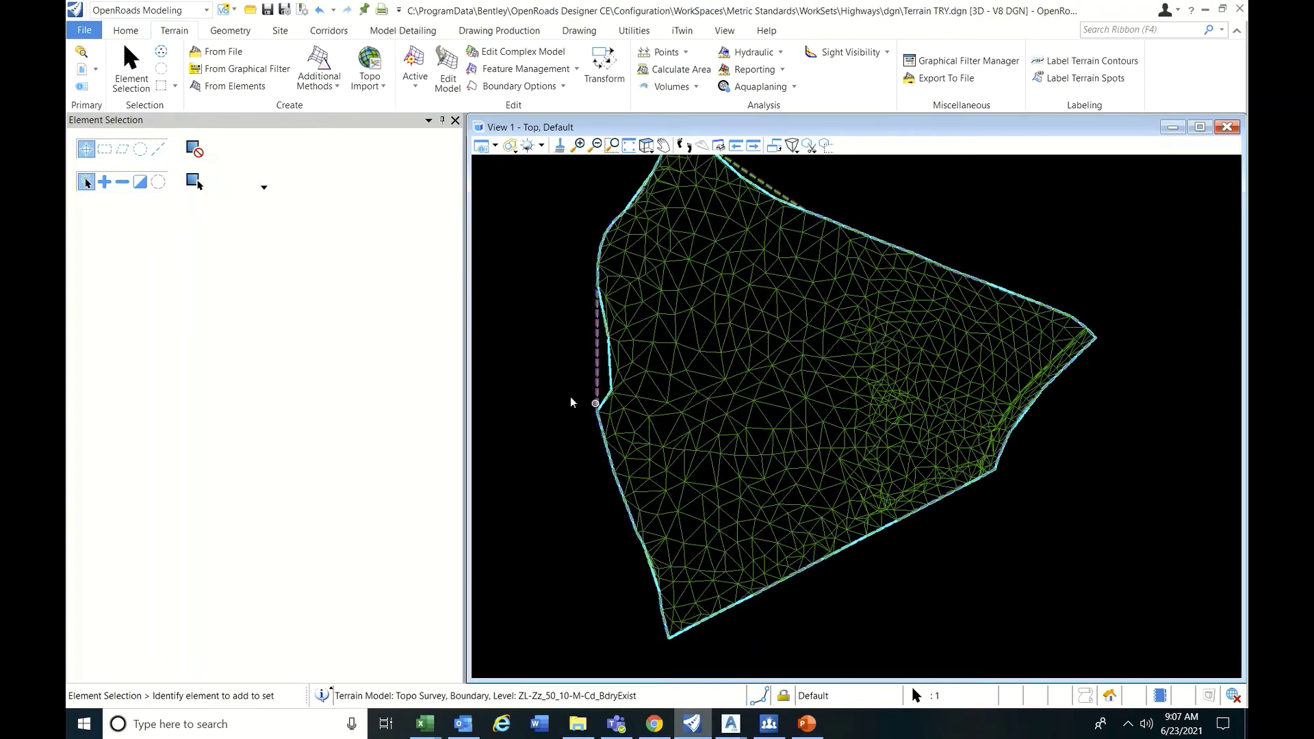
# Create a terrain-to-terrain delta of Civil 3D Terrain versus Open Roads Terrain, both offsets 0
pyautogui.click(573, 398)
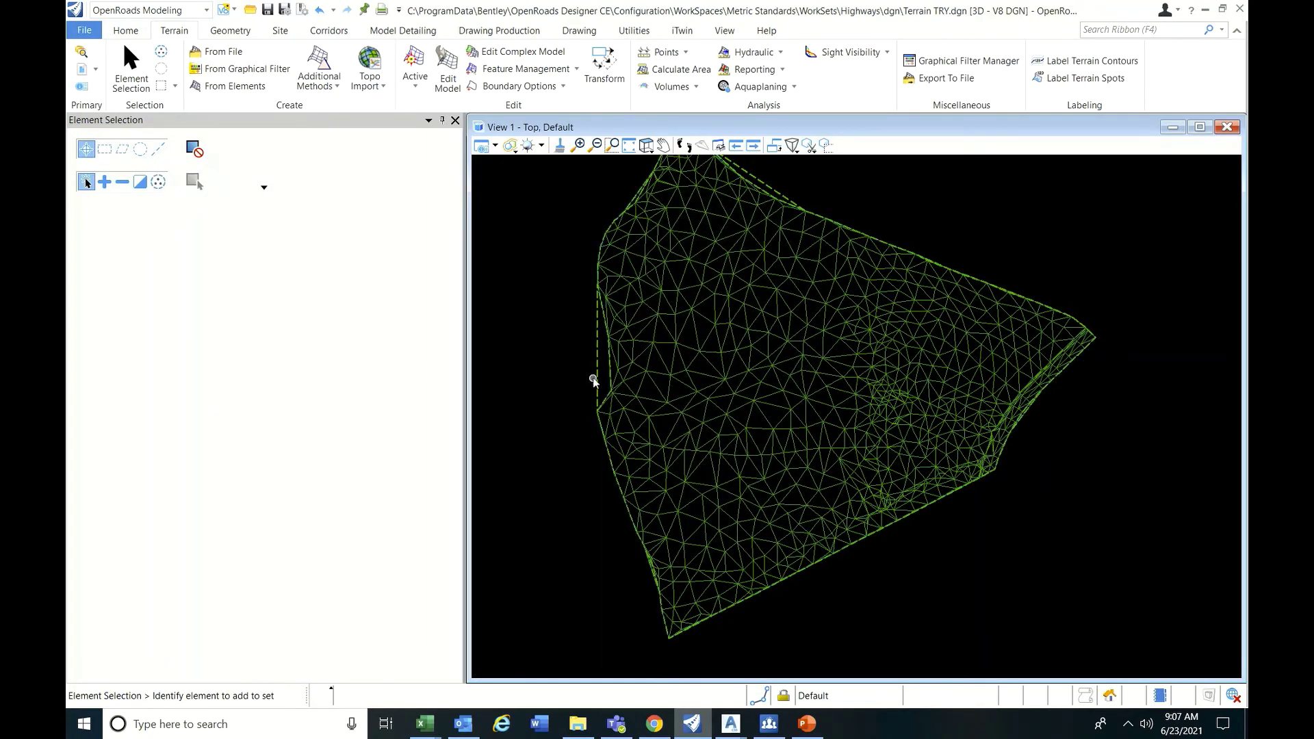
pyautogui.click(319, 77)
pyautogui.click(372, 205)
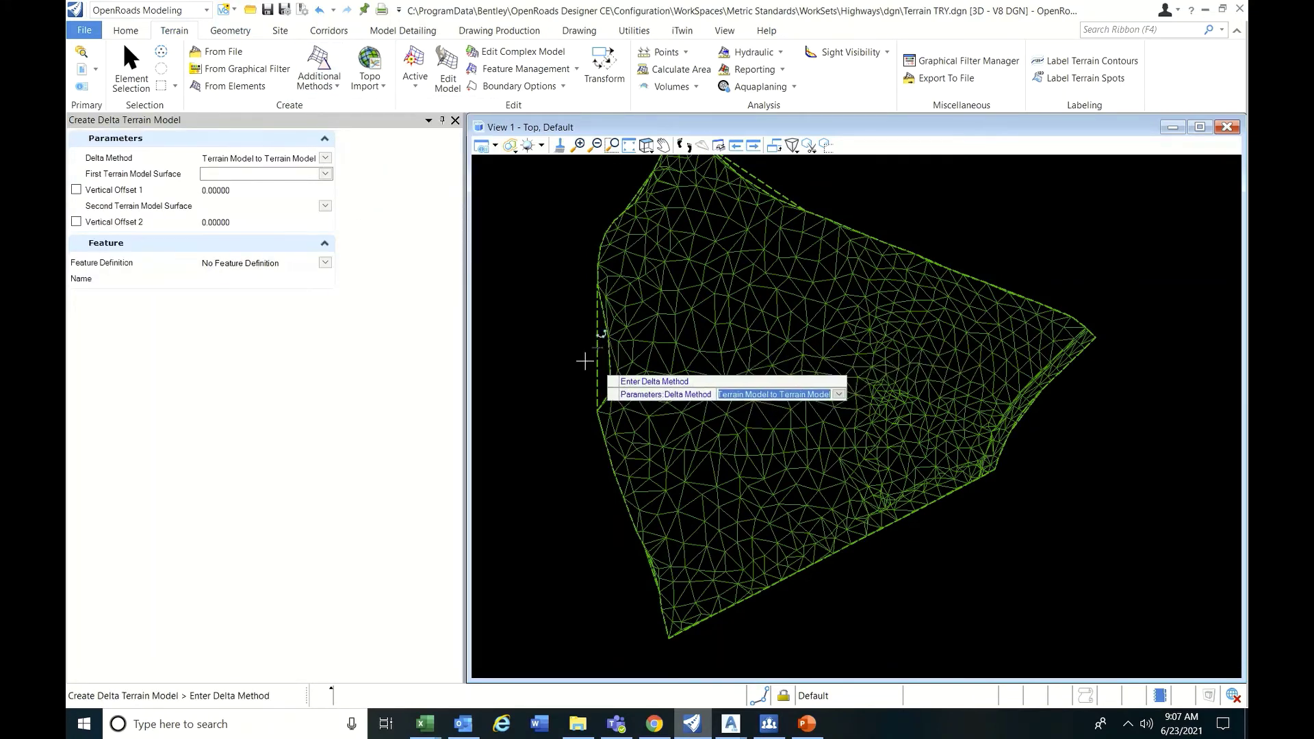
pyautogui.click(541, 329)
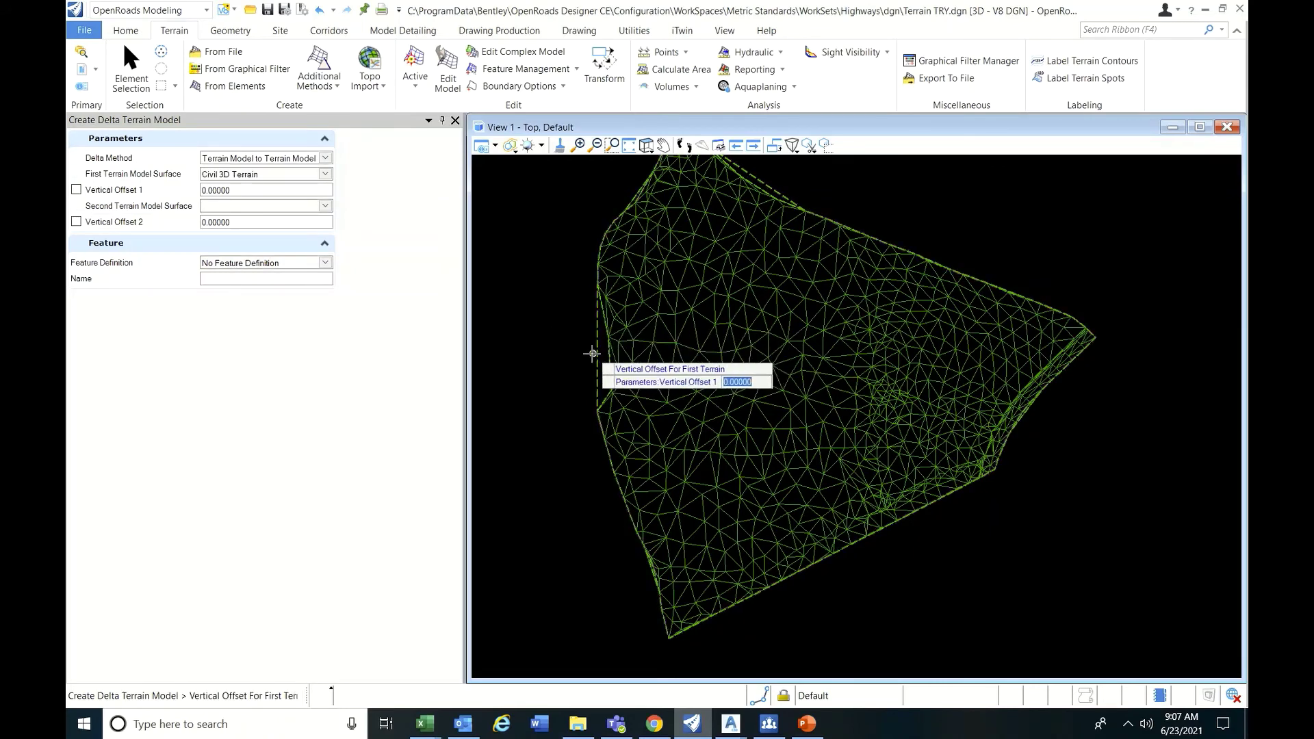
pyautogui.scroll(8, 589, 350)
pyautogui.click(558, 348)
pyautogui.scroll(-3, 560, 348)
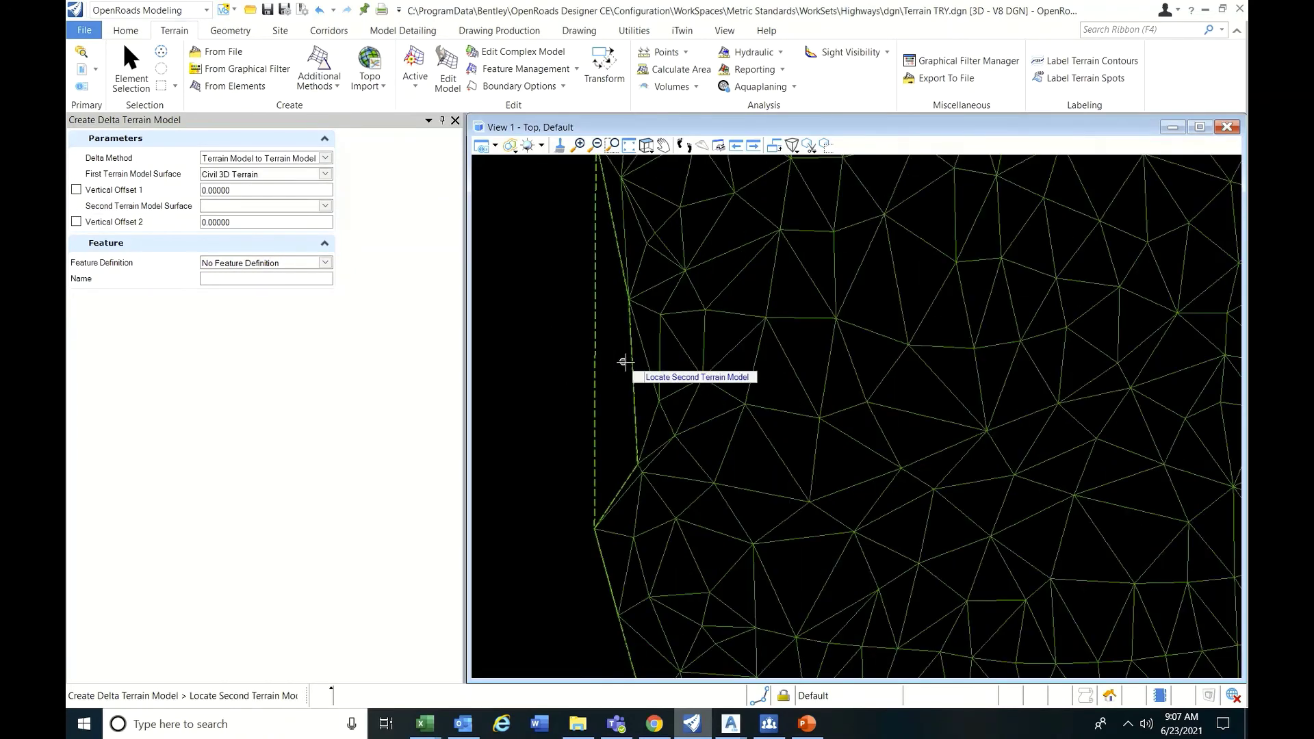
pyautogui.click(625, 361)
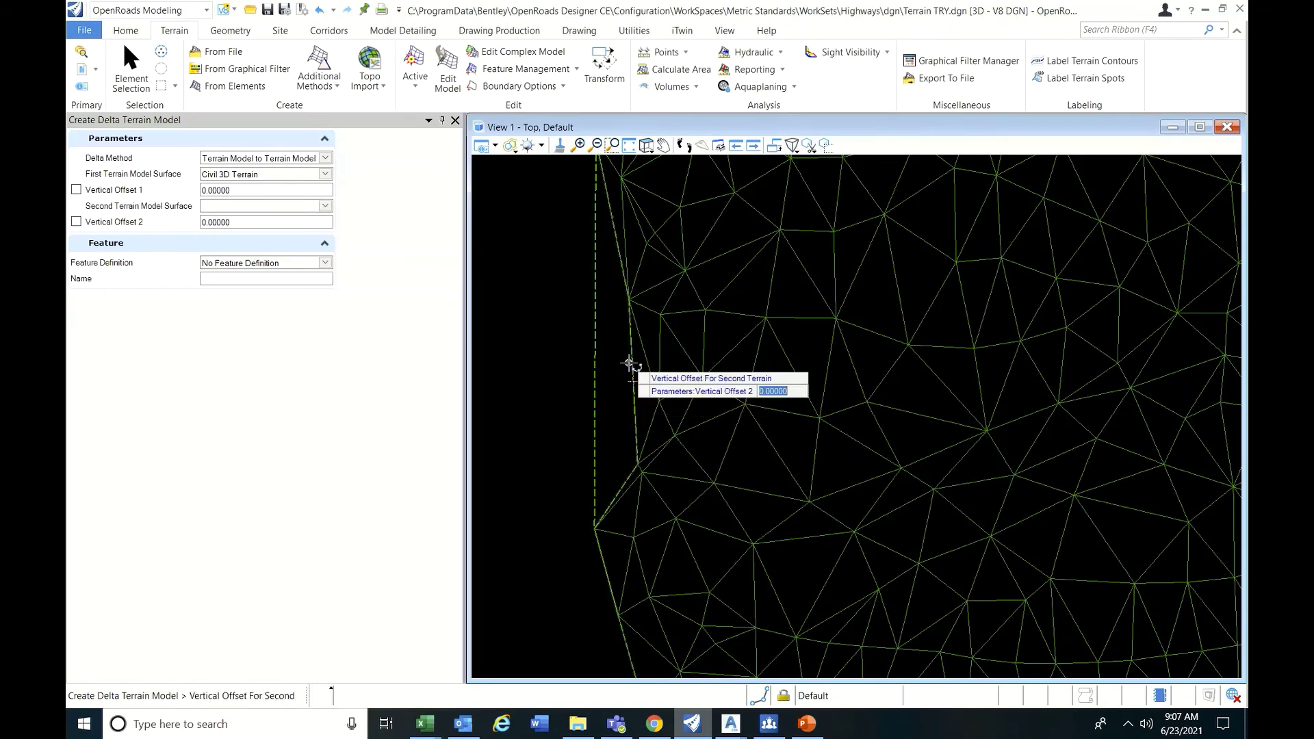
pyautogui.click(549, 341)
pyautogui.click(549, 341)
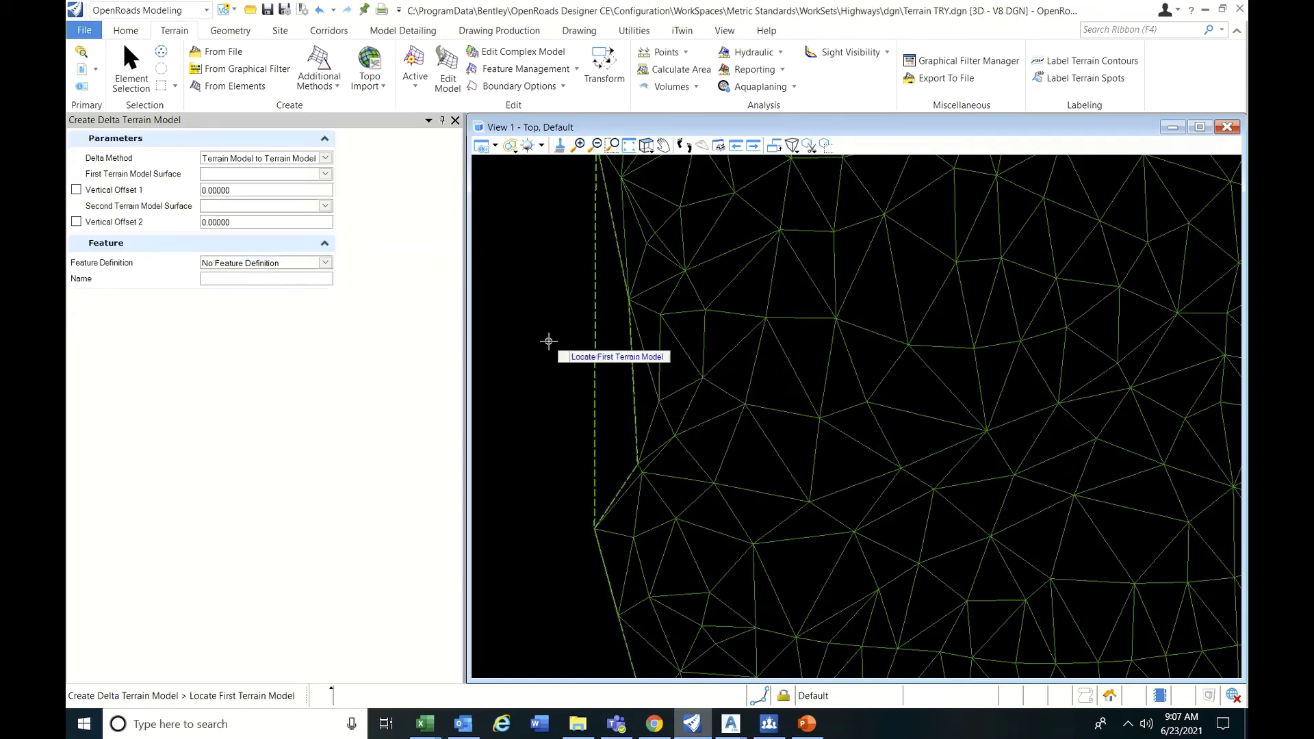
# Tilt the view with free dynamic rotation to see the terrains in 3D
pyautogui.scroll(-6, 548, 341)
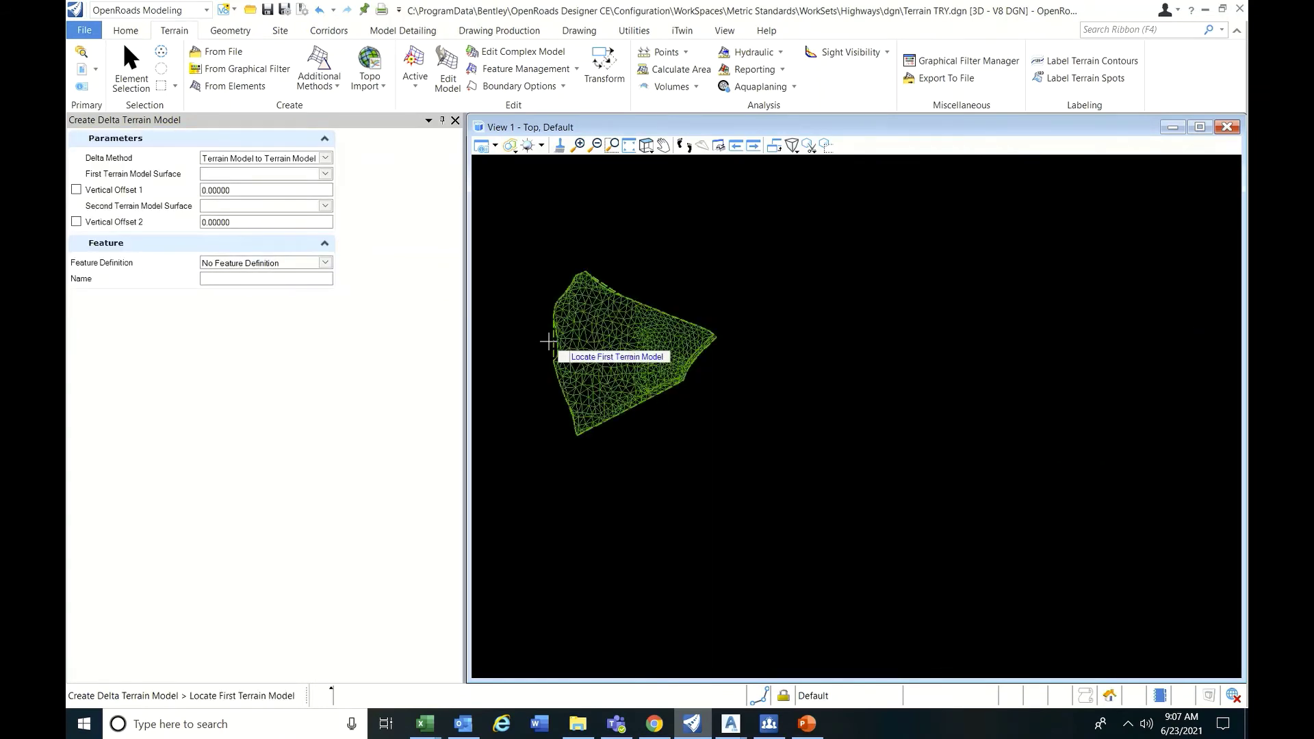
pyautogui.click(646, 151)
pyautogui.click(681, 161)
pyautogui.moveTo(637, 393); pyautogui.dragTo(633, 273)
pyautogui.rightClick(633, 273)
# Set the Delta Terrain Model's Feature Definition to Terrain > Existing > Existing Contours and Triangles
pyautogui.scroll(8, 616, 465)
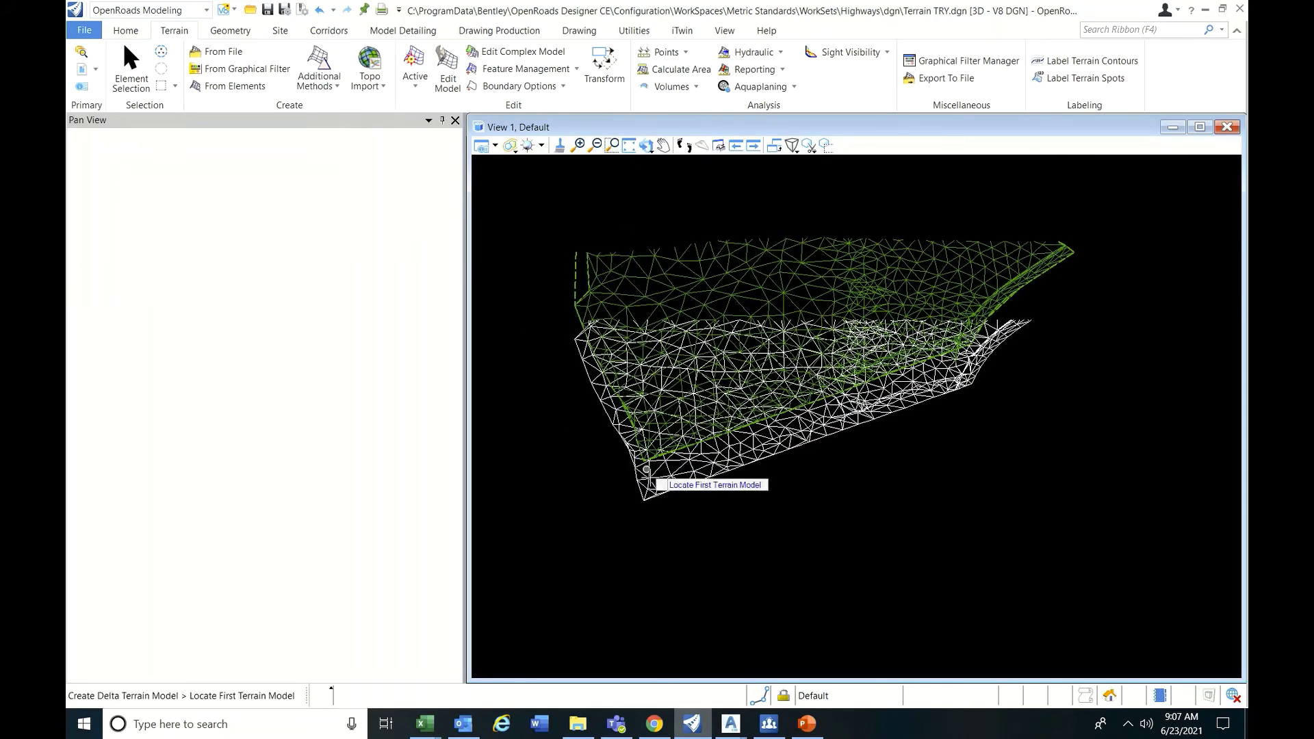
pyautogui.click(130, 66)
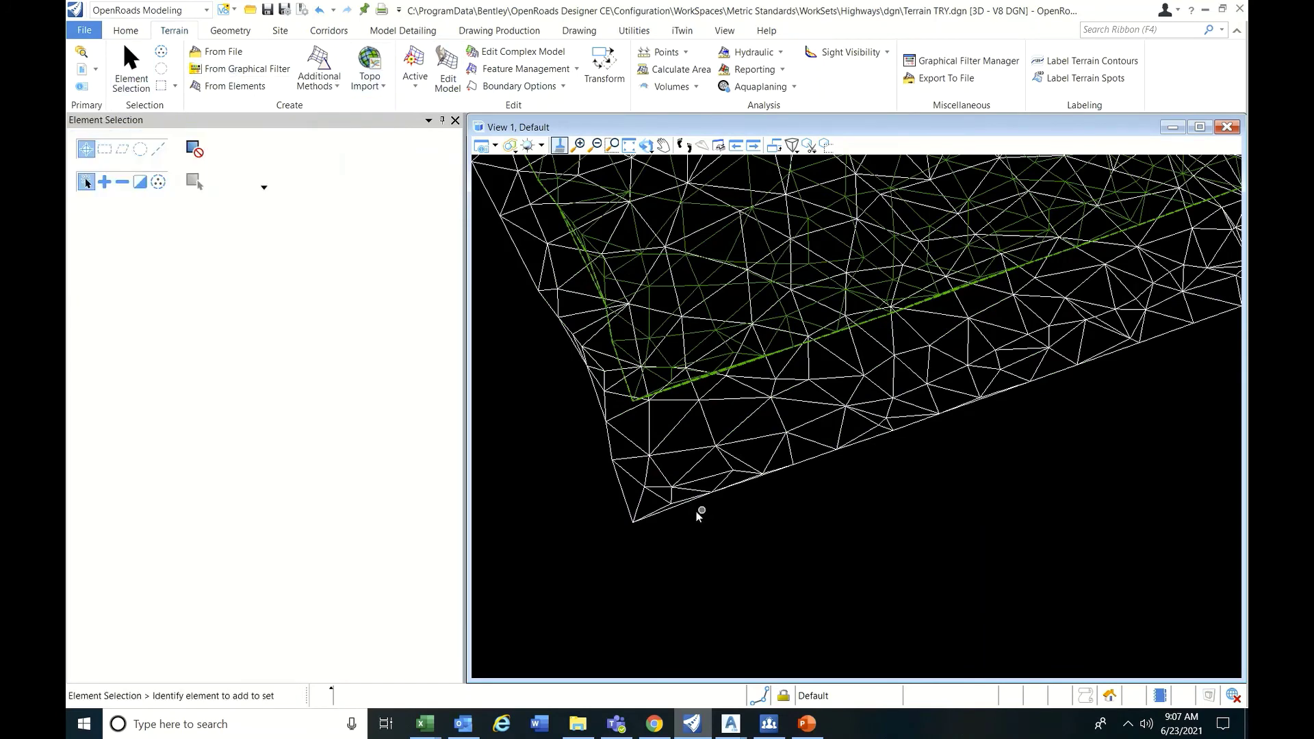
pyautogui.click(626, 498)
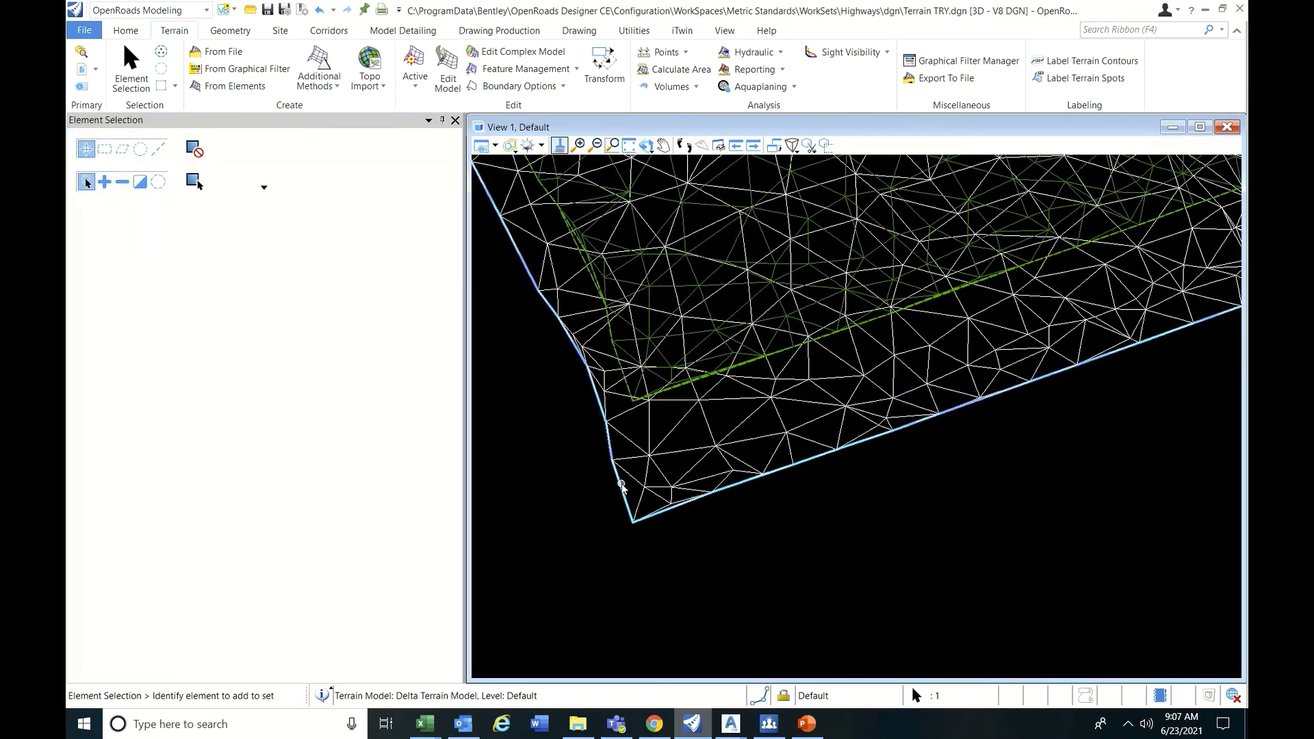
pyautogui.moveTo(746, 503)
pyautogui.click(832, 628)
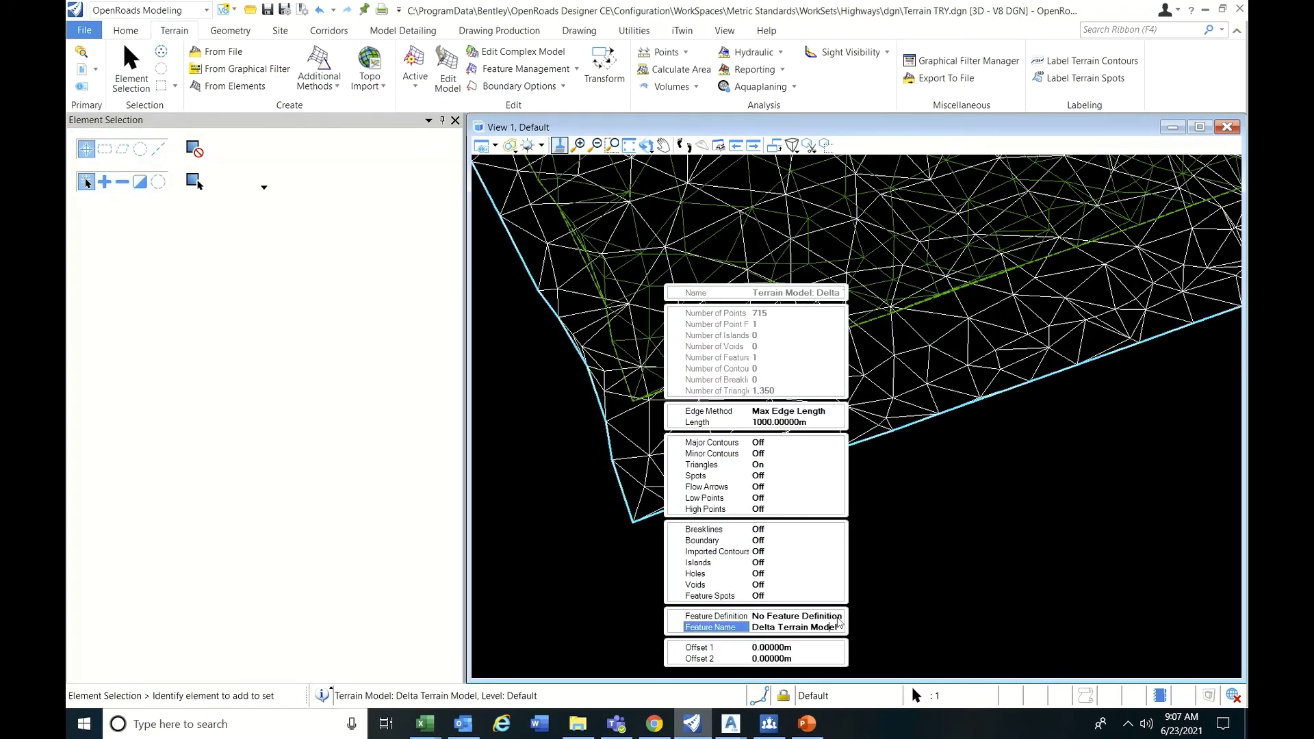
pyautogui.click(794, 616)
pyautogui.click(838, 616)
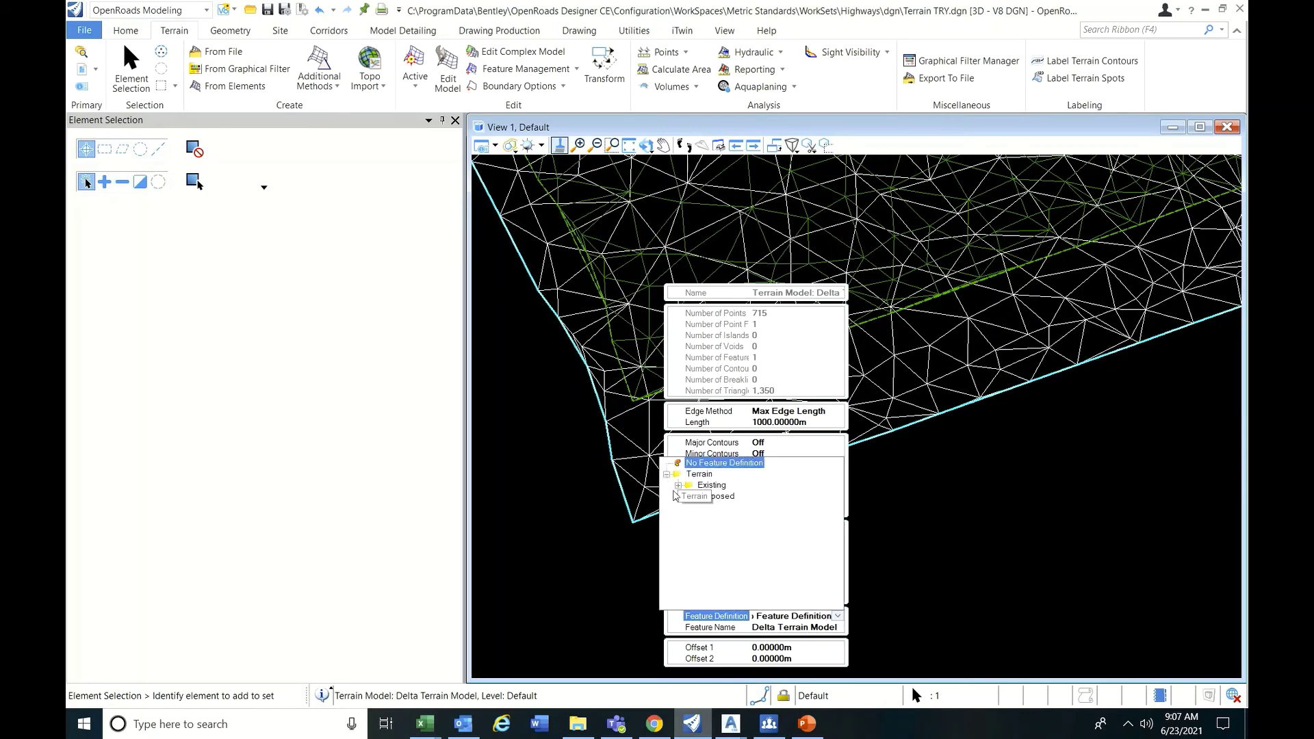
pyautogui.click(678, 485)
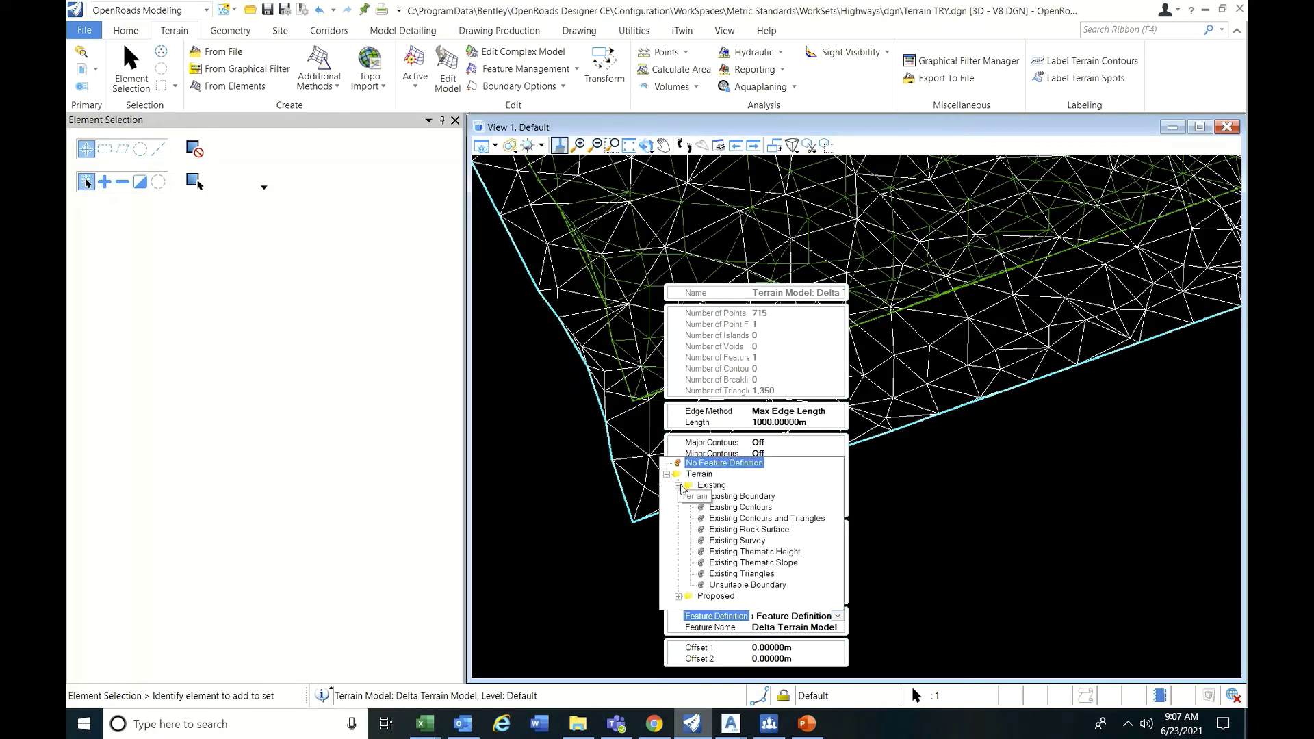
pyautogui.click(751, 510)
# Rotate the view to a side elevation showing both terrains
pyautogui.scroll(-4, 681, 504)
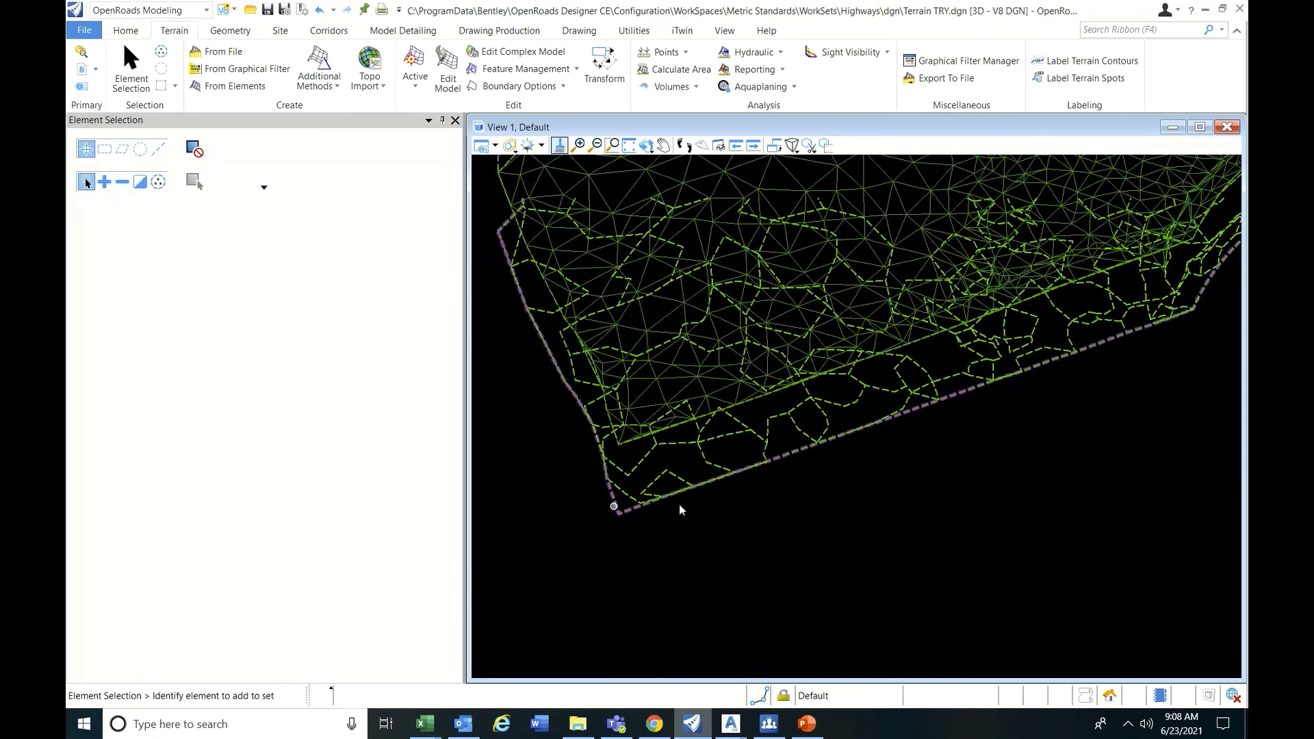
pyautogui.scroll(4, 678, 487)
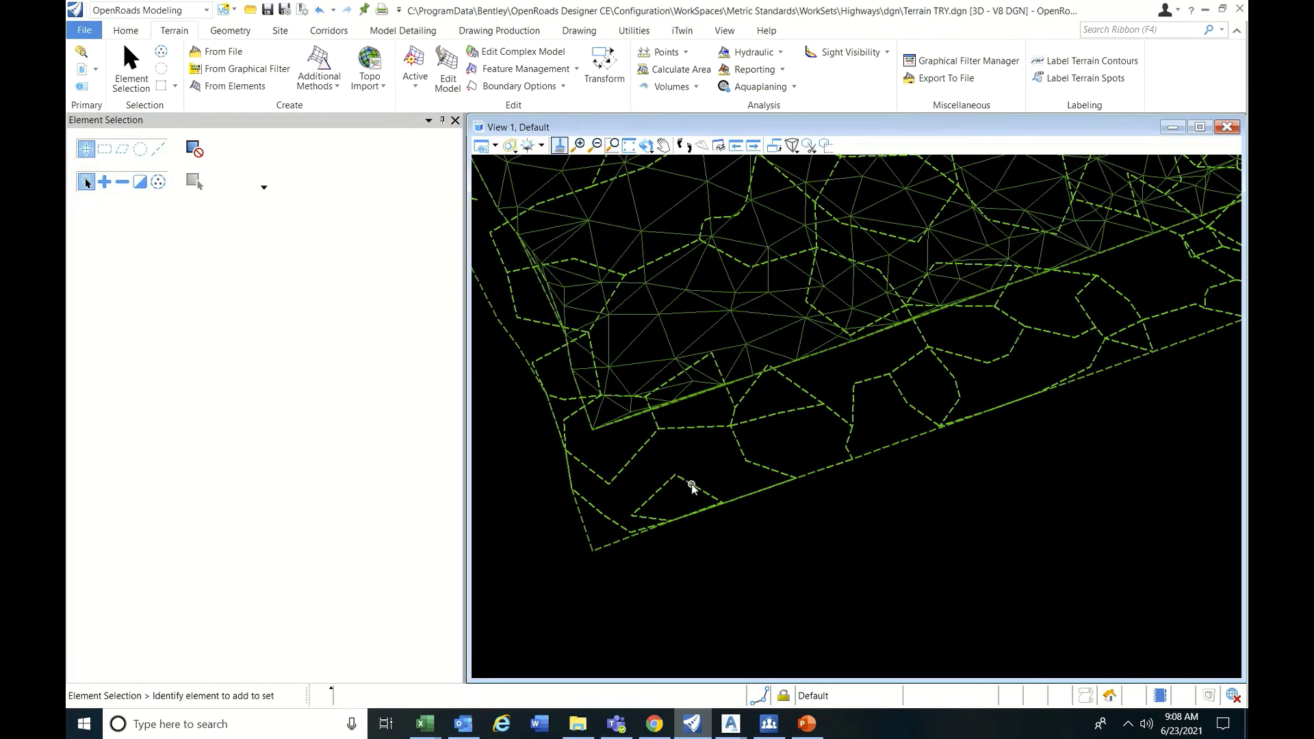
pyautogui.click(583, 519)
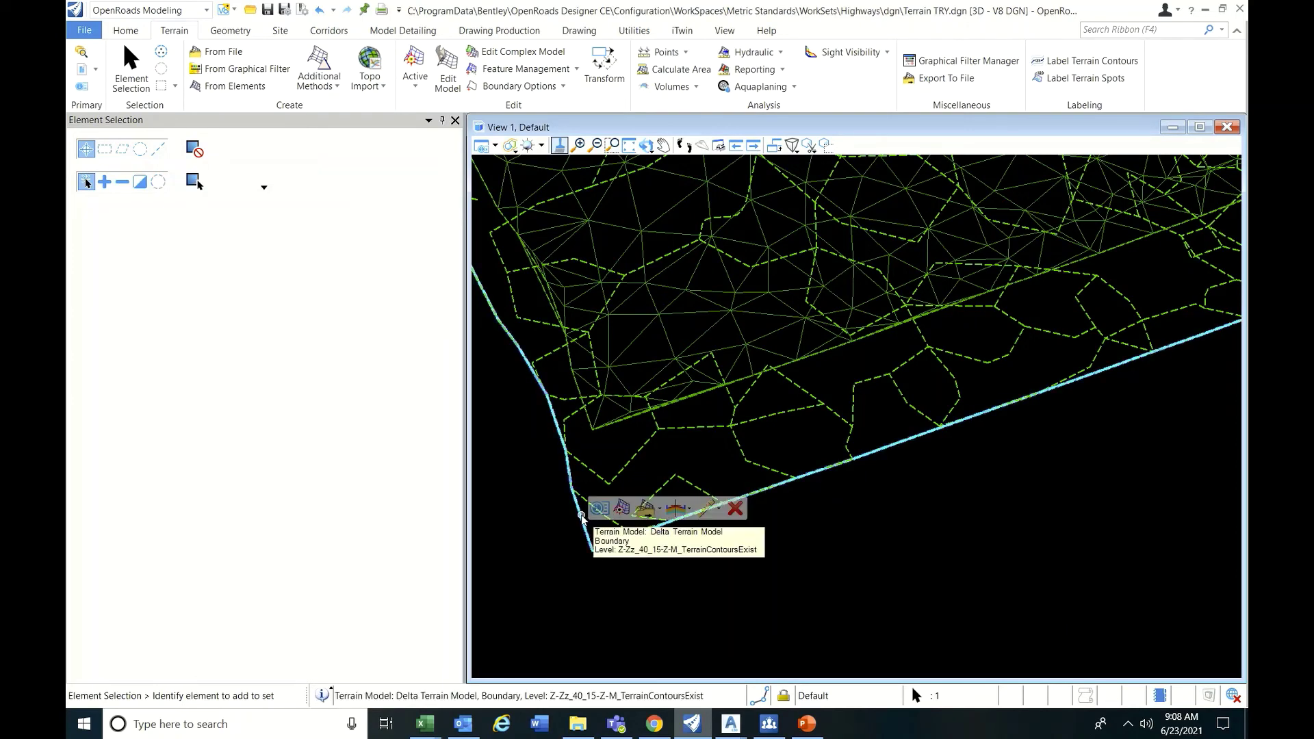
pyautogui.keyDown('shift'); pyautogui.moveTo(582, 520); pyautogui.dragTo(731, 496, button='middle'); pyautogui.keyUp('shift')
pyautogui.scroll(3, 718, 491)
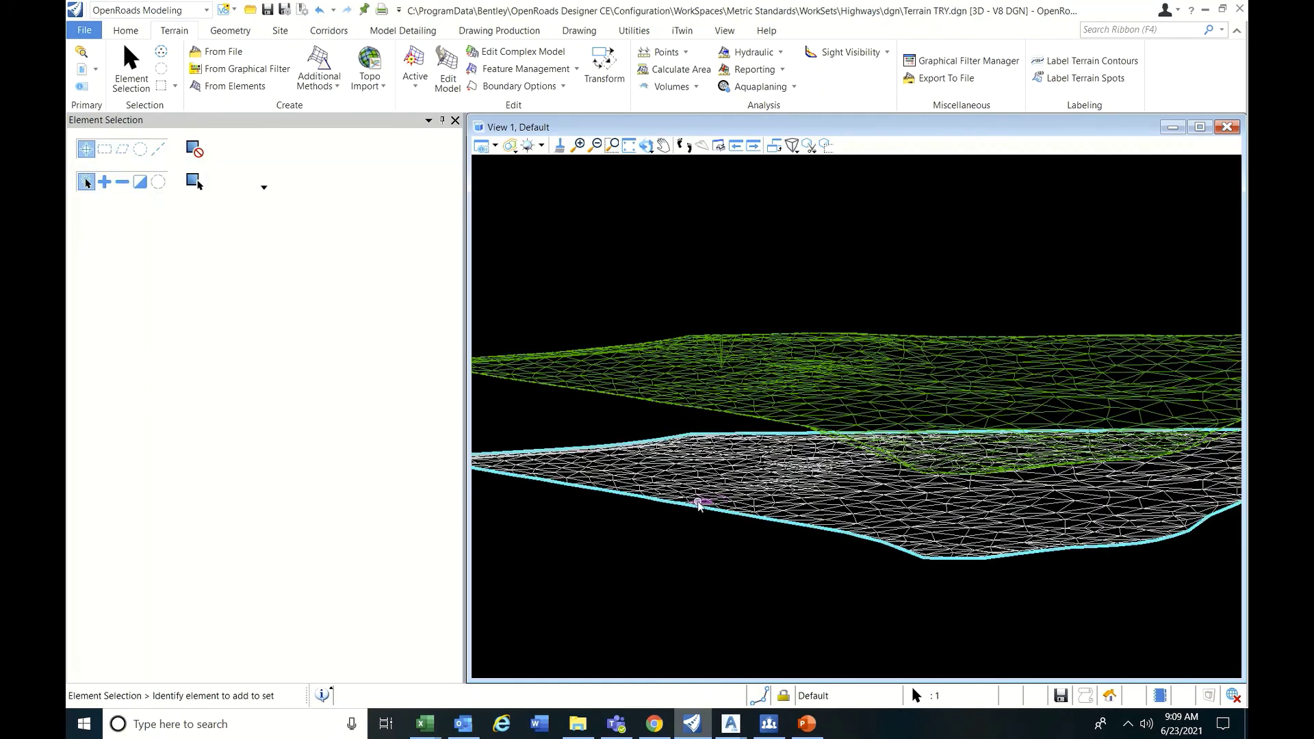
pyautogui.scroll(2, 698, 504)
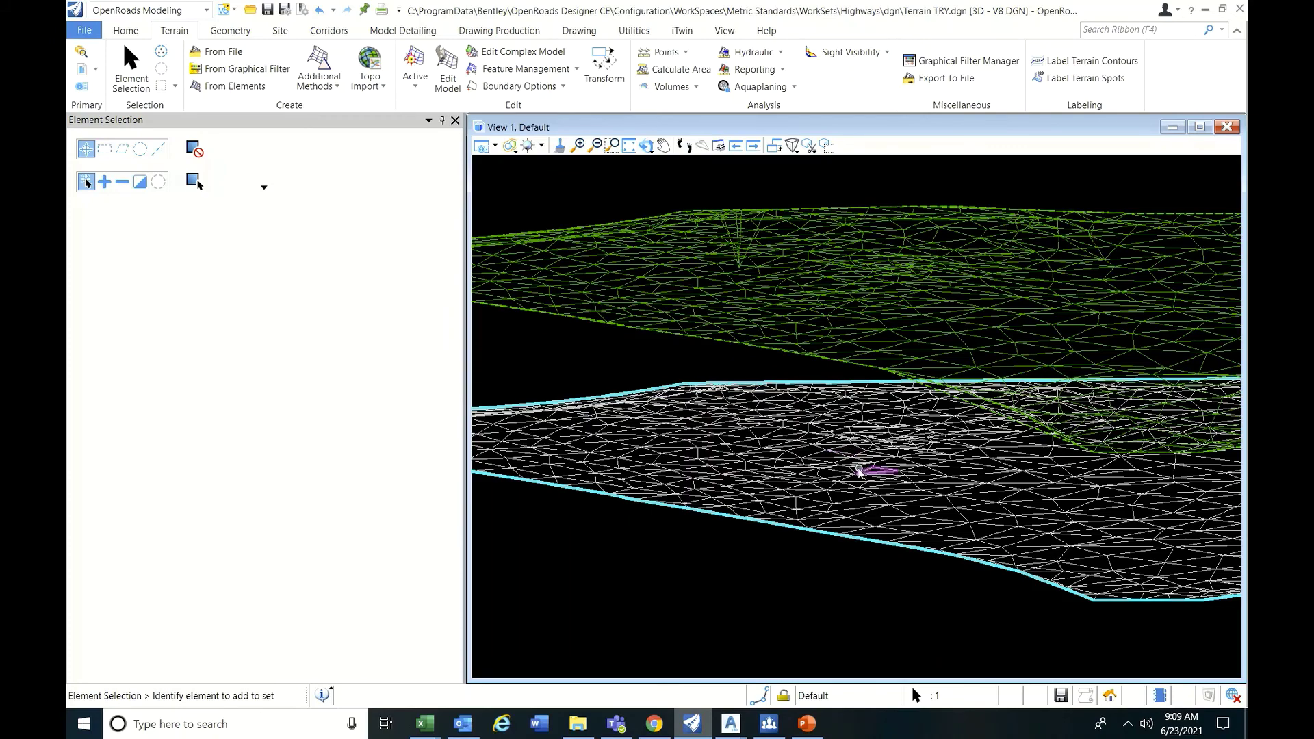
pyautogui.moveTo(859, 473); pyautogui.dragTo(741, 460, button='middle')
pyautogui.scroll(3, 729, 411)
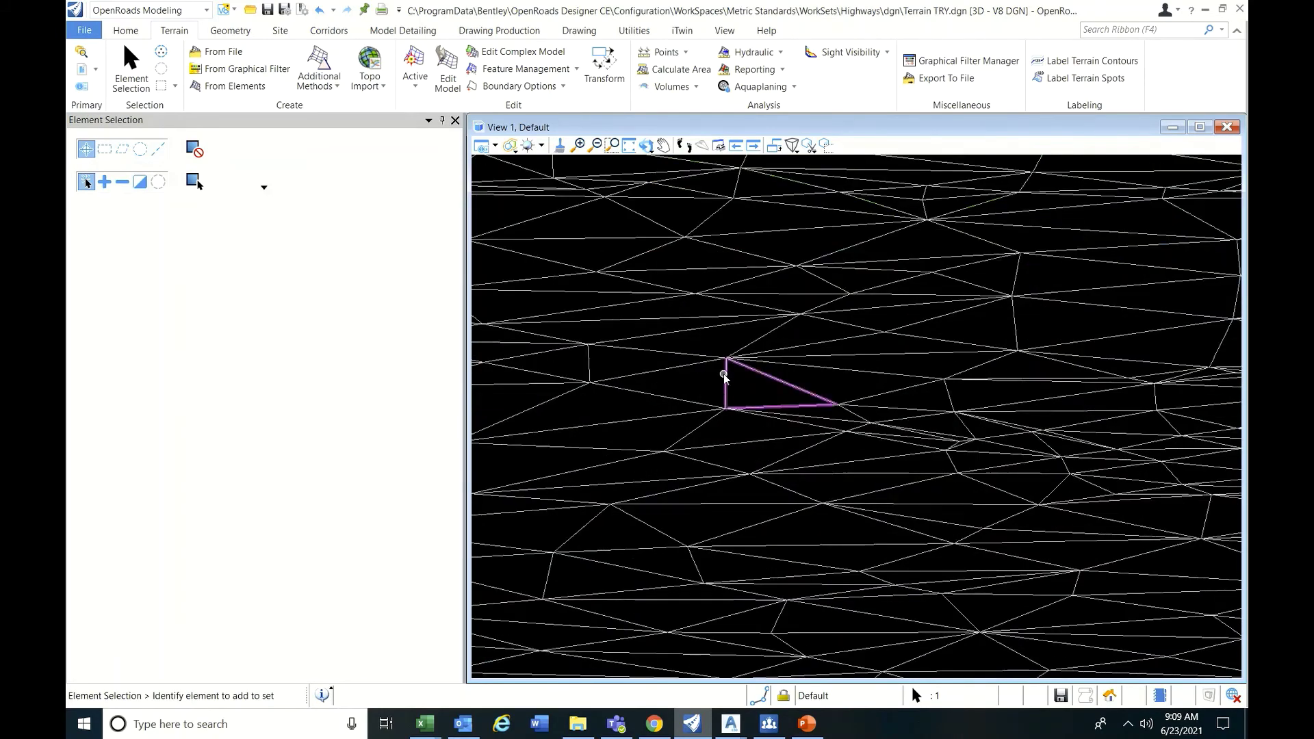
pyautogui.scroll(-2, 727, 383)
pyautogui.scroll(1, 724, 388)
pyautogui.moveTo(726, 384)
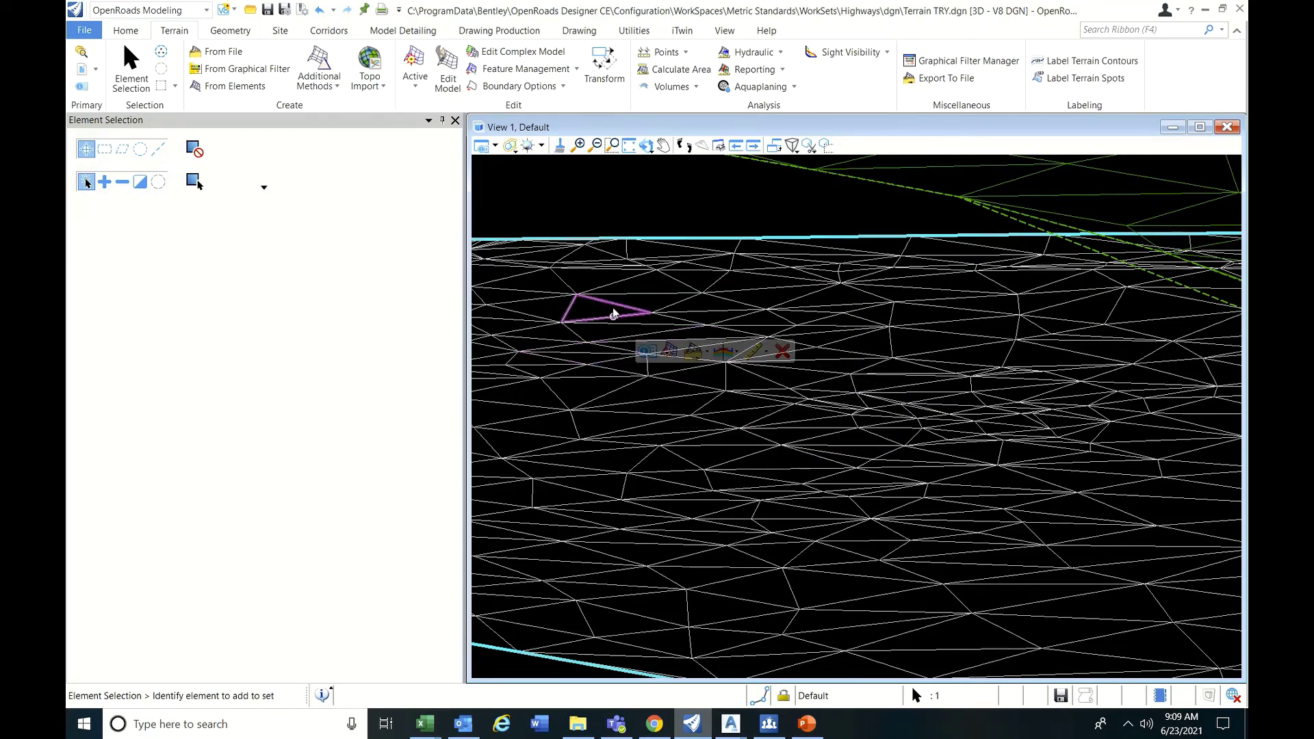
pyautogui.moveTo(614, 297)
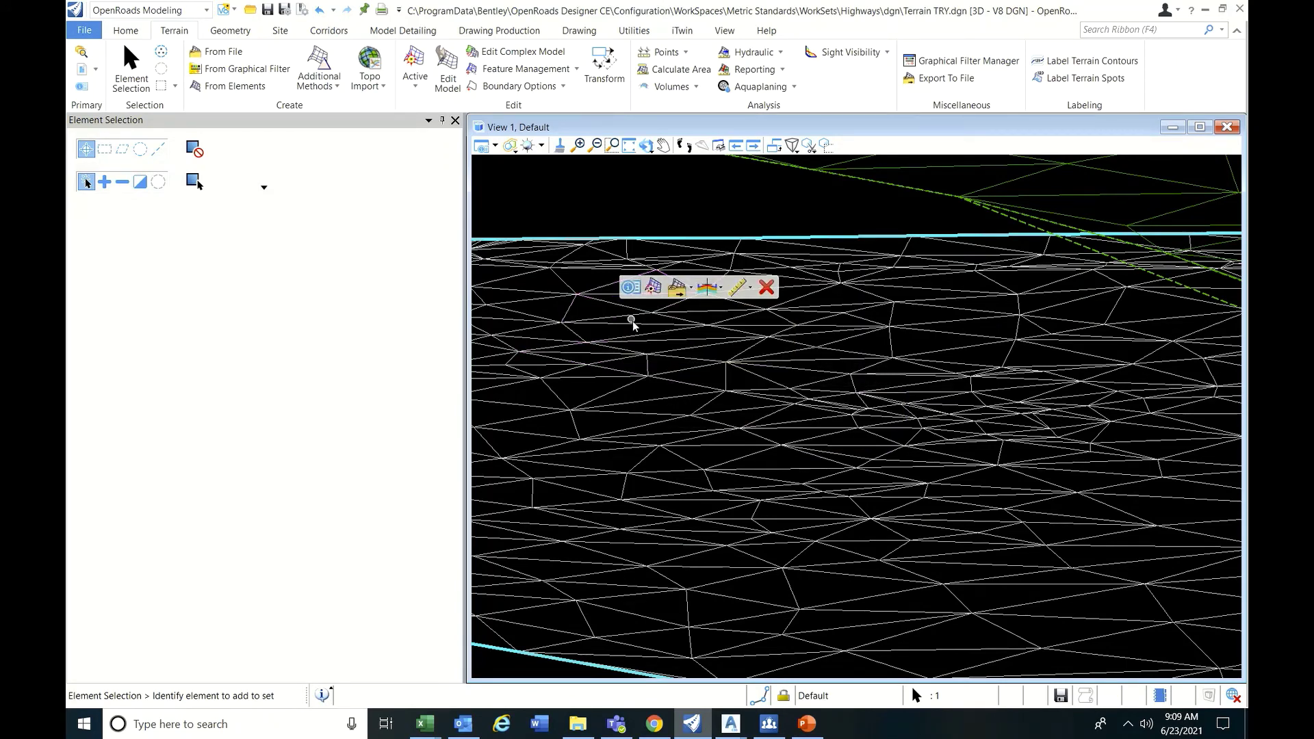
pyautogui.moveTo(645, 329)
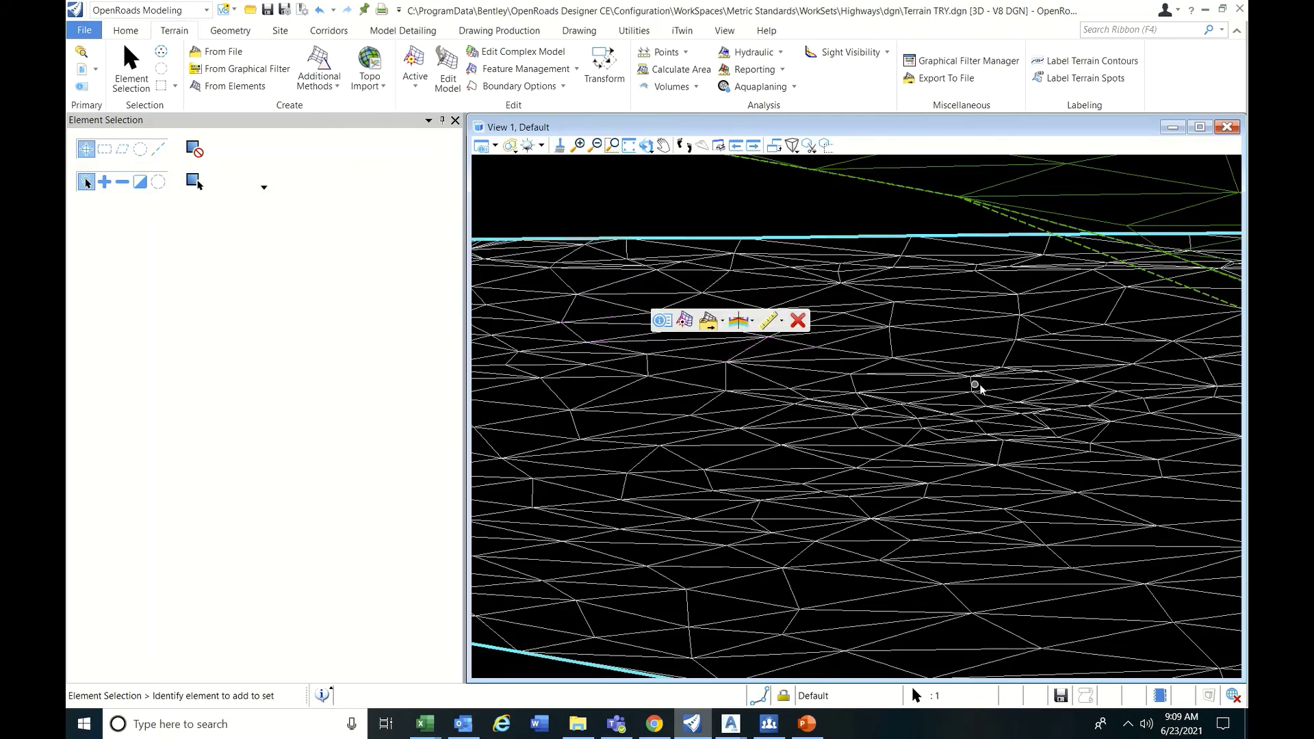
pyautogui.scroll(-5, 965, 404)
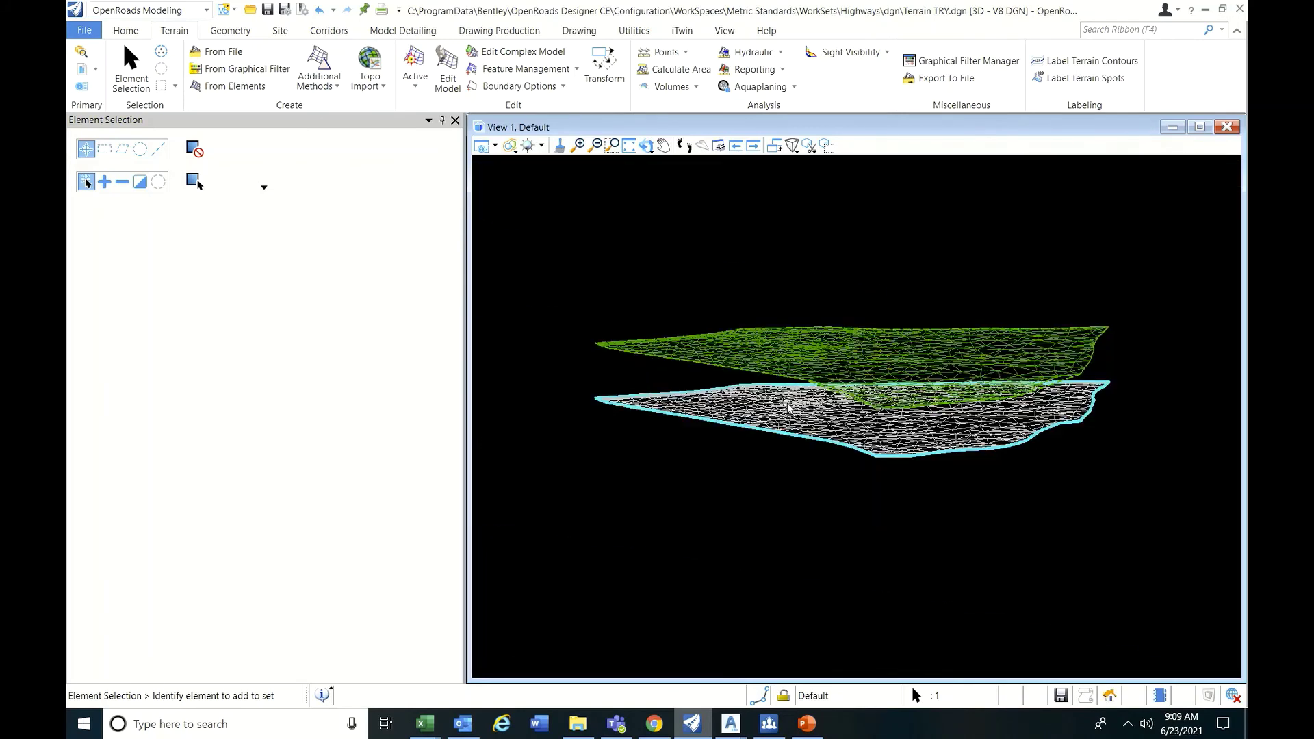
pyautogui.scroll(4, 945, 417)
pyautogui.scroll(3, 917, 423)
pyautogui.moveTo(910, 420); pyautogui.dragTo(860, 440, button='middle')
pyautogui.scroll(2, 841, 437)
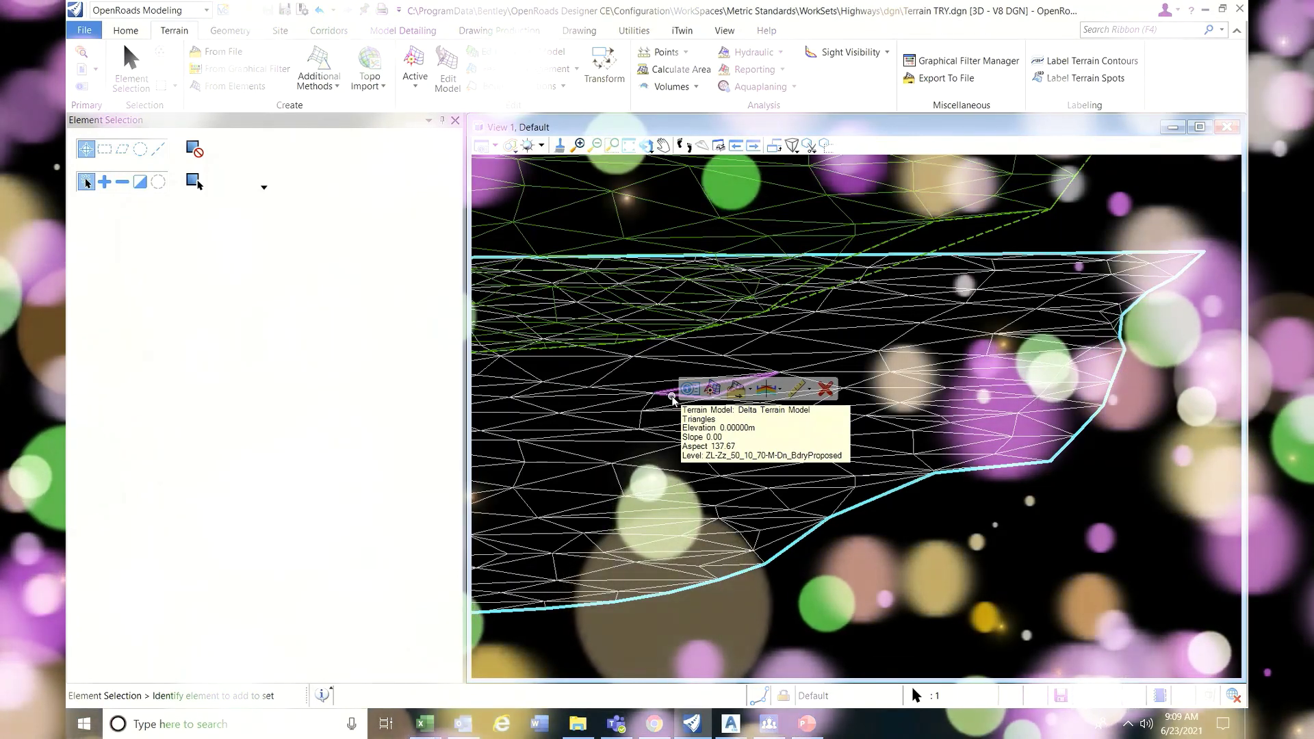
pyautogui.moveTo(672, 398); pyautogui.dragTo(787, 438, button='middle')
pyautogui.rightClick(543, 342)
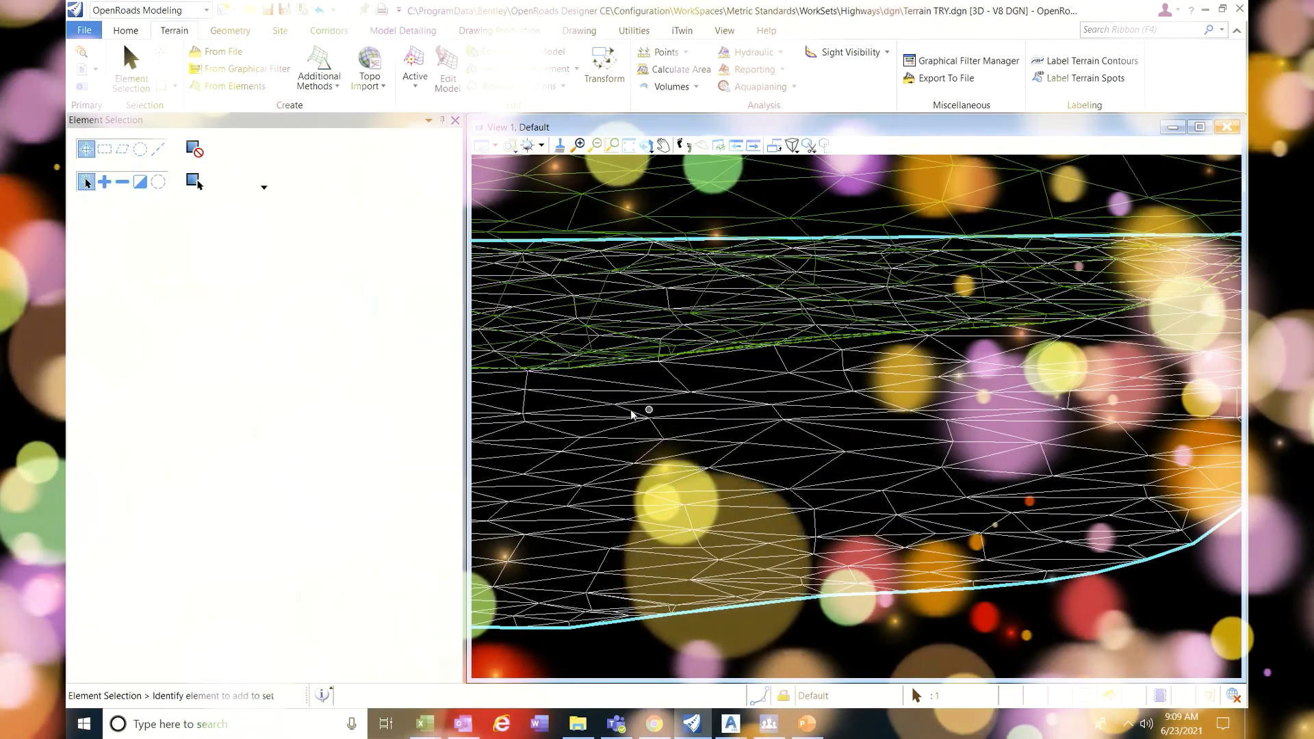